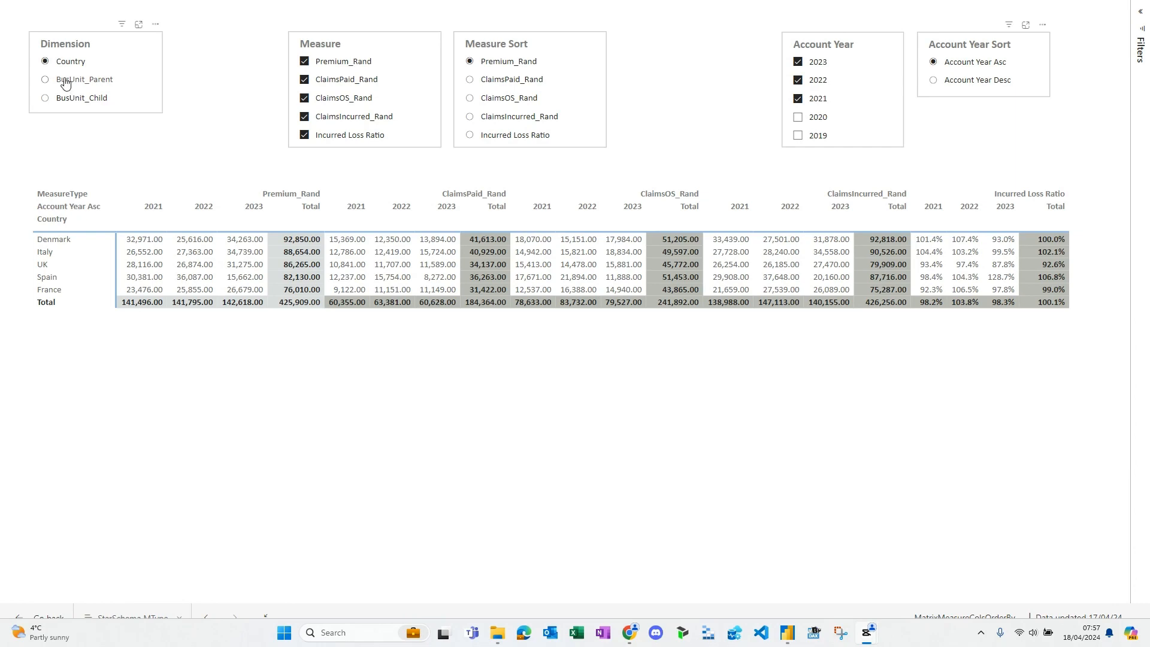
- Switch the matrix rows to BusUnit_Parent and BusUnit_Child in turn, and return them to Country
click(66, 81)
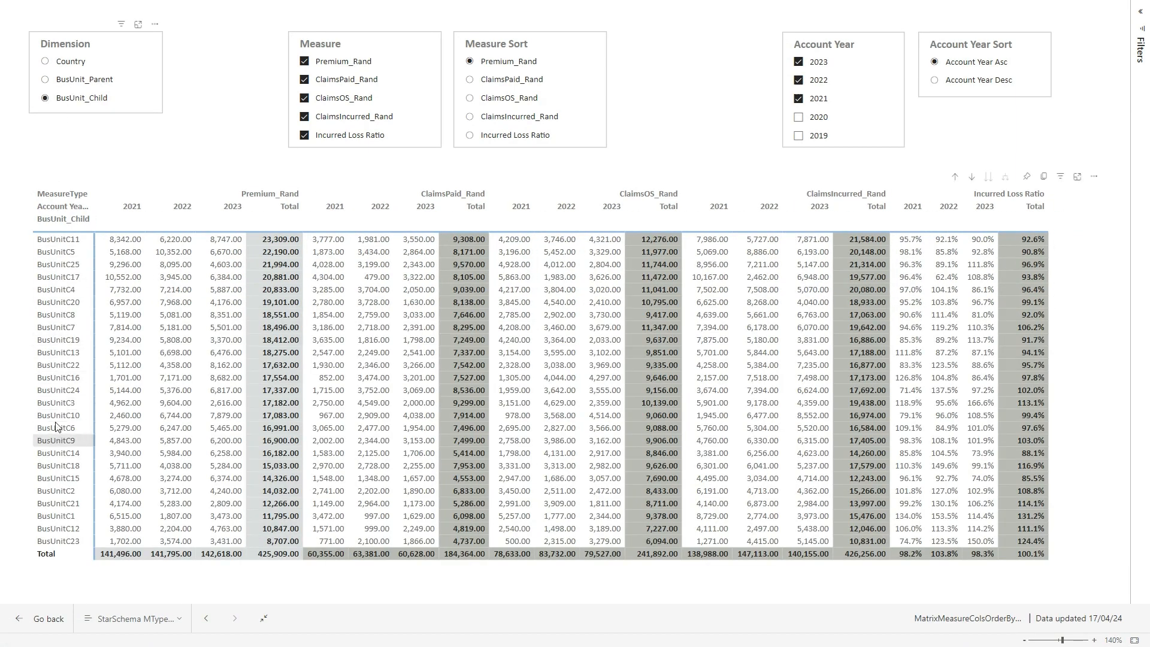
click(63, 79)
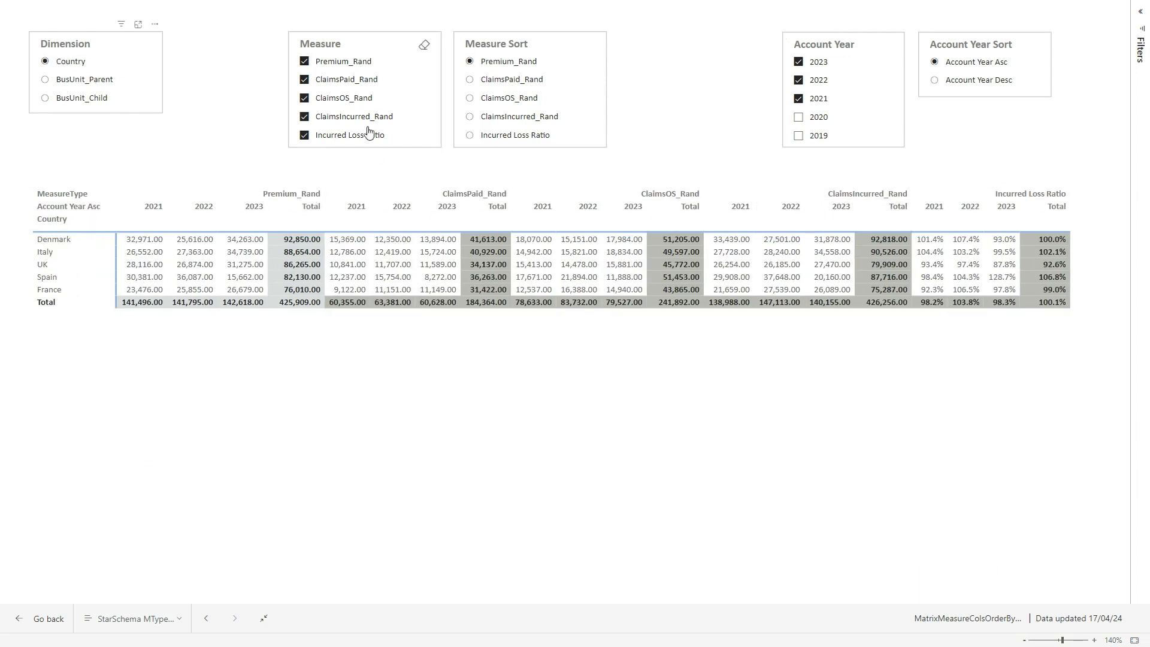
- Remove Incurred Loss Ratio, ClaimsIncurred_Rand, ClaimsOS_Rand and ClaimsPaid_Rand from the displayed measures, keeping only Premium_Rand
click(333, 136)
click(334, 117)
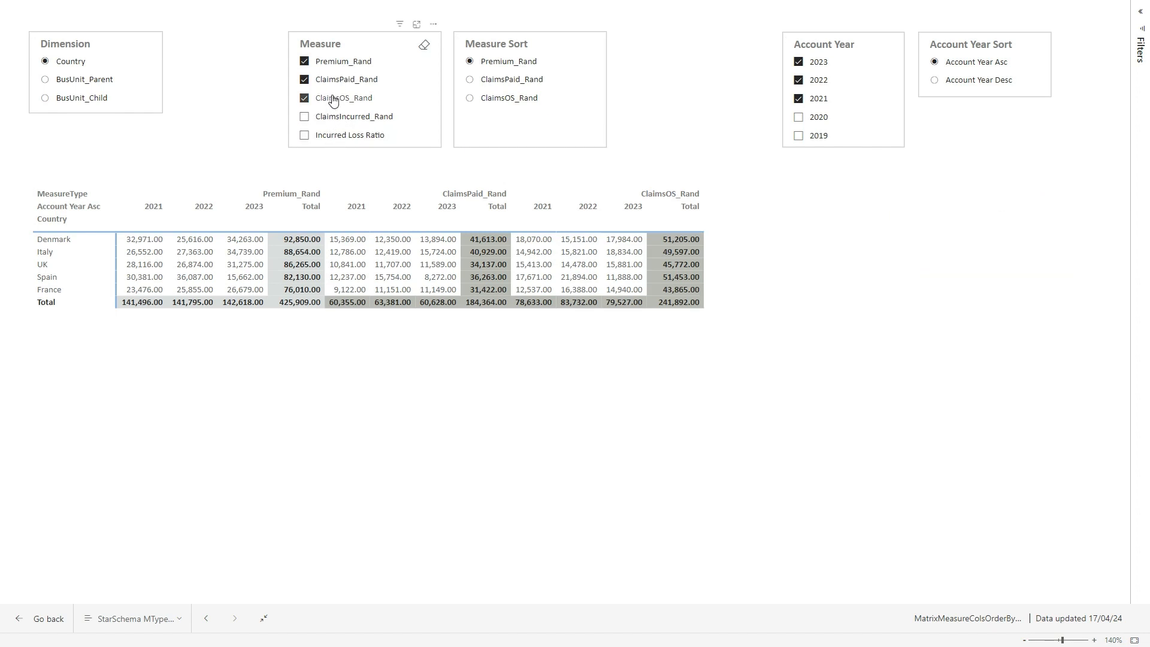
click(333, 100)
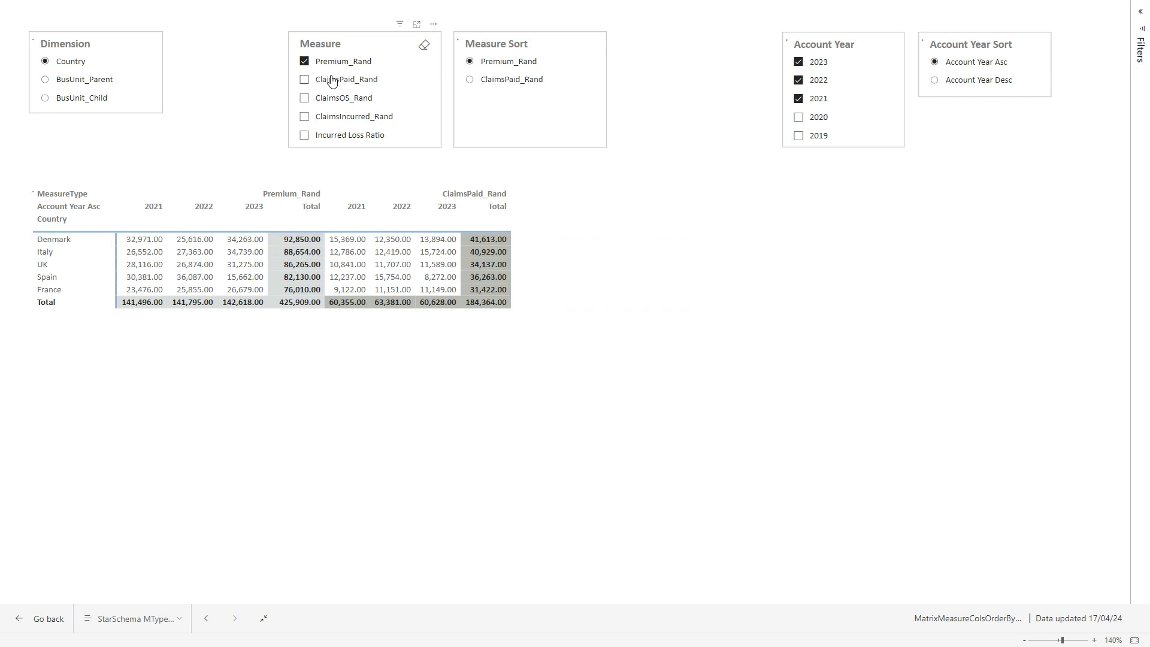
- Add ClaimsPaid_Rand, ClaimsOS_Rand, ClaimsIncurred_Rand and Incurred Loss Ratio back to the displayed measures
click(333, 82)
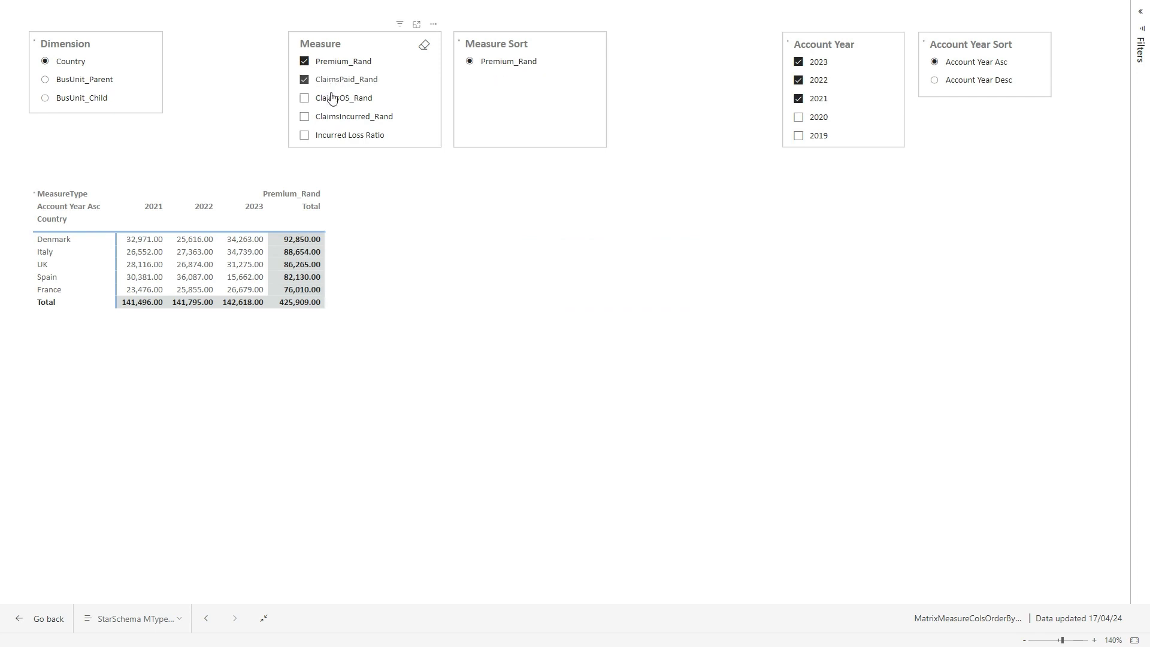
click(333, 98)
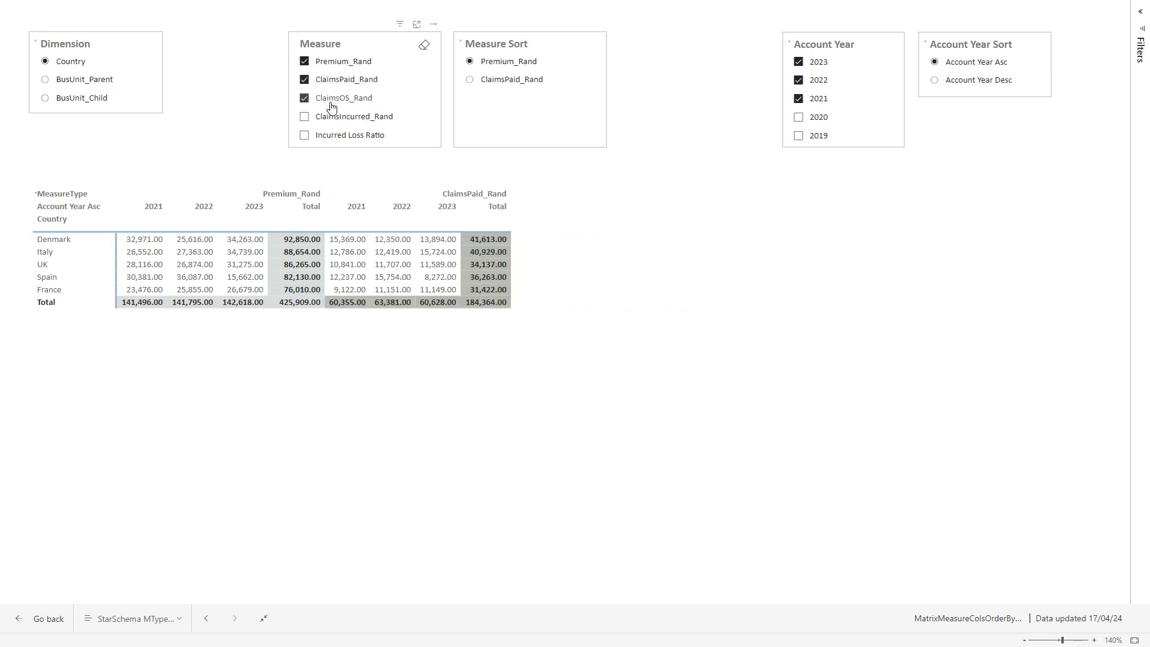
click(334, 138)
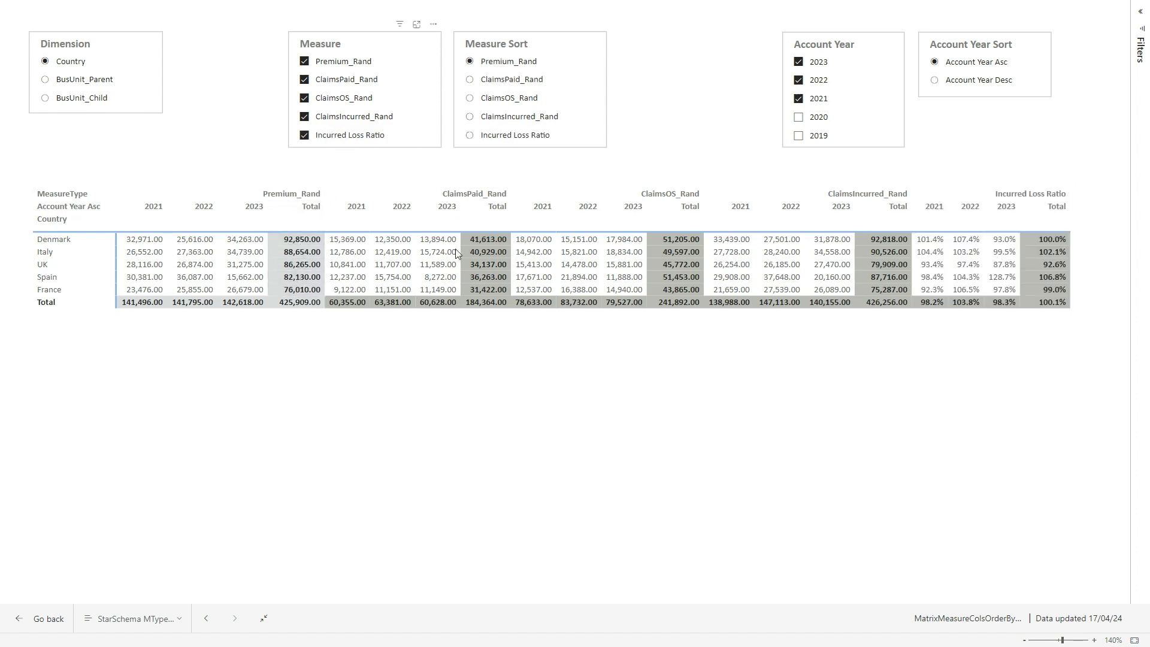
- Sort the matrix by ClaimsPaid_Rand, ClaimsOS_Rand, ClaimsIncurred_Rand and Incurred Loss Ratio in turn, and return the sort to Premium_Rand
click(506, 80)
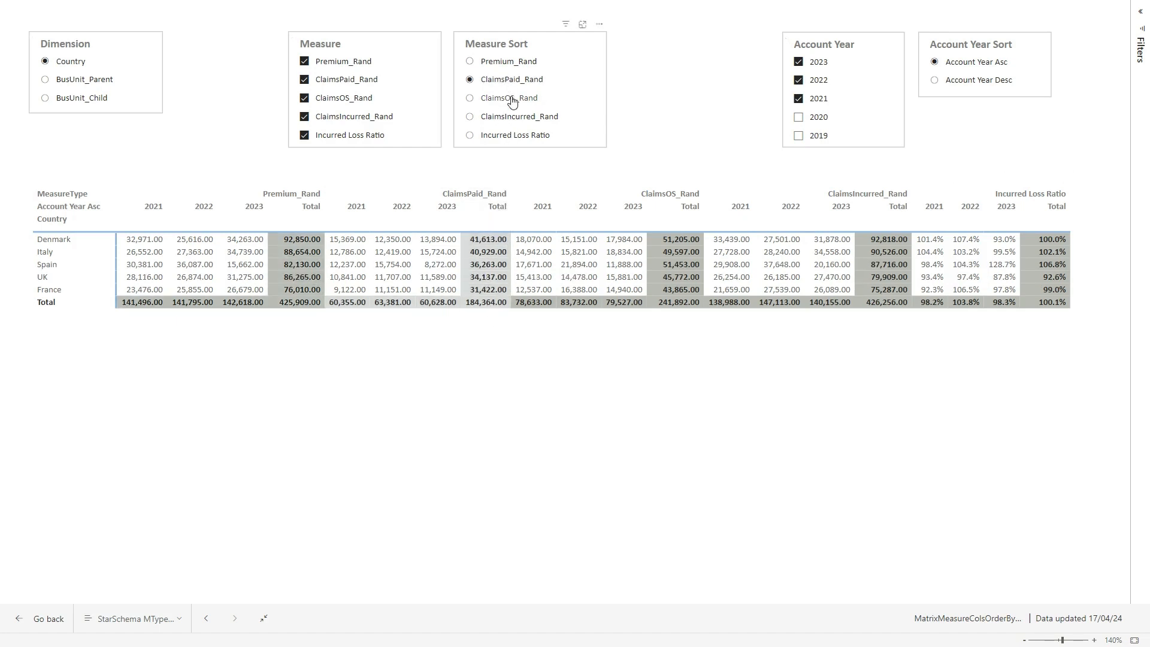
click(511, 99)
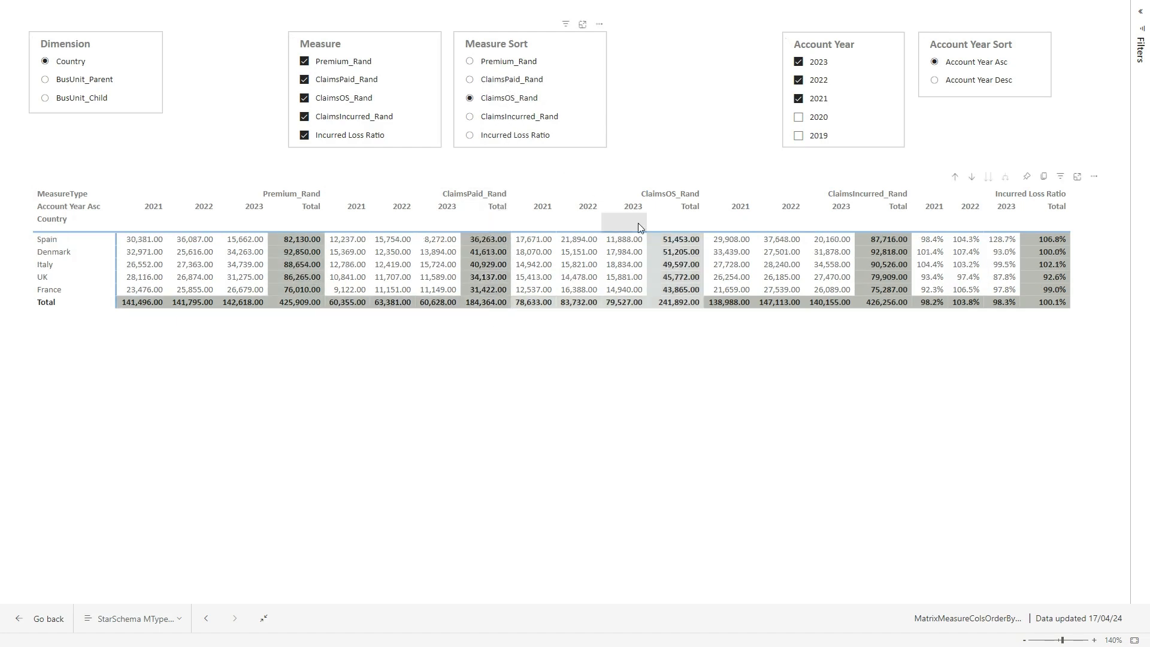
click(518, 118)
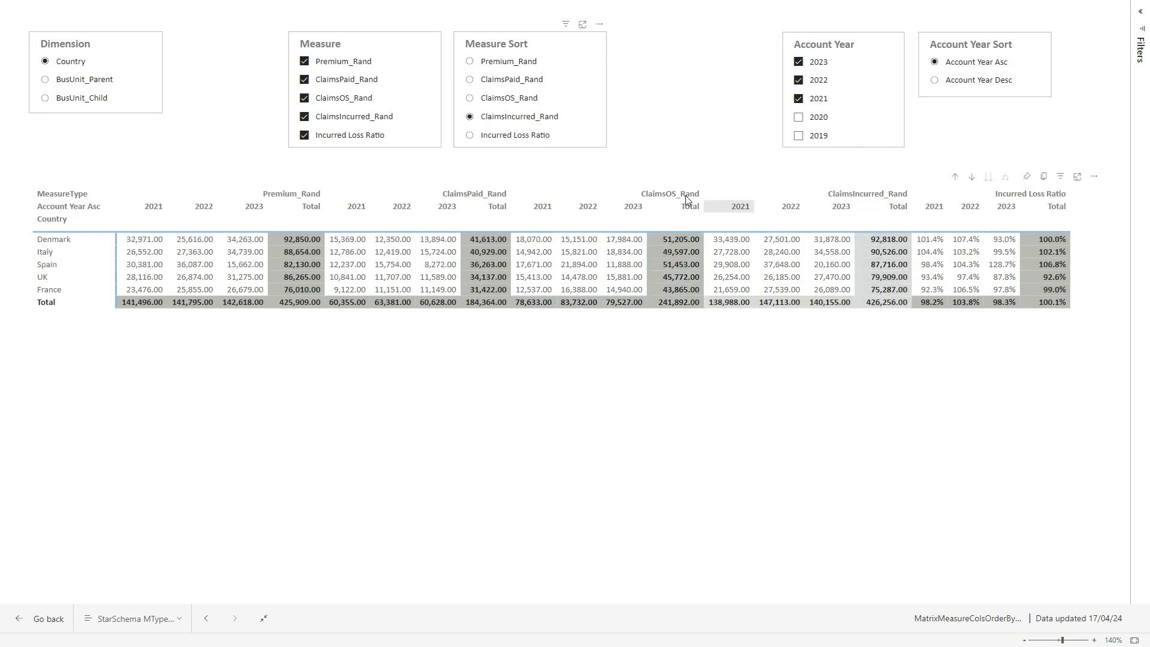
click(530, 137)
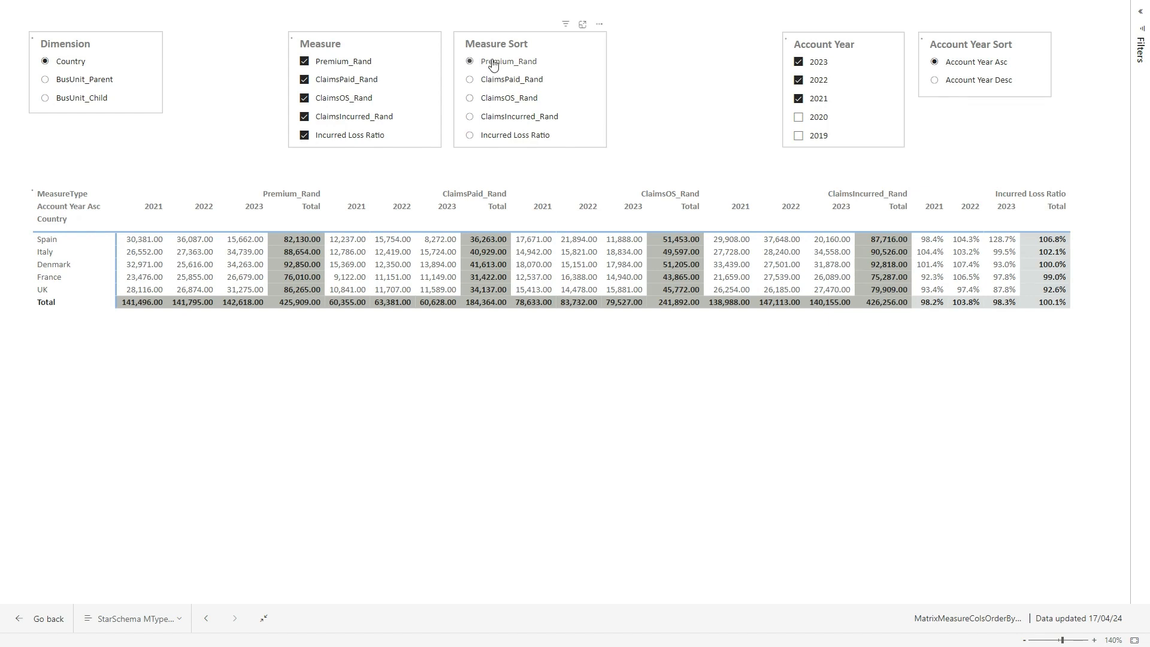
- Include account years 2020 and 2019 in the matrix, and remove both again
click(815, 117)
click(816, 136)
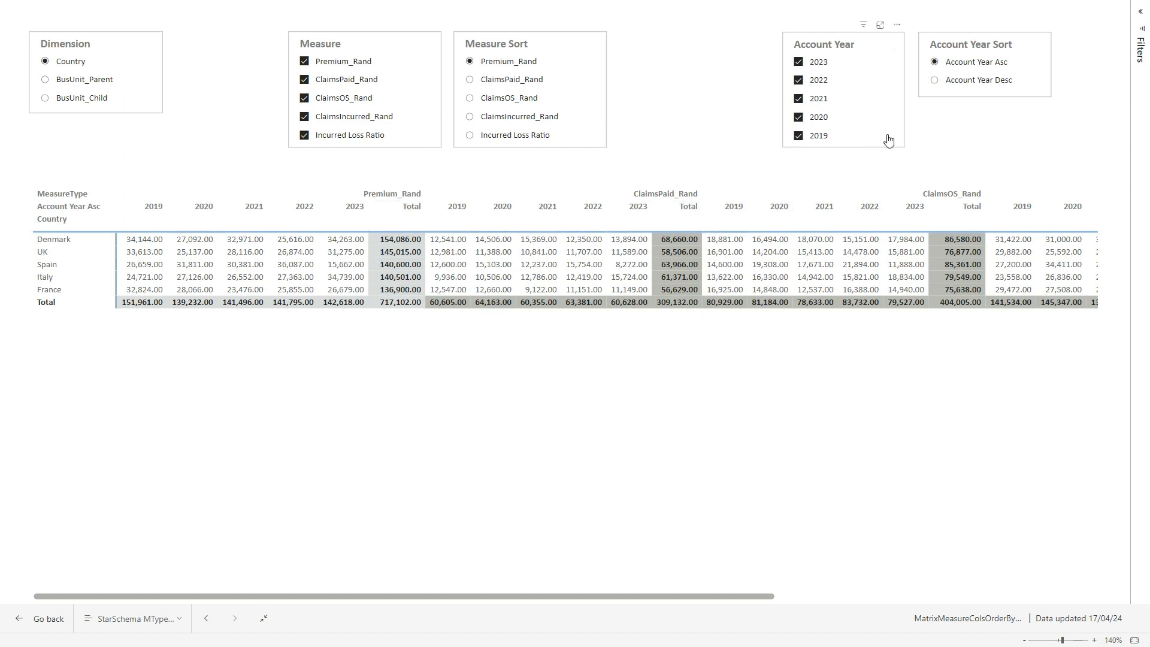
click(822, 137)
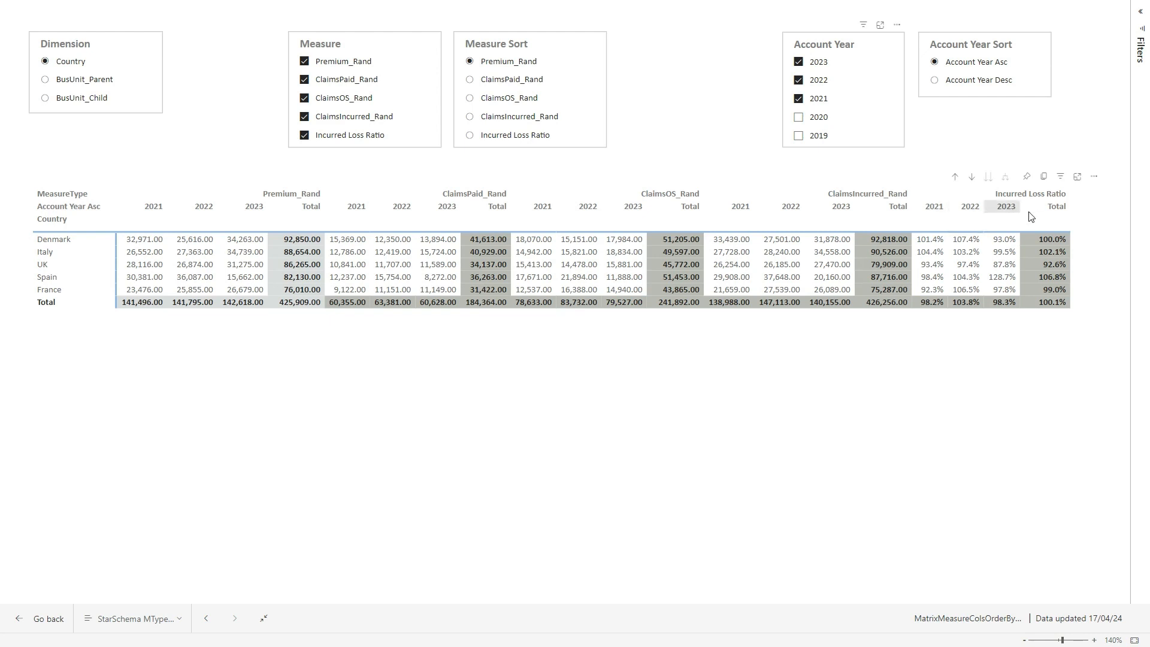
- Order the account year columns descending, and return them to ascending order
click(968, 82)
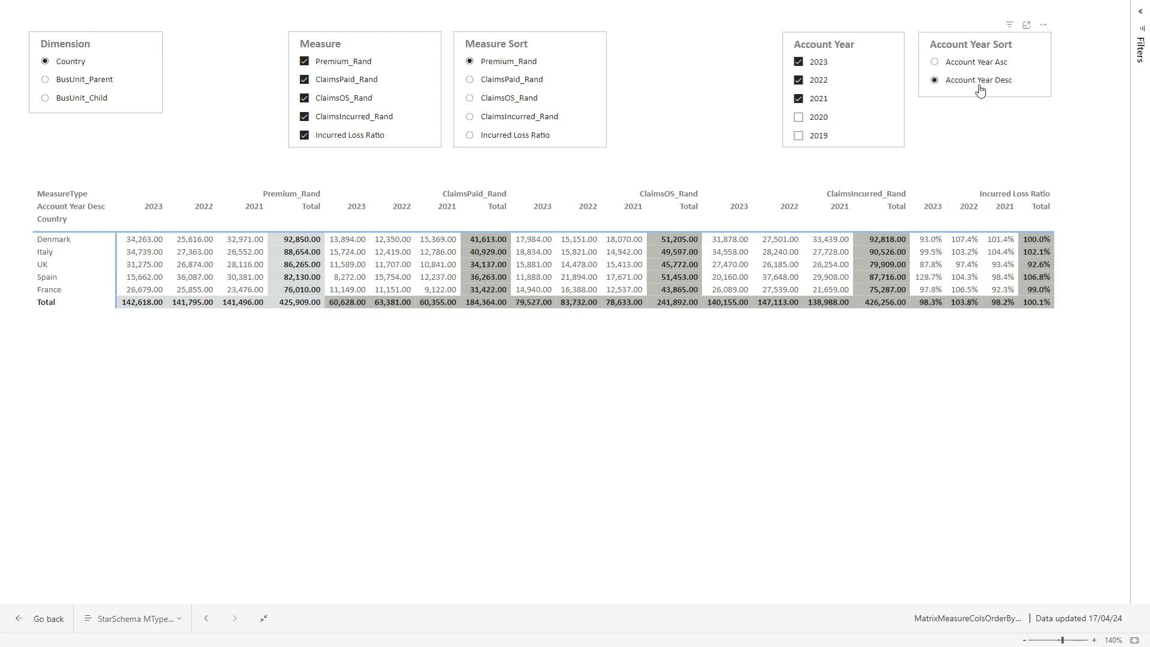
click(972, 63)
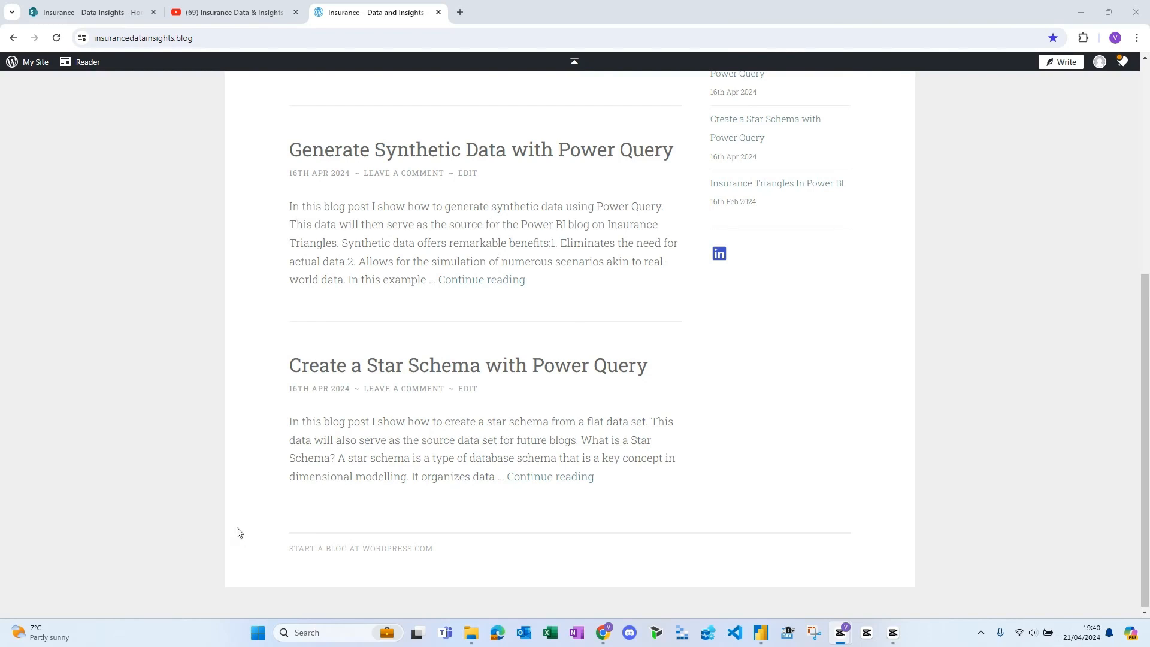
- Open the blog post "Create a Star Schema with Power Query" and review its star schema explanation and synthetic data M code
click(490, 374)
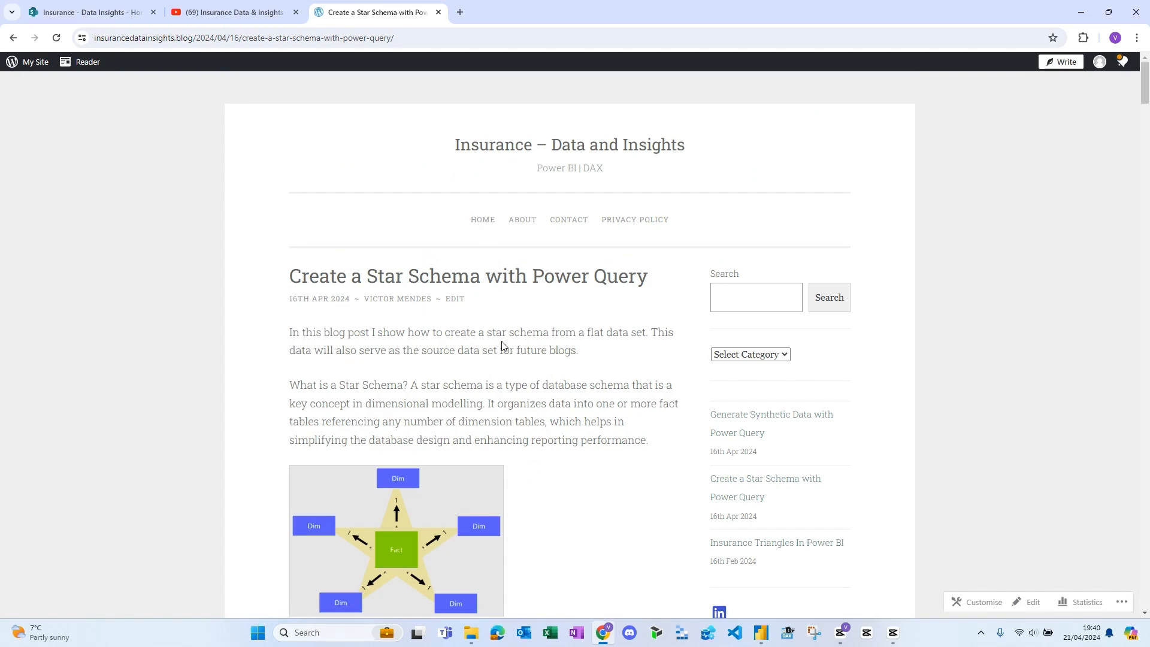
scroll(503, 346, down, 7)
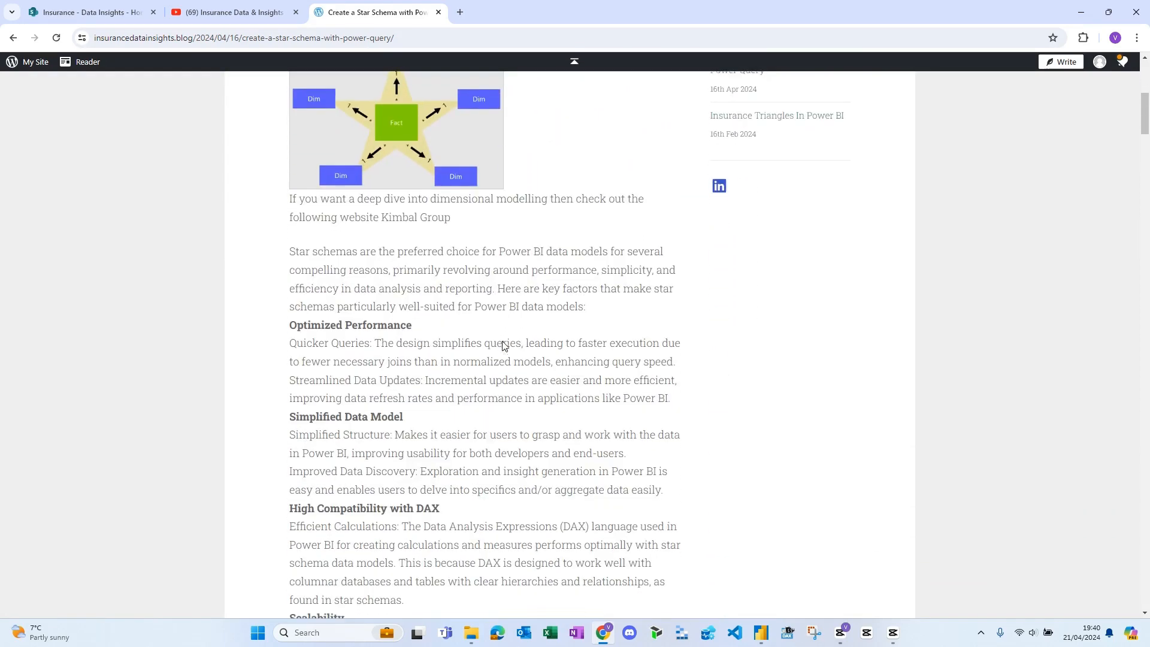
scroll(503, 345, down, 9)
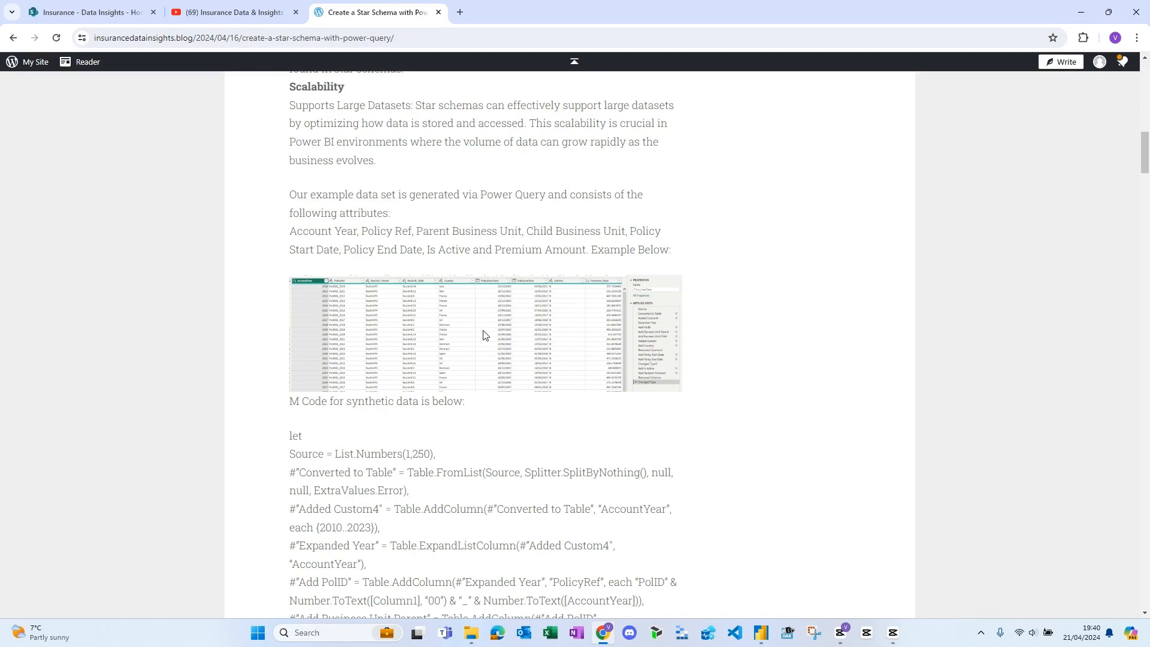
scroll(479, 349, down, 2)
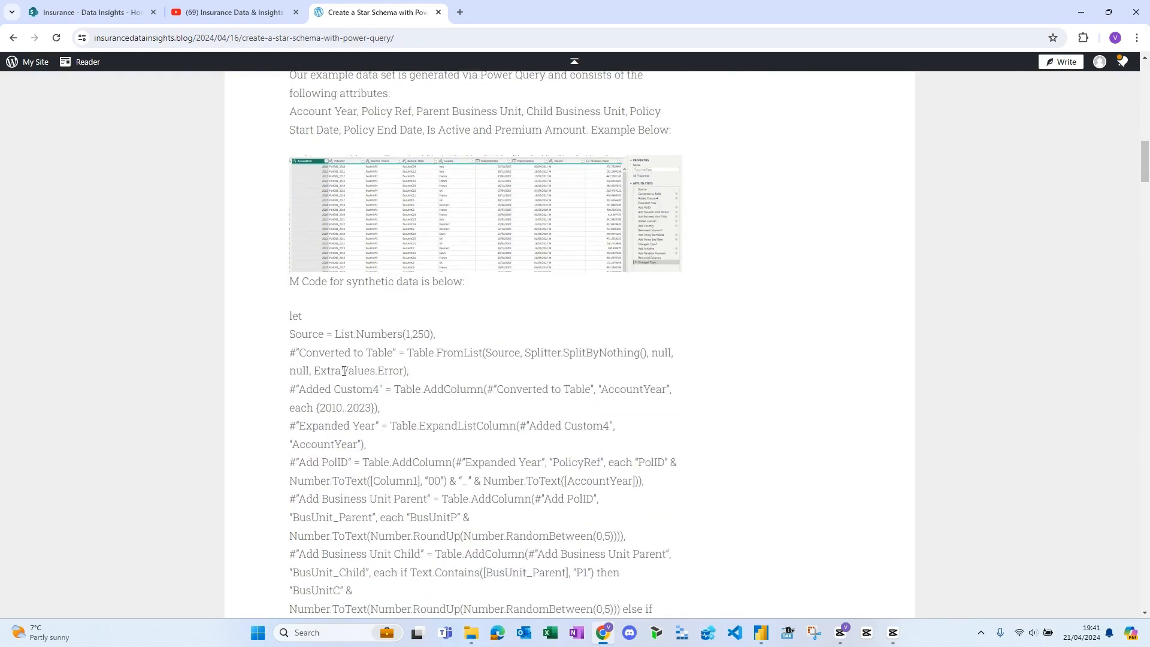
scroll(484, 565, down, 5)
scroll(484, 565, down, 15)
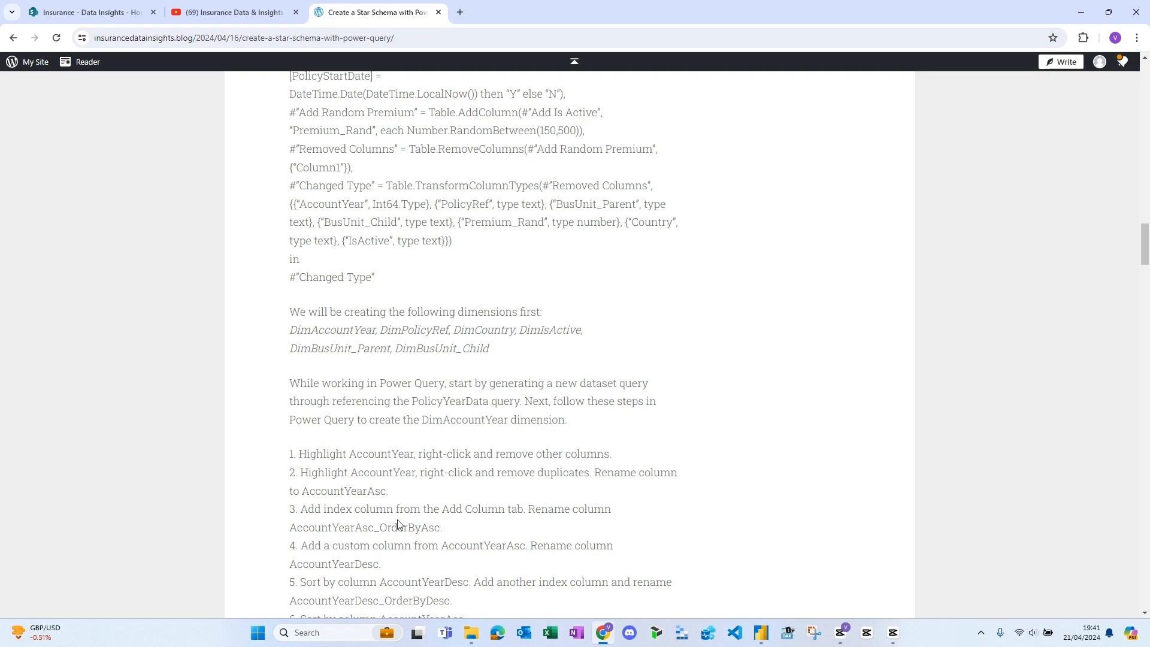
- Examine the post's instructions for building the dimensions, date table and fact table keys, and its model relationship diagram
scroll(398, 523, down, 3)
scroll(454, 386, down, 9)
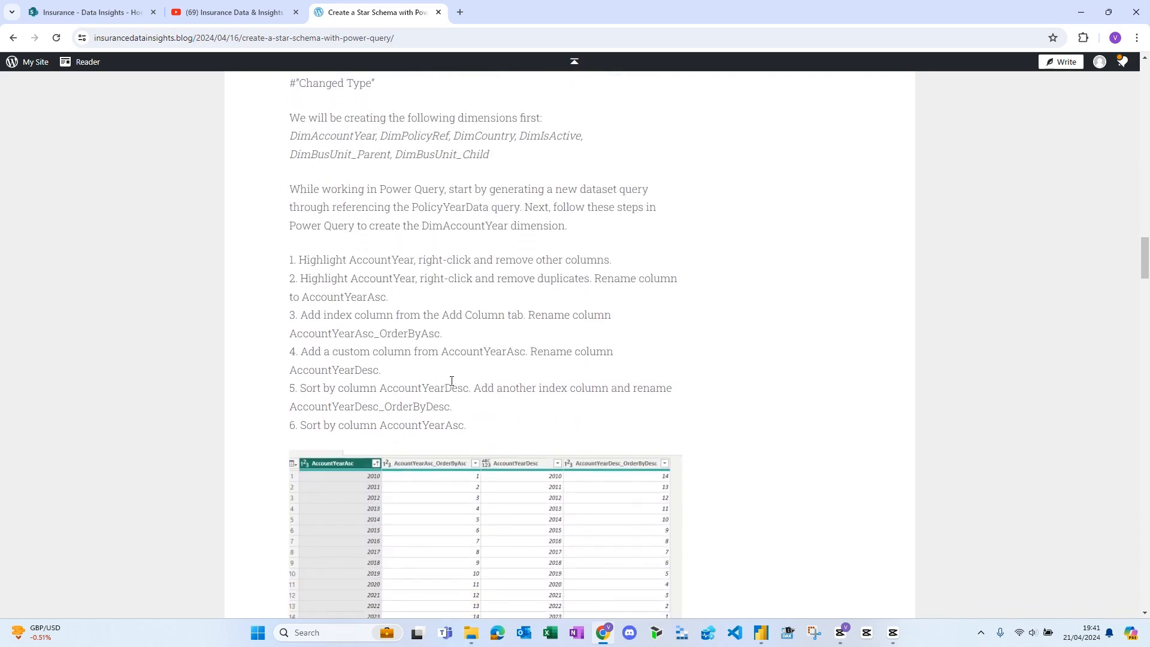
scroll(461, 407, down, 18)
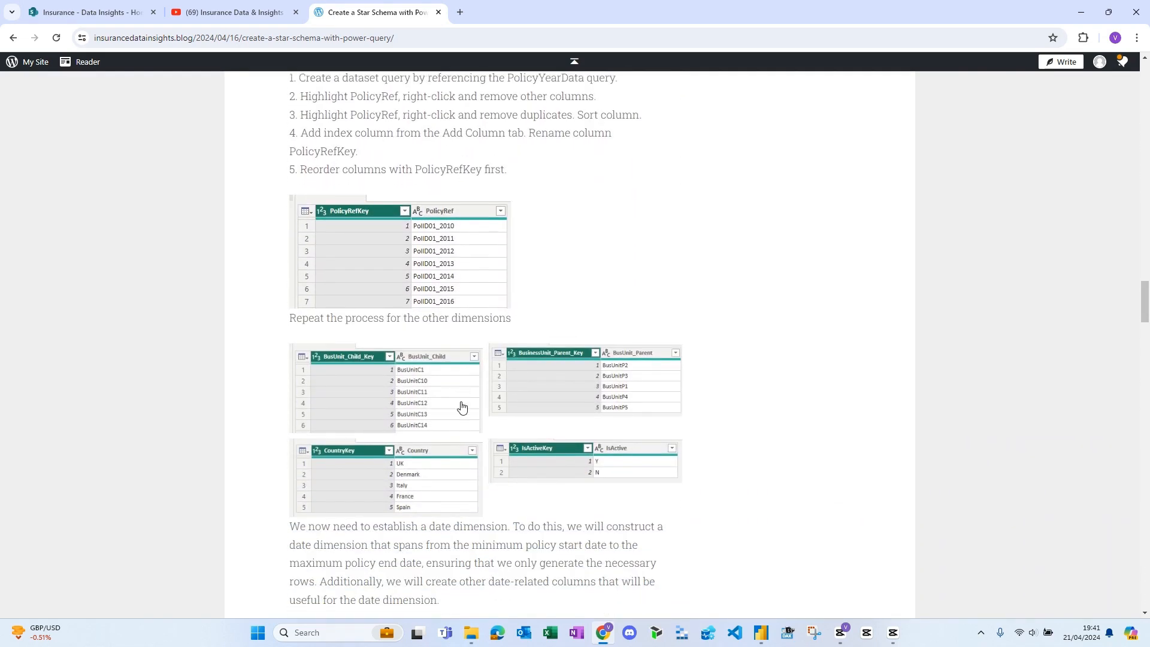
scroll(495, 454, down, 15)
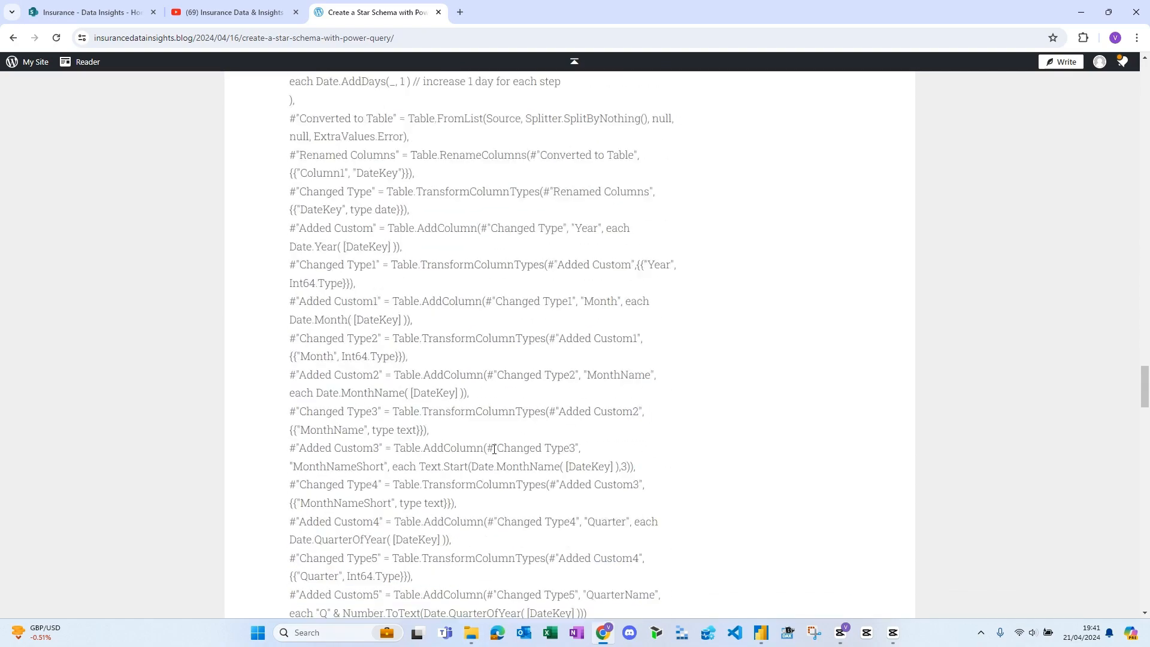
scroll(496, 456, down, 19)
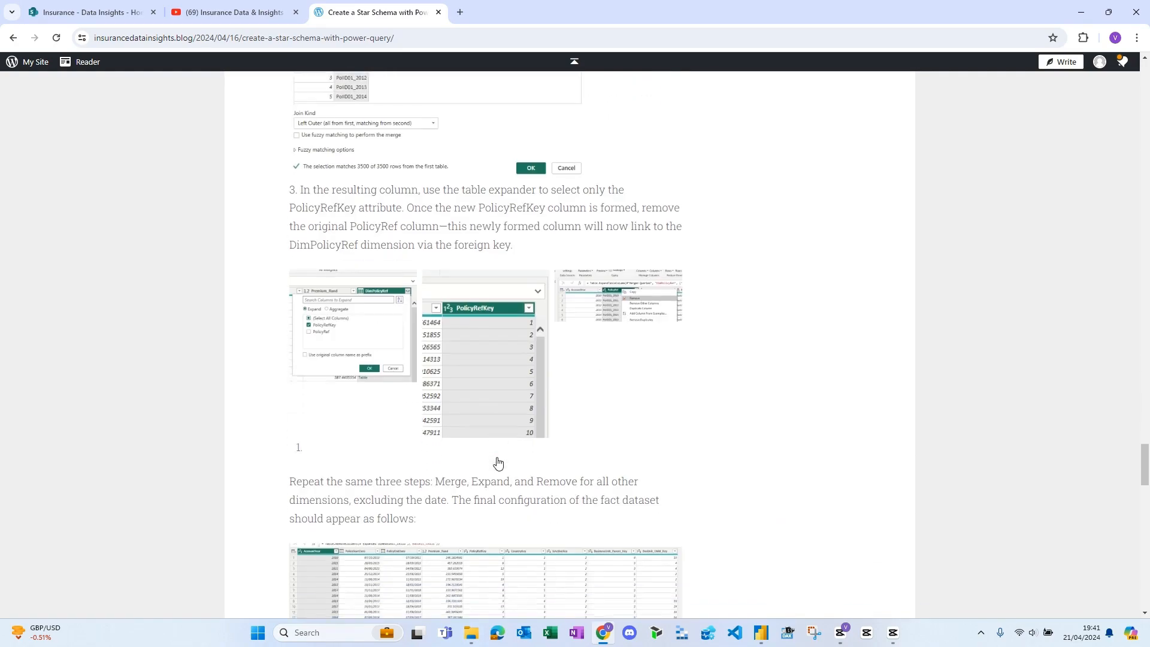
scroll(498, 458, down, 5)
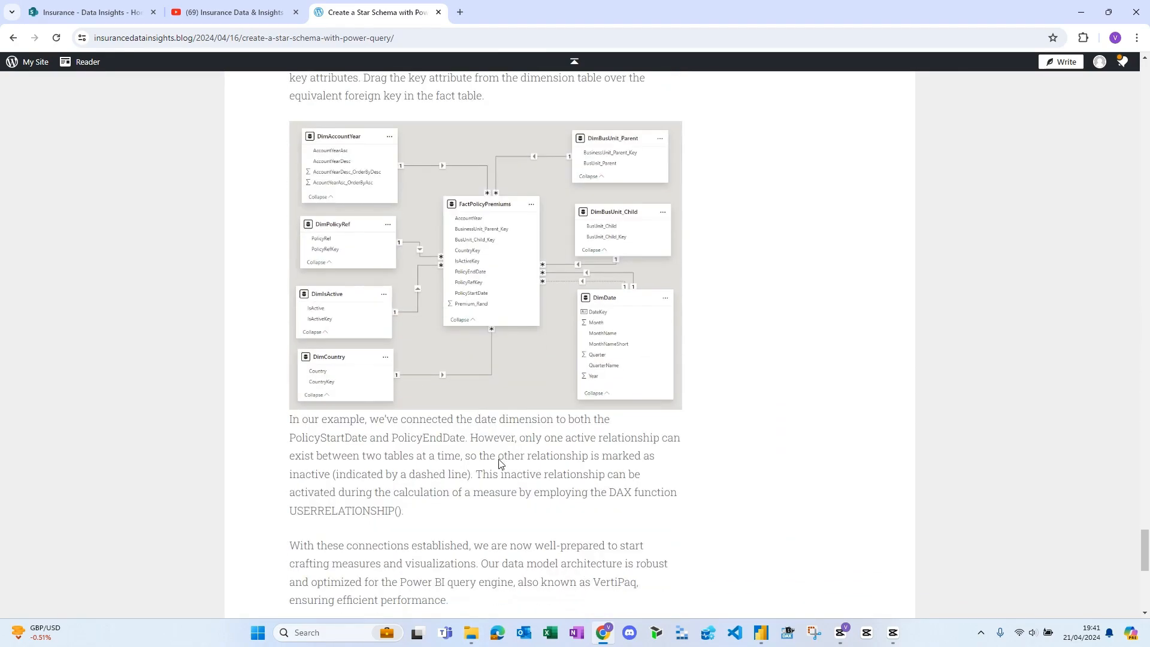
scroll(500, 459, up, 1)
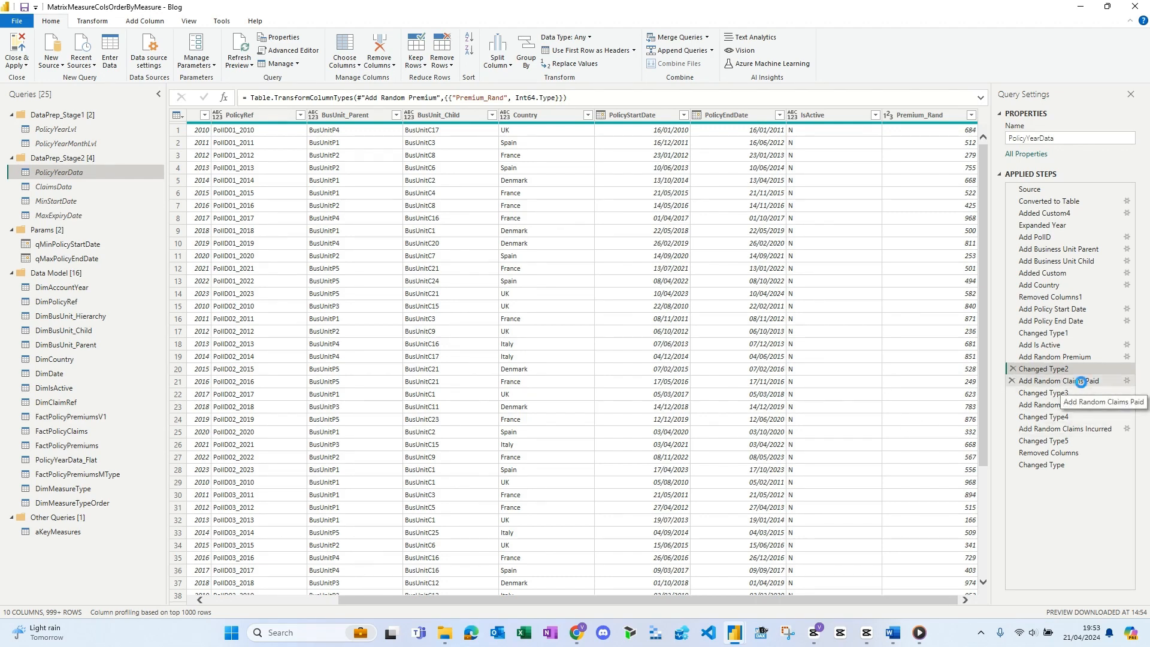
- Inspect the ClaimsPaid_Rand custom column formula and its type change in the applied steps of the PolicyYearData query
click(1125, 384)
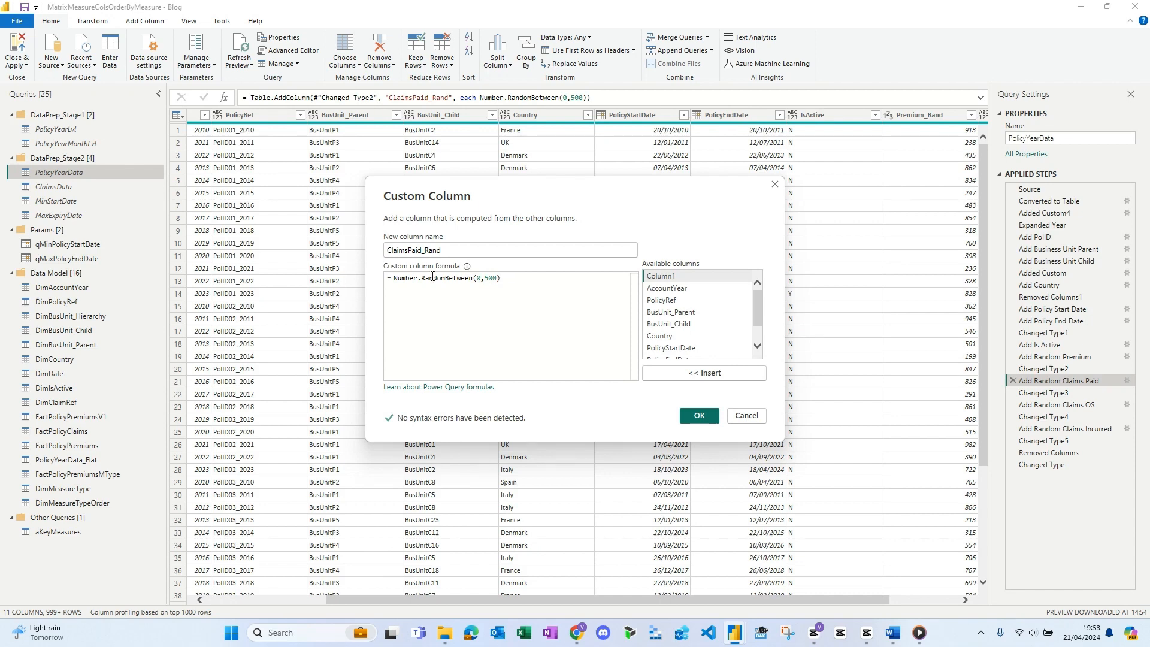
click(761, 416)
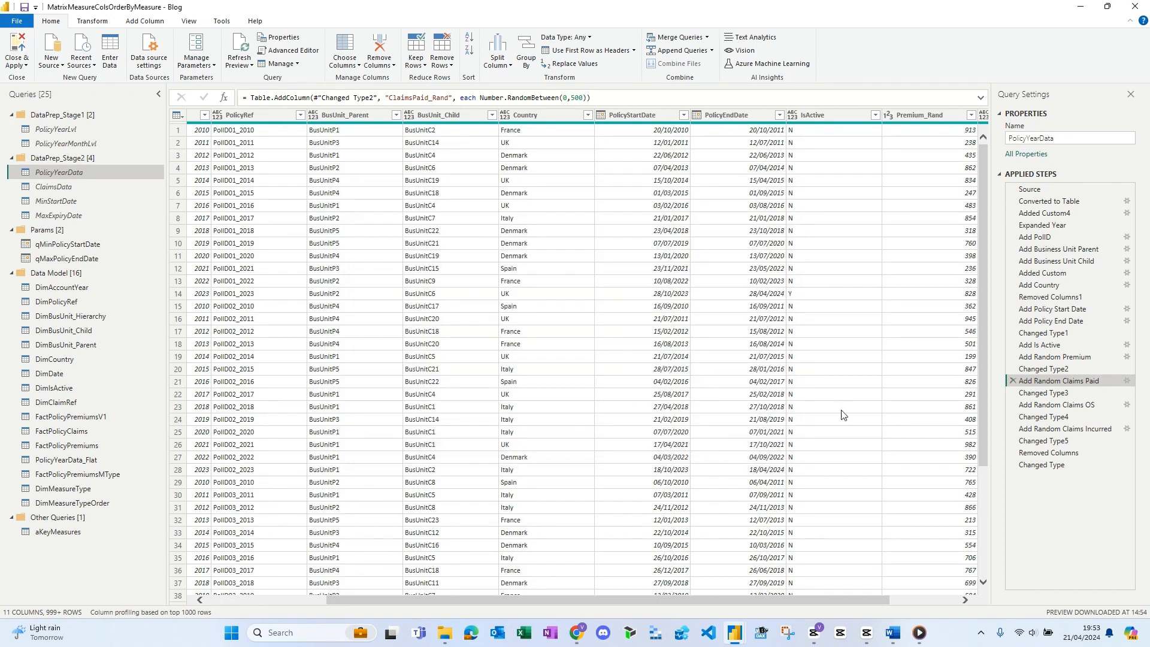
click(1037, 395)
drag(849, 597, 918, 596)
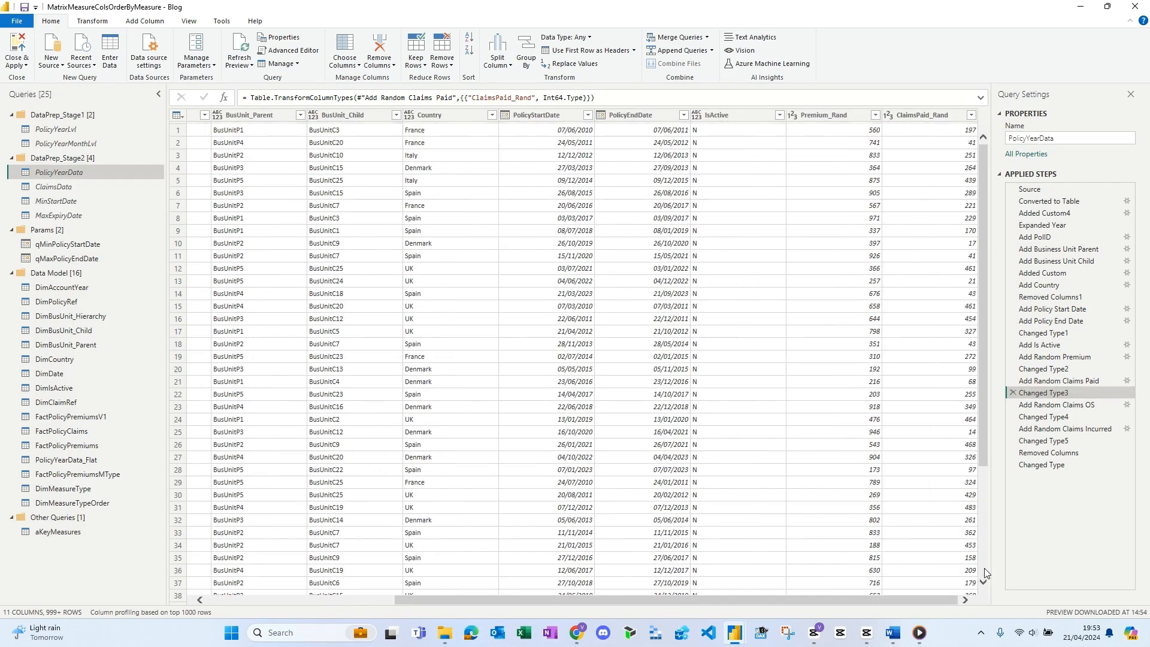
- Inspect the ClaimsOS_Rand custom column, its formula and its type change in the PolicyYearData query
click(1055, 405)
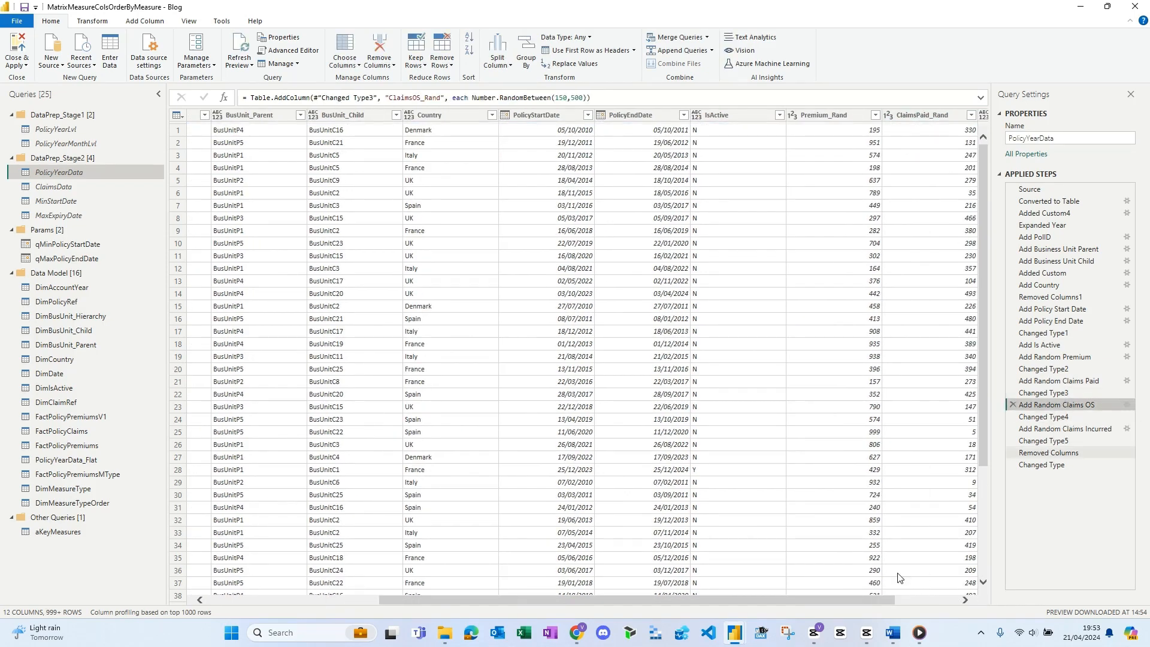
drag(883, 599, 989, 608)
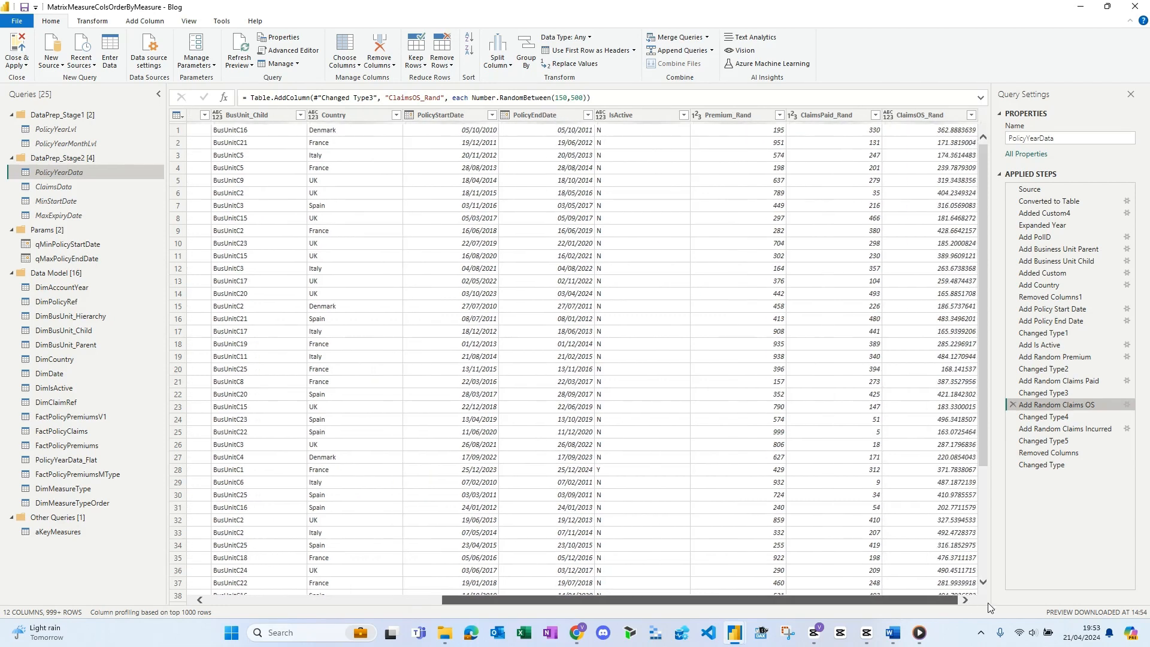
click(1126, 405)
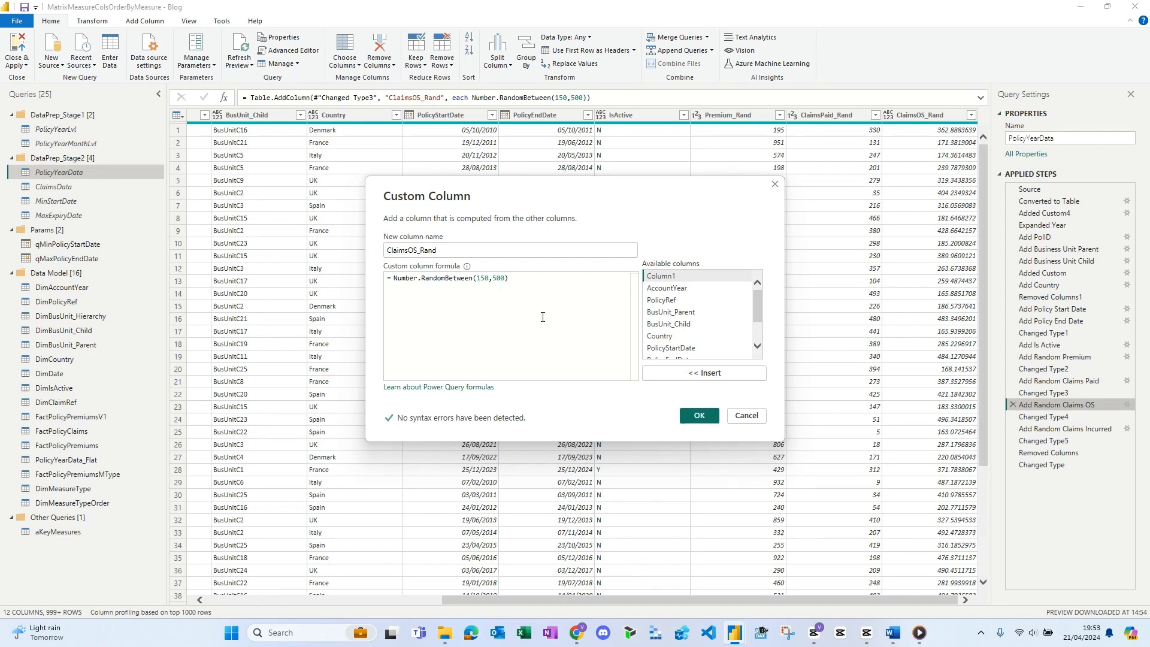
click(746, 415)
click(1054, 417)
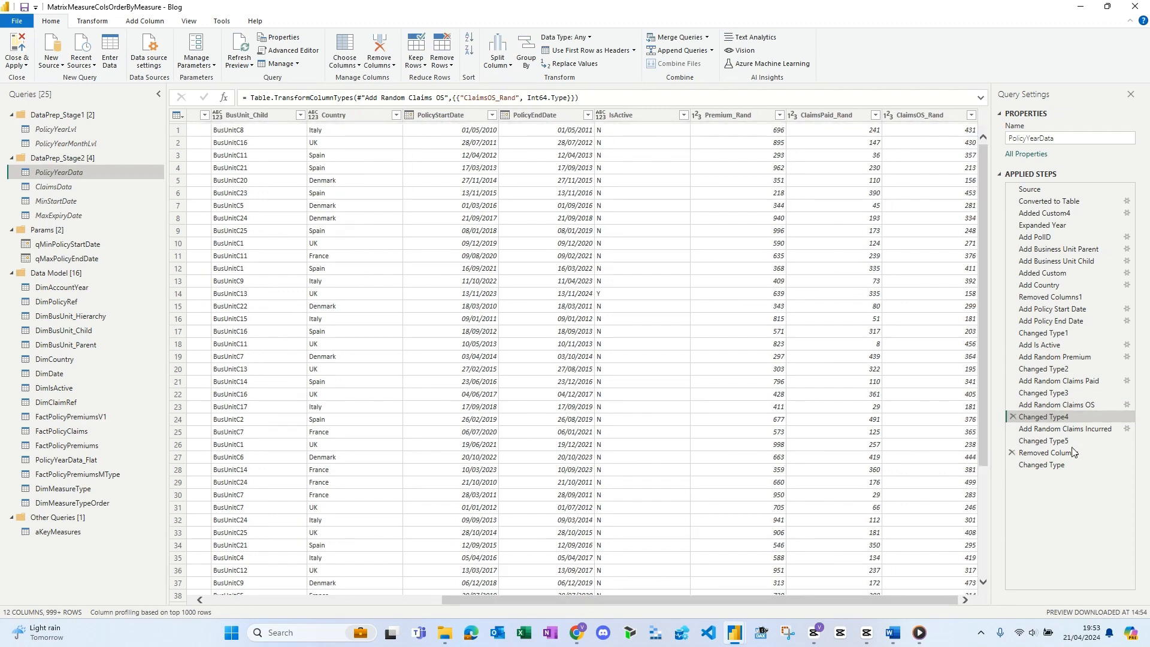
- Inspect the ClaimsIncurred_Rand custom column, its formula and its type change in the PolicyYearData query
click(1078, 429)
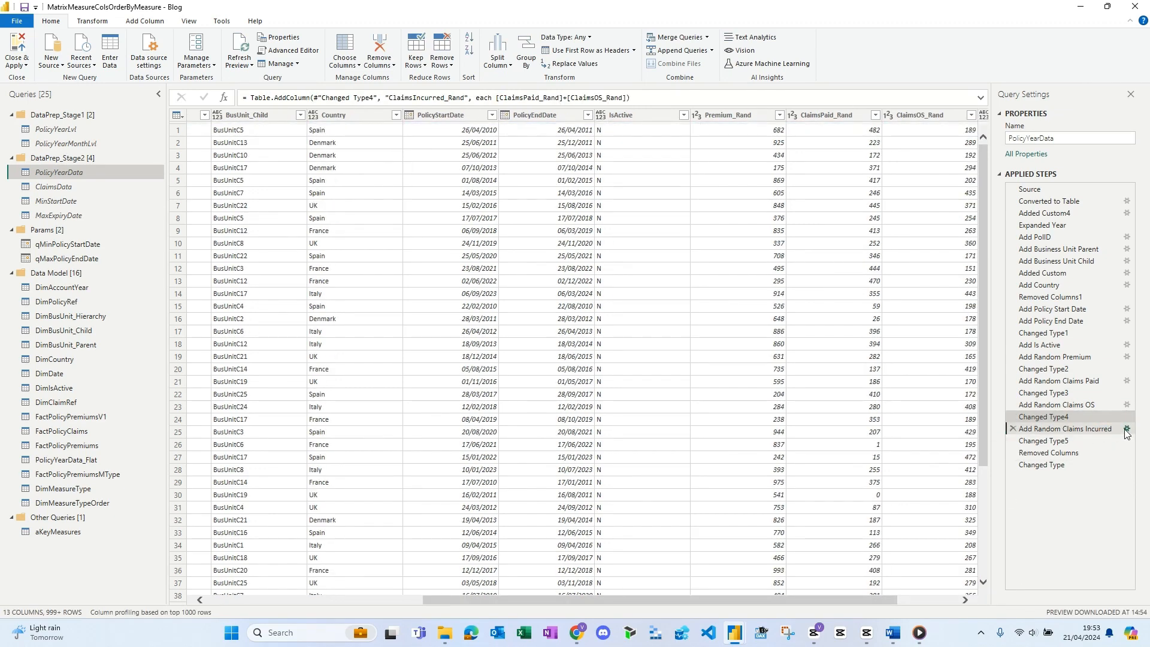
click(1126, 429)
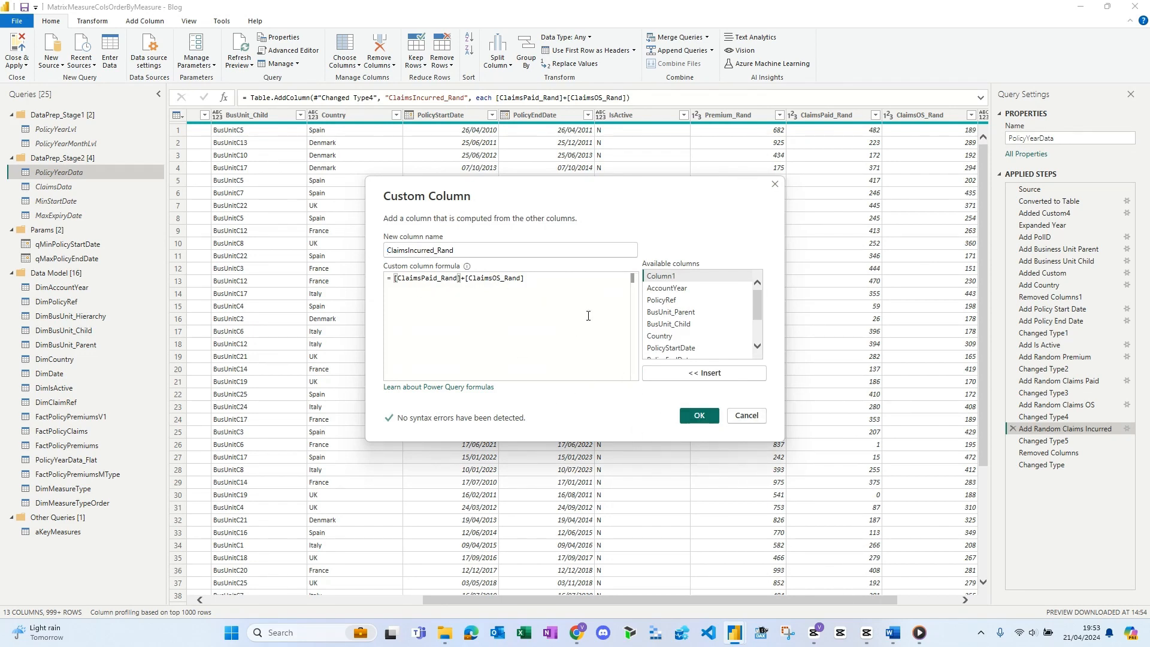
click(746, 415)
click(1044, 441)
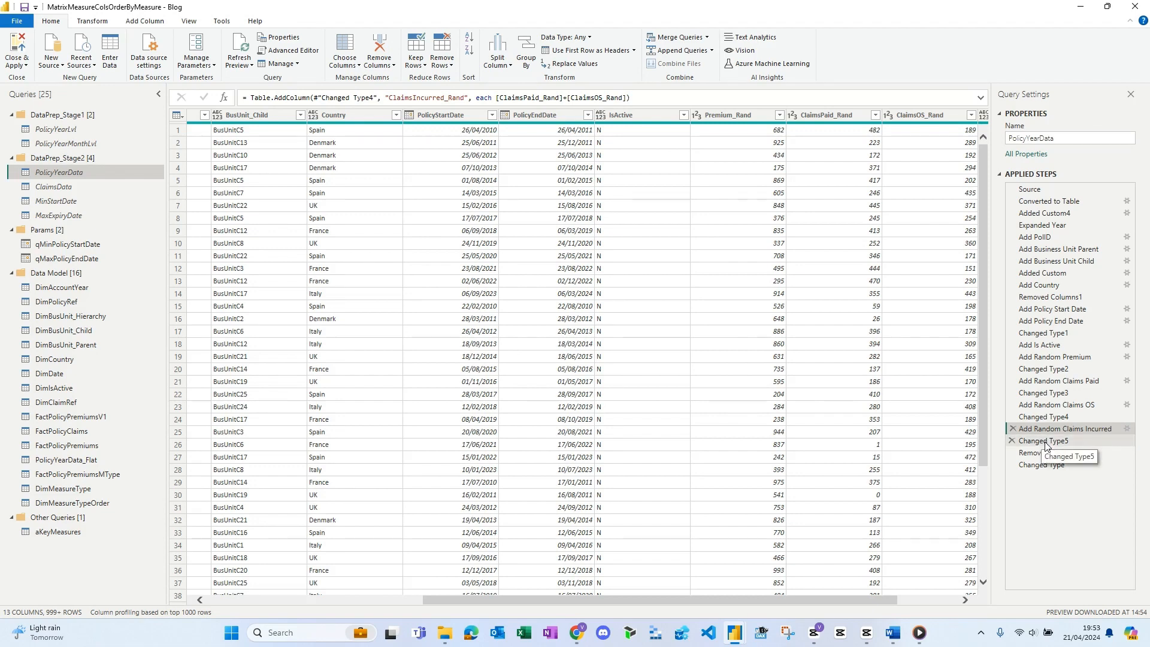
drag(678, 598, 738, 599)
click(924, 115)
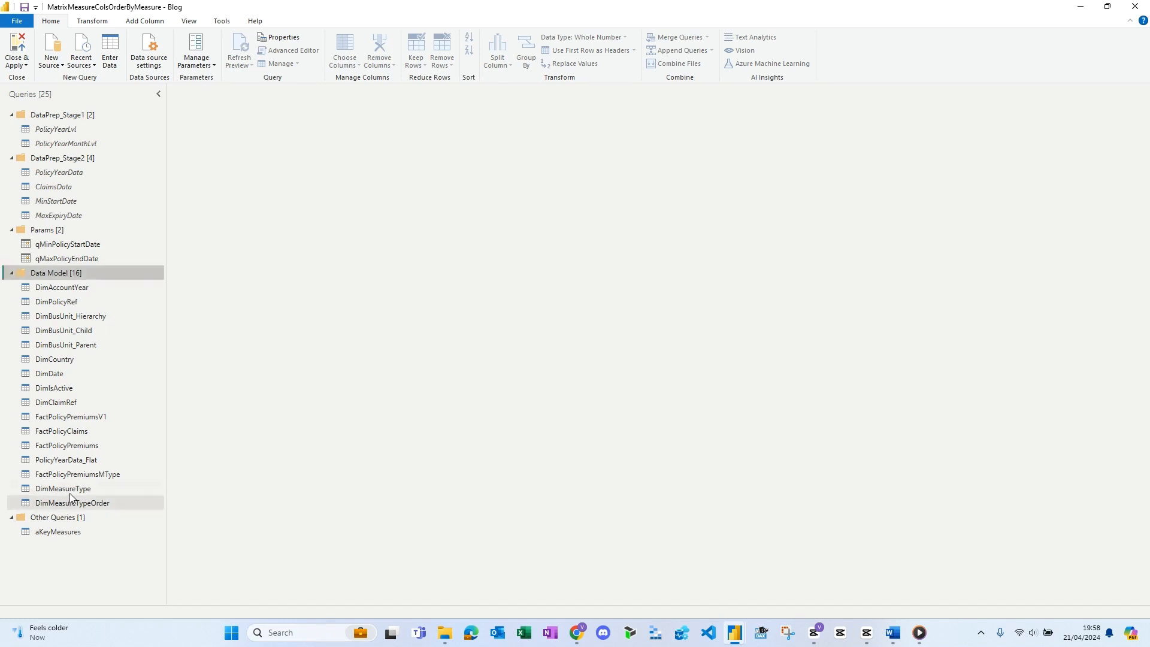
- Inspect the manually entered source table of the DimMeasureType query and its column type change
click(70, 491)
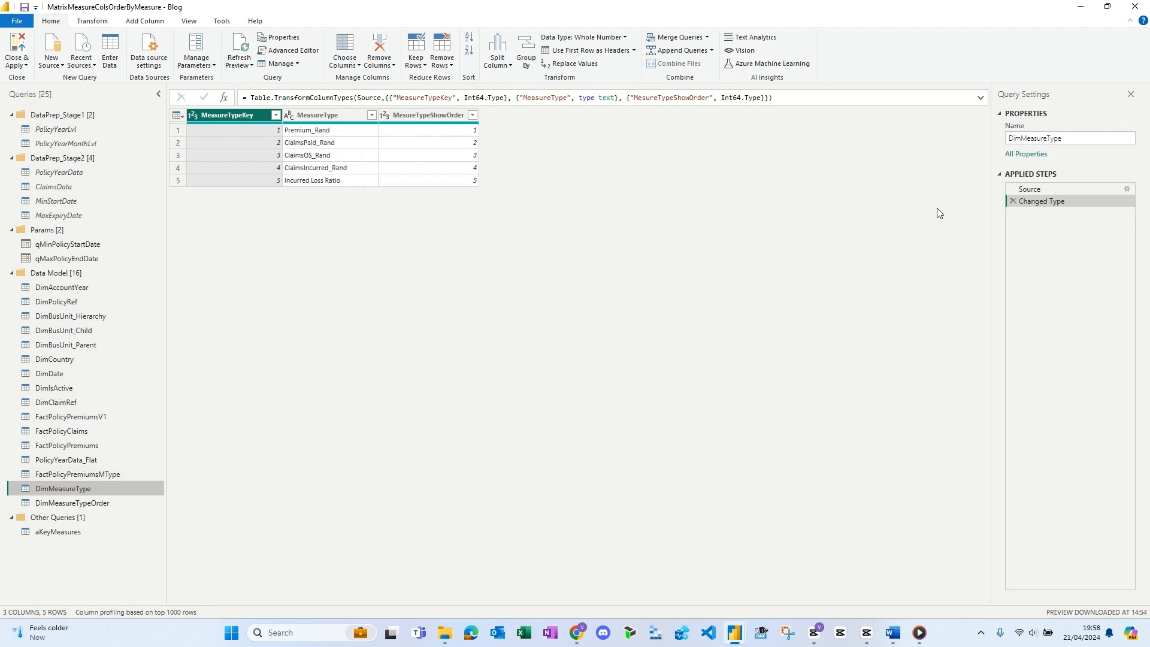
click(1126, 191)
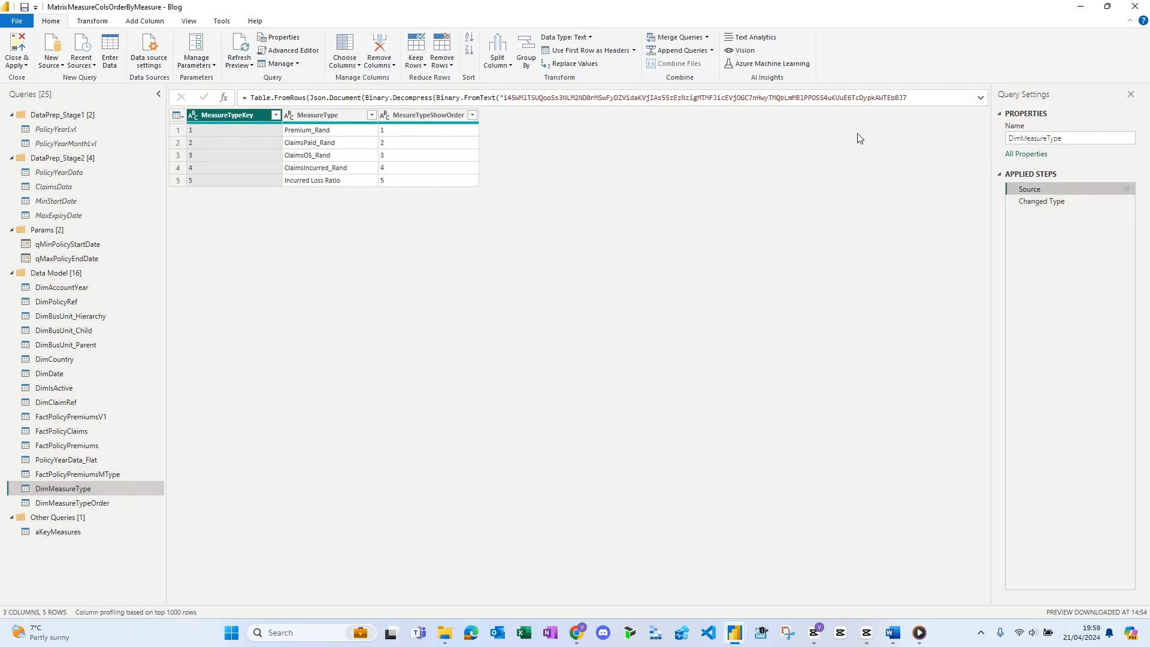
click(1126, 190)
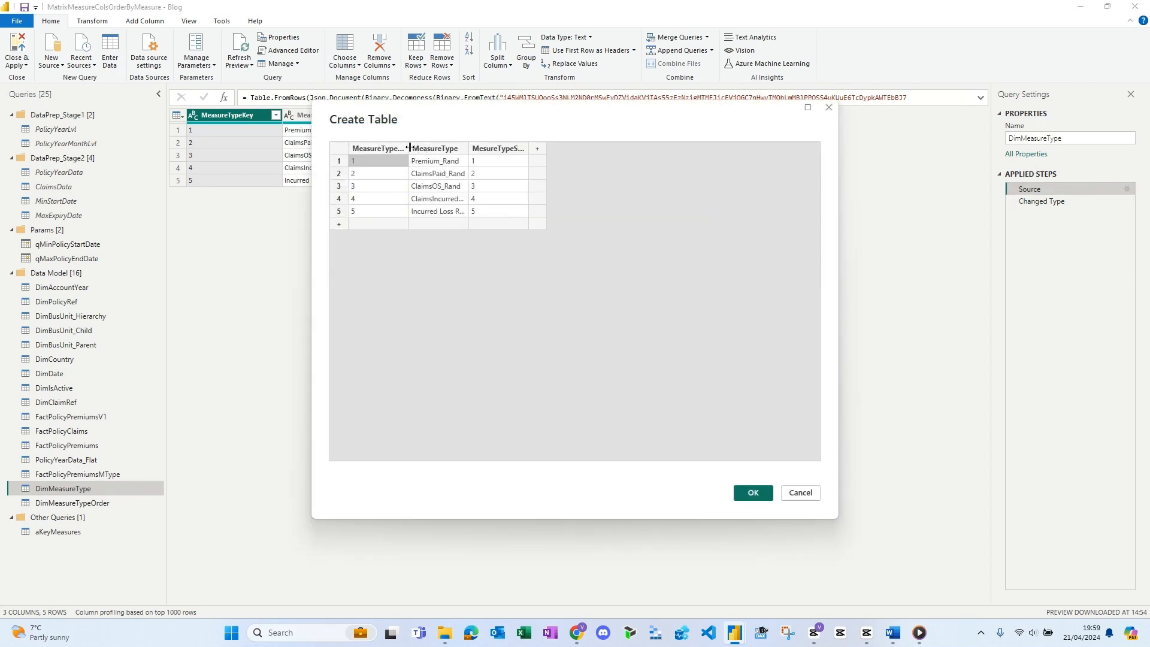
drag(409, 148, 649, 150)
click(800, 492)
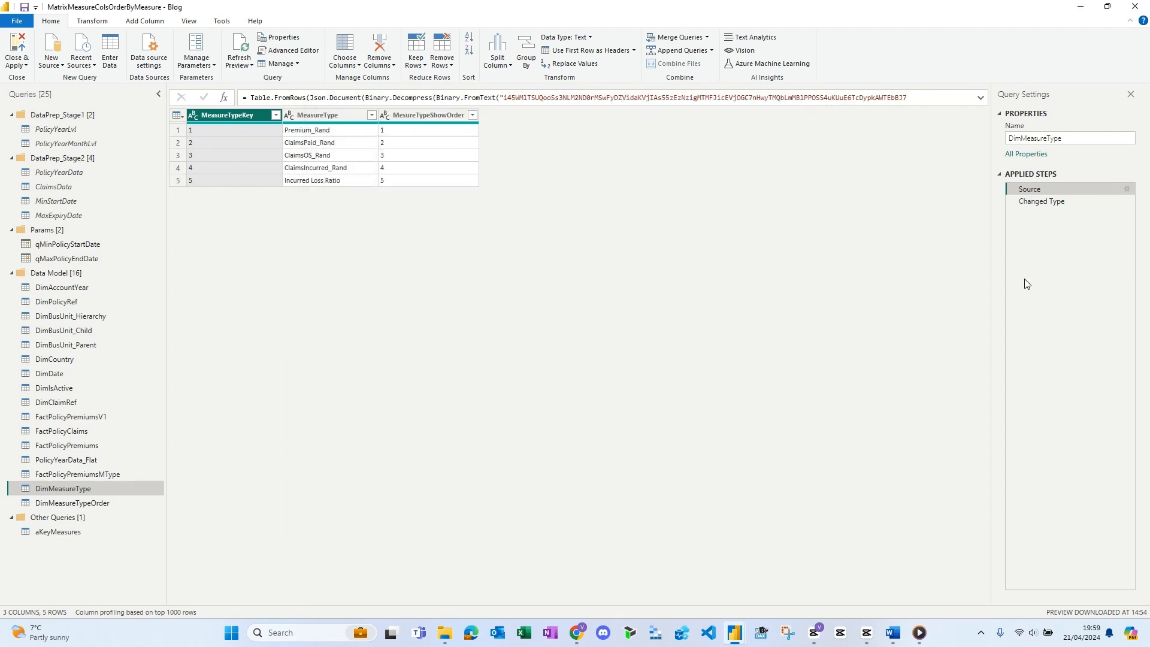
click(1044, 201)
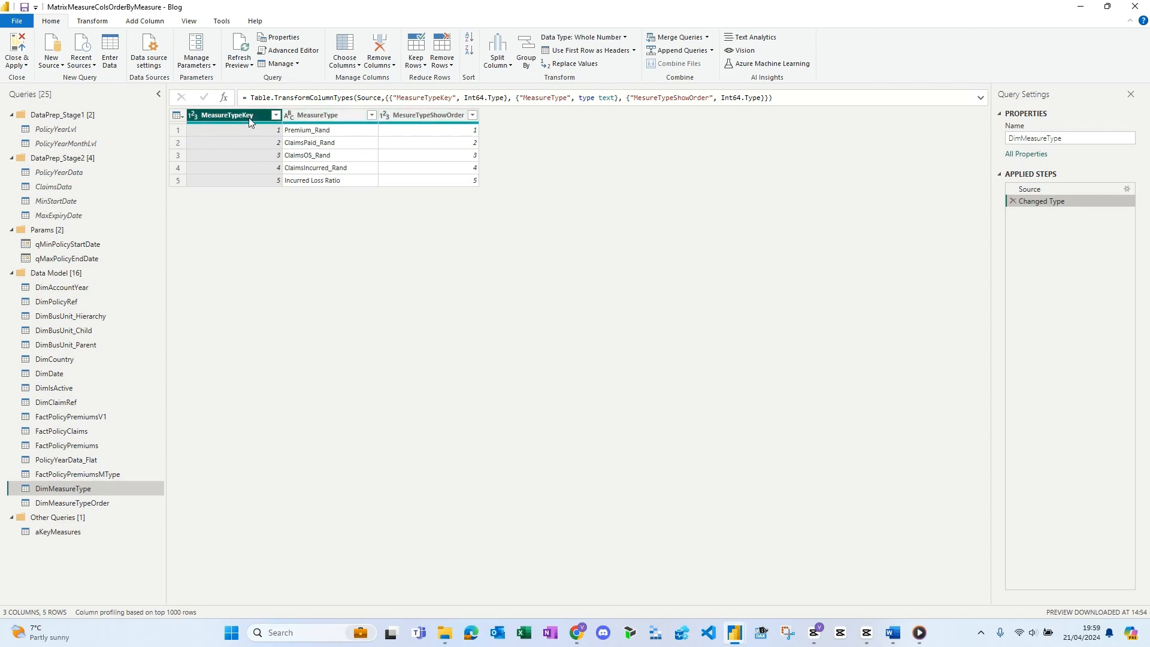
- Review the DimMeasureTypeOrder query's source reference to DimMeasureType, its type change and its column renaming
click(64, 503)
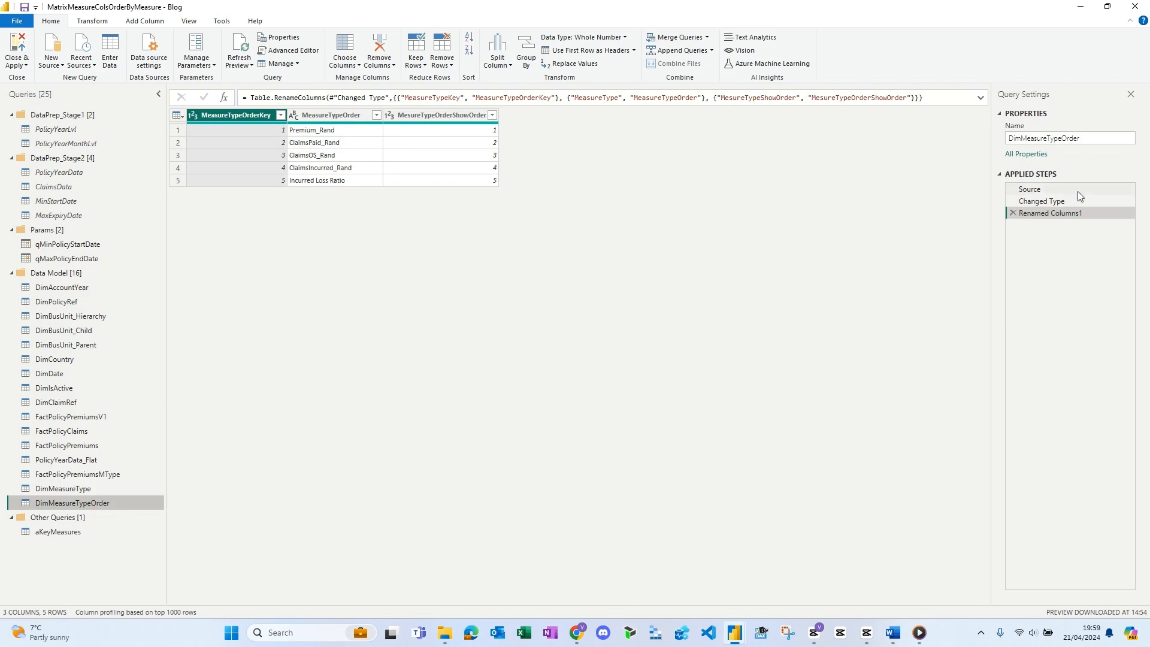
click(1045, 190)
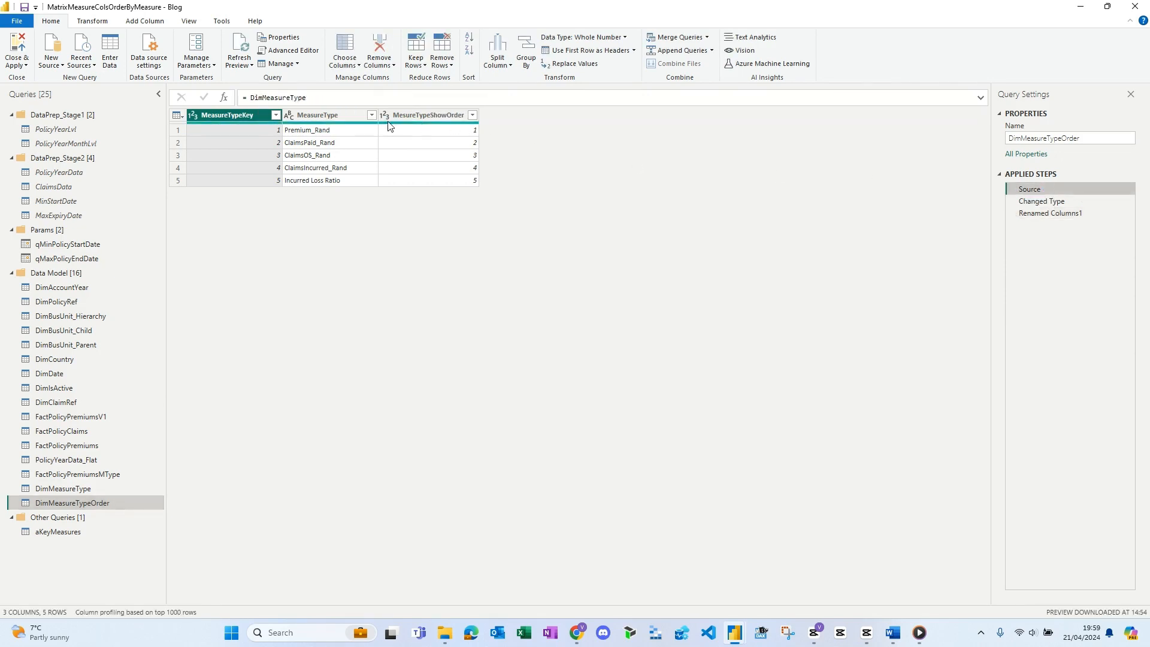
drag(307, 97, 240, 97)
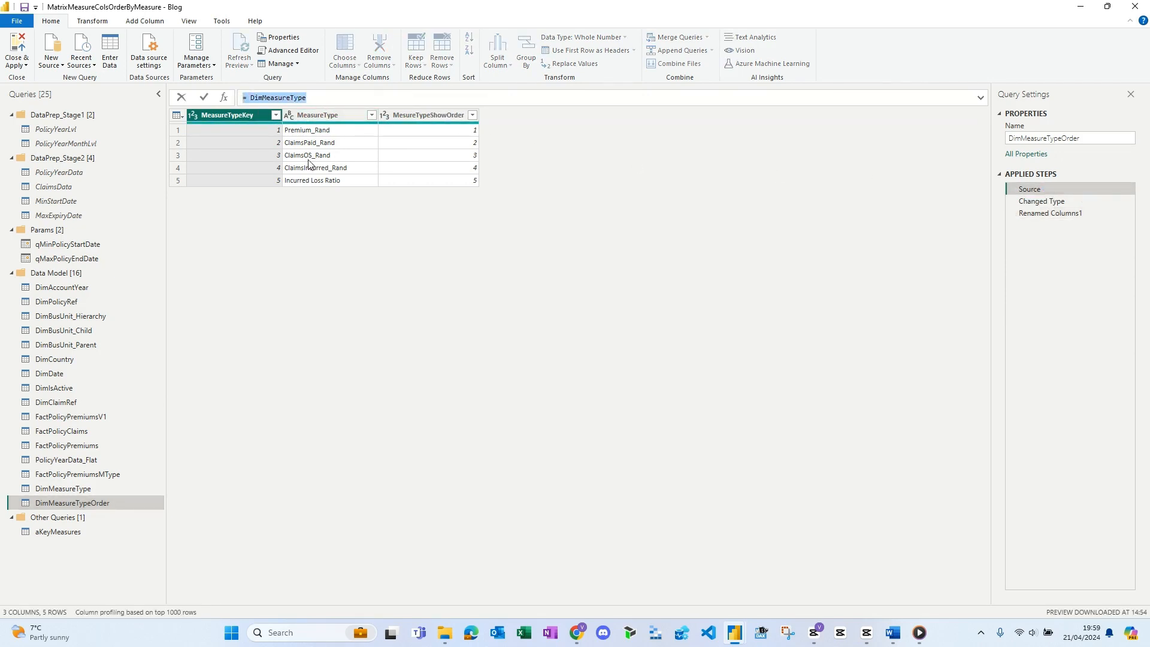
click(504, 290)
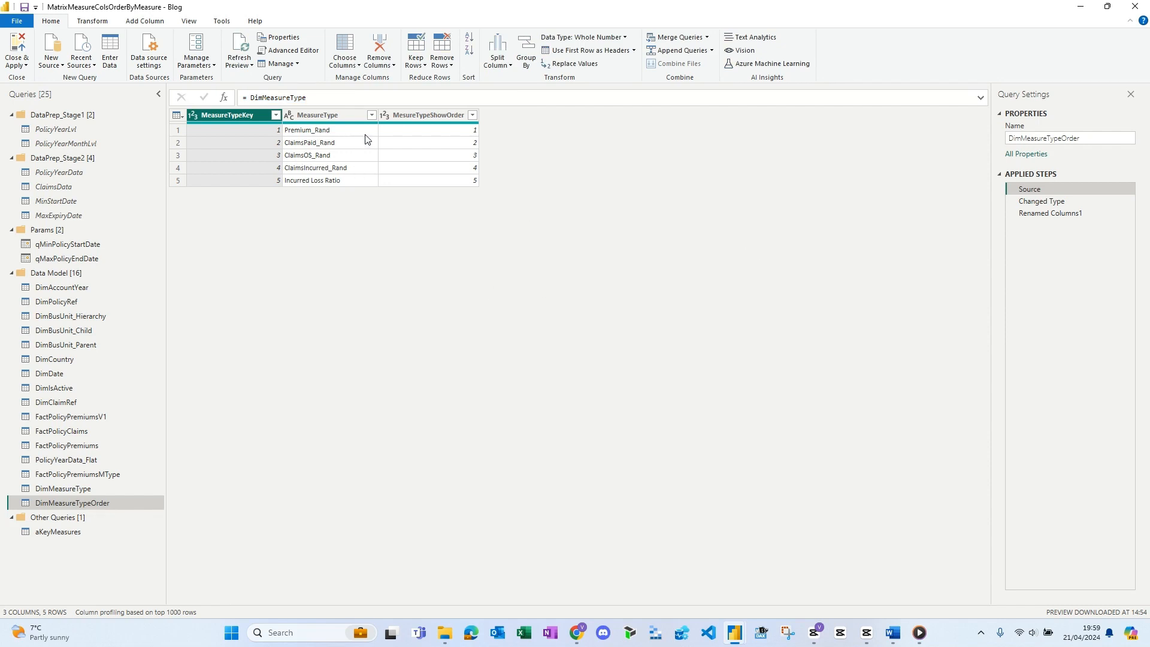
click(1035, 203)
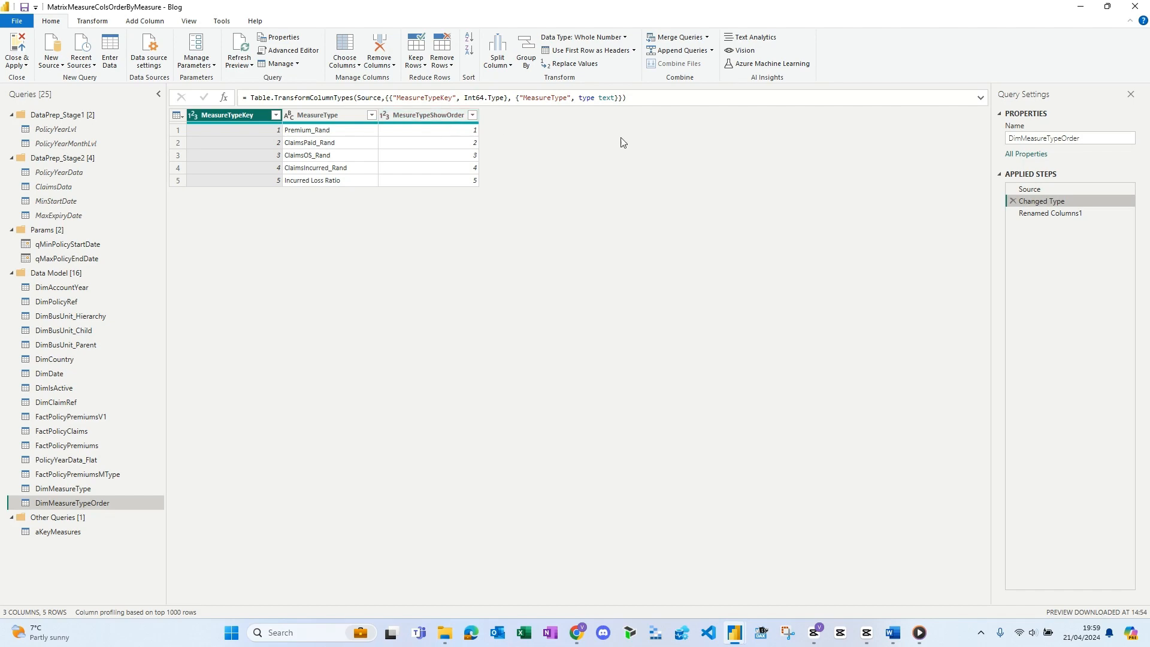
click(1022, 212)
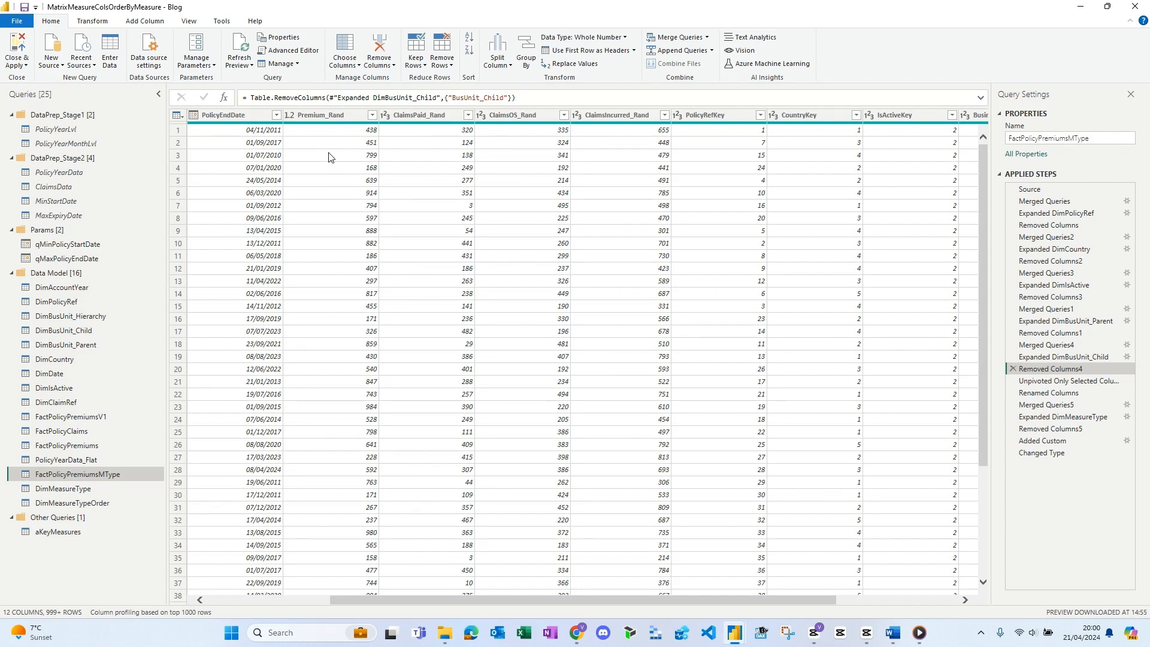
- Select the Premium_Rand, ClaimsPaid_Rand, ClaimsOS_Rand and ClaimsIncurred_Rand columns in FactPolicyPremiumsMType before the unpivot and view the available unpivot options
click(330, 120)
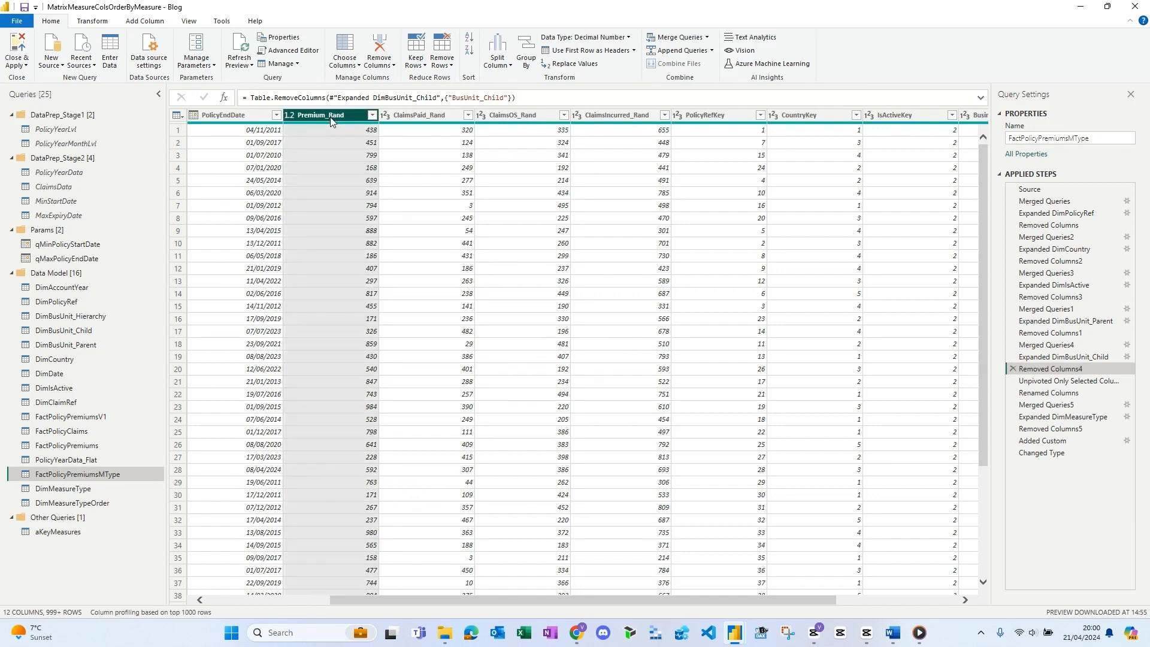
shift+click(422, 116)
shift+click(510, 117)
shift+click(635, 117)
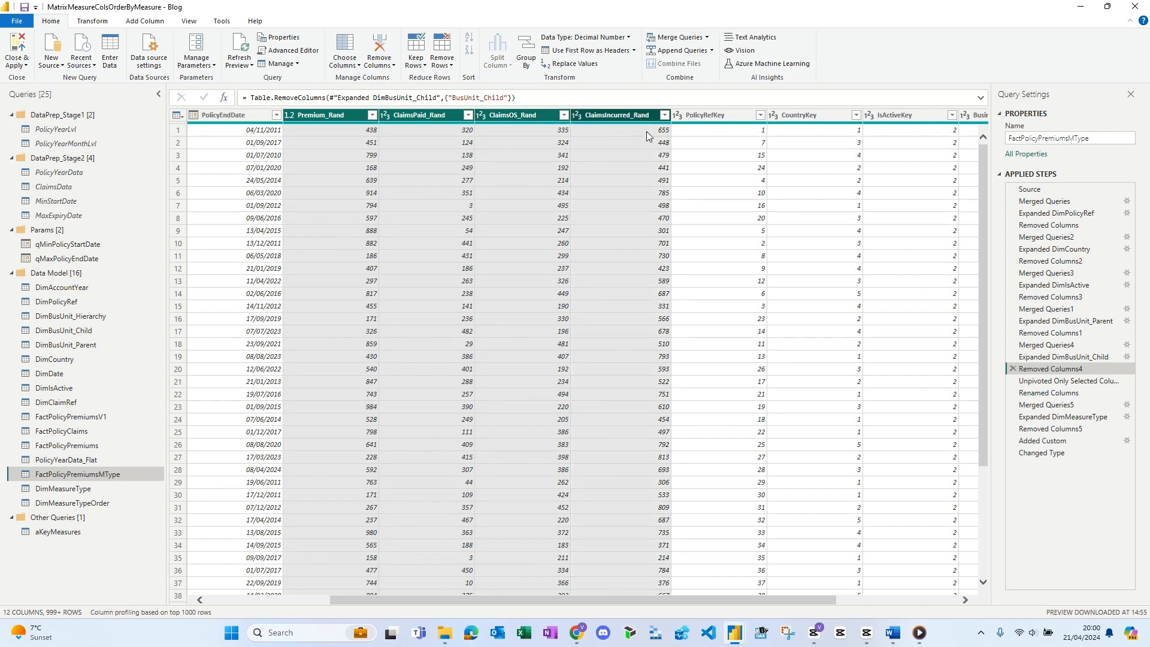
right_click(613, 116)
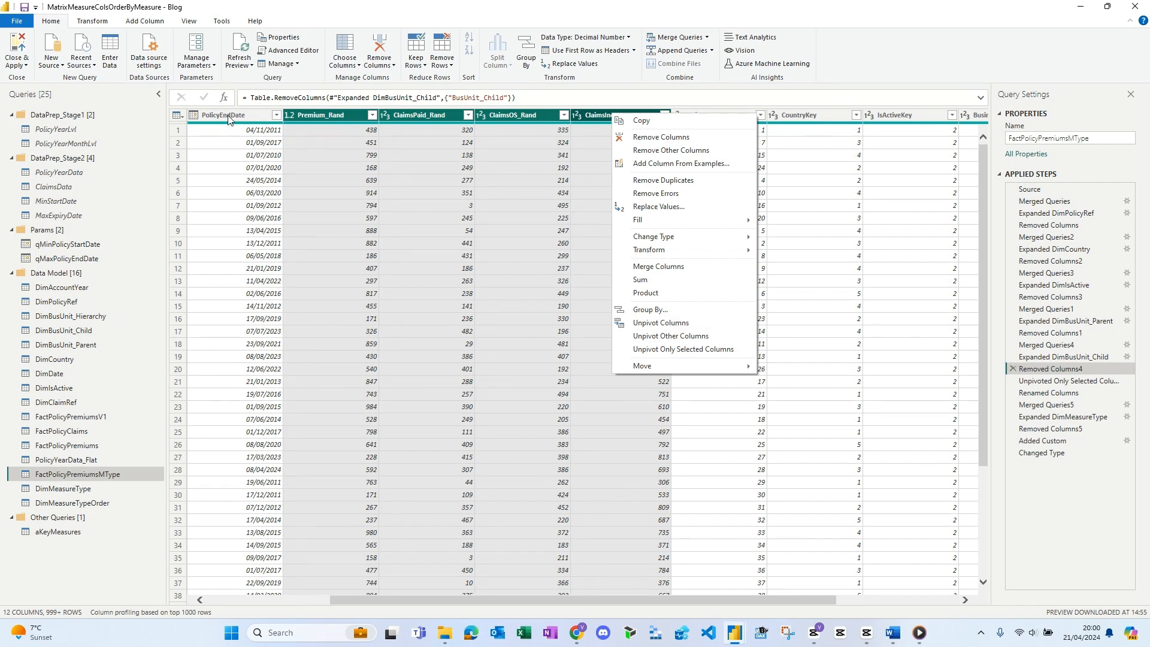
click(321, 116)
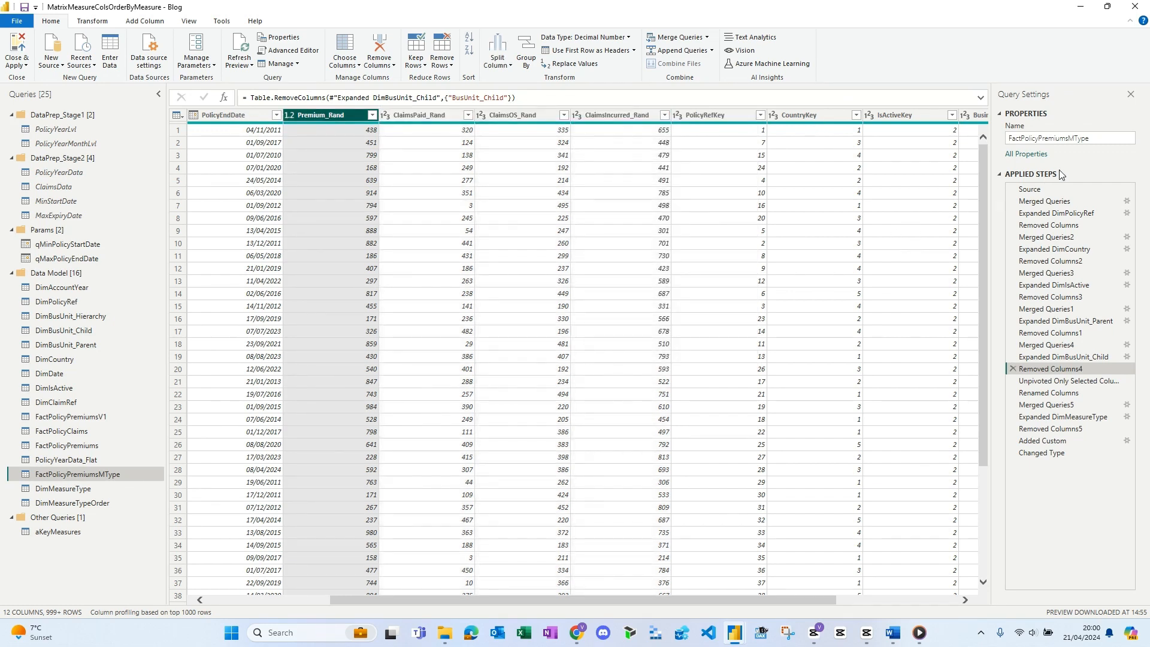
- Examine the Attribute and Value columns from the FactPolicyPremiumsMType unpivot and their renaming to MeasureType and MeasureTypeValue
click(1052, 384)
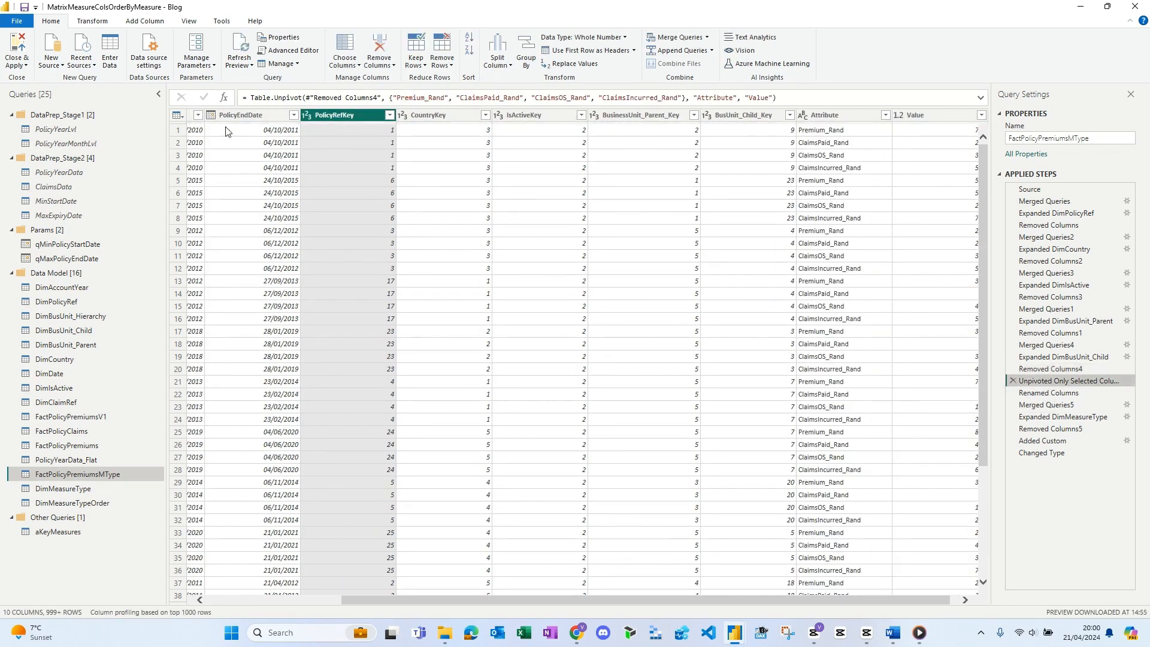
drag(496, 598, 620, 609)
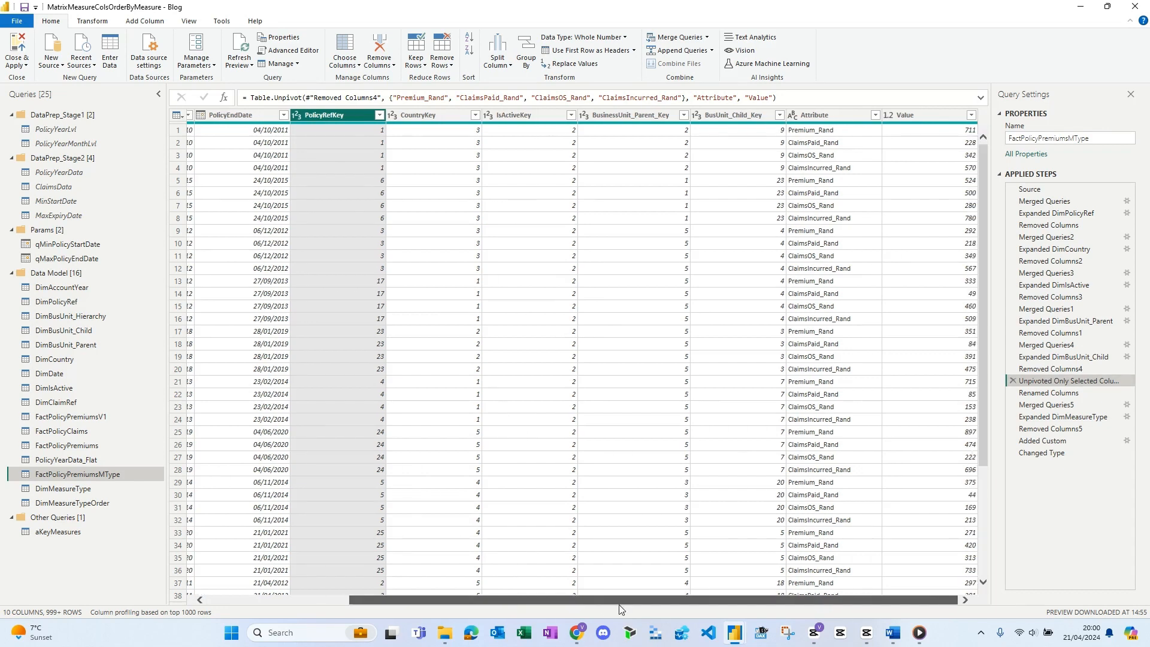
click(841, 117)
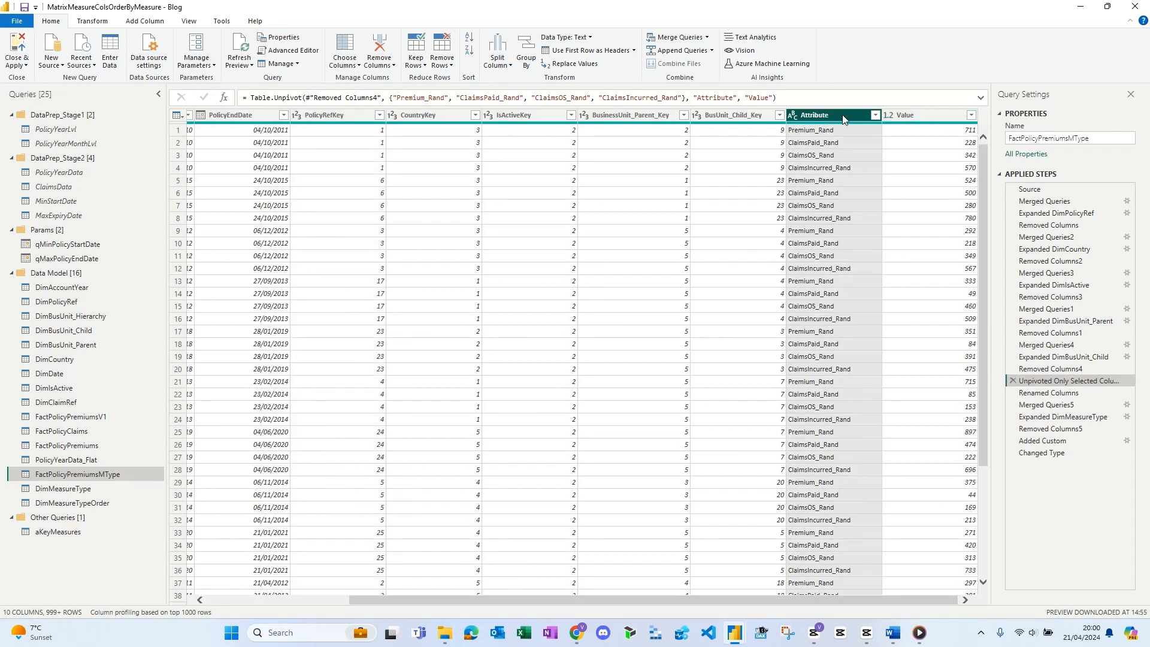
click(920, 115)
click(831, 117)
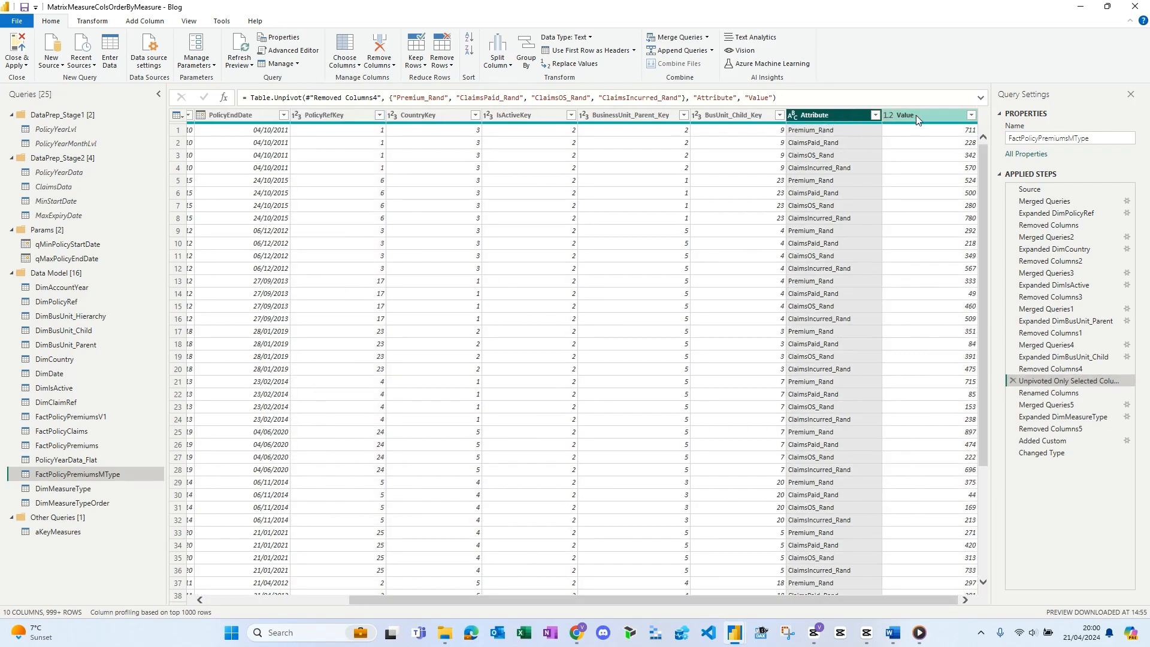
click(915, 115)
click(830, 119)
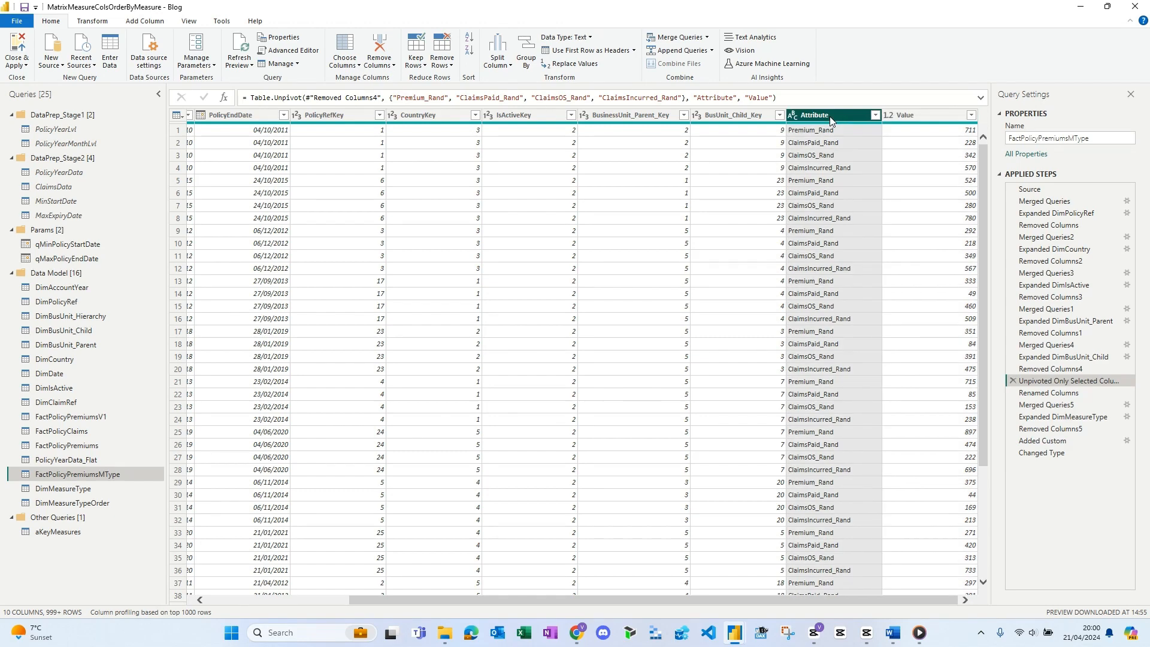
click(1050, 393)
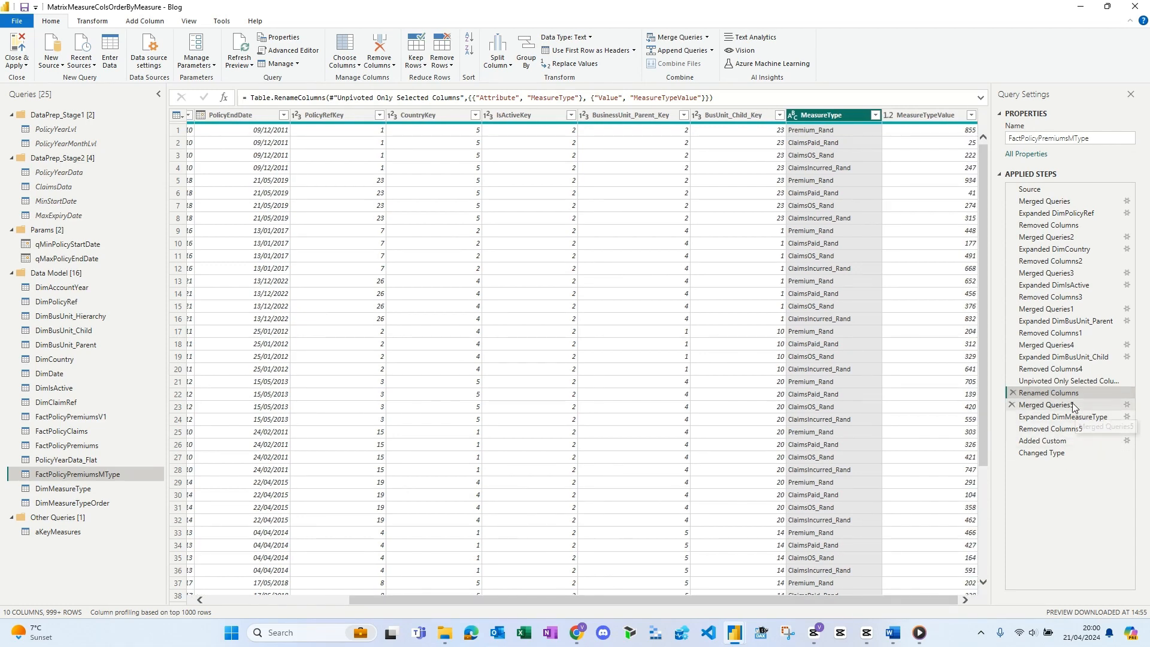
- Inspect the settings of the left outer merge between FactPolicyPremiumsMType and DimMeasureType on MeasureType, including its row matching
click(1091, 404)
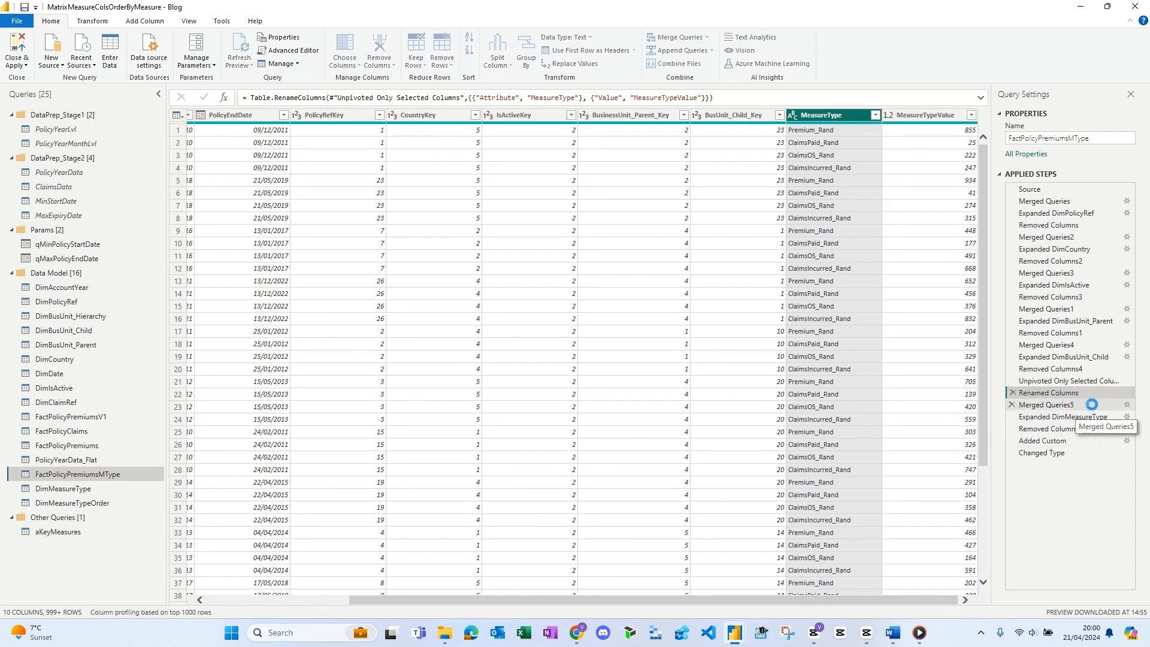
click(1126, 405)
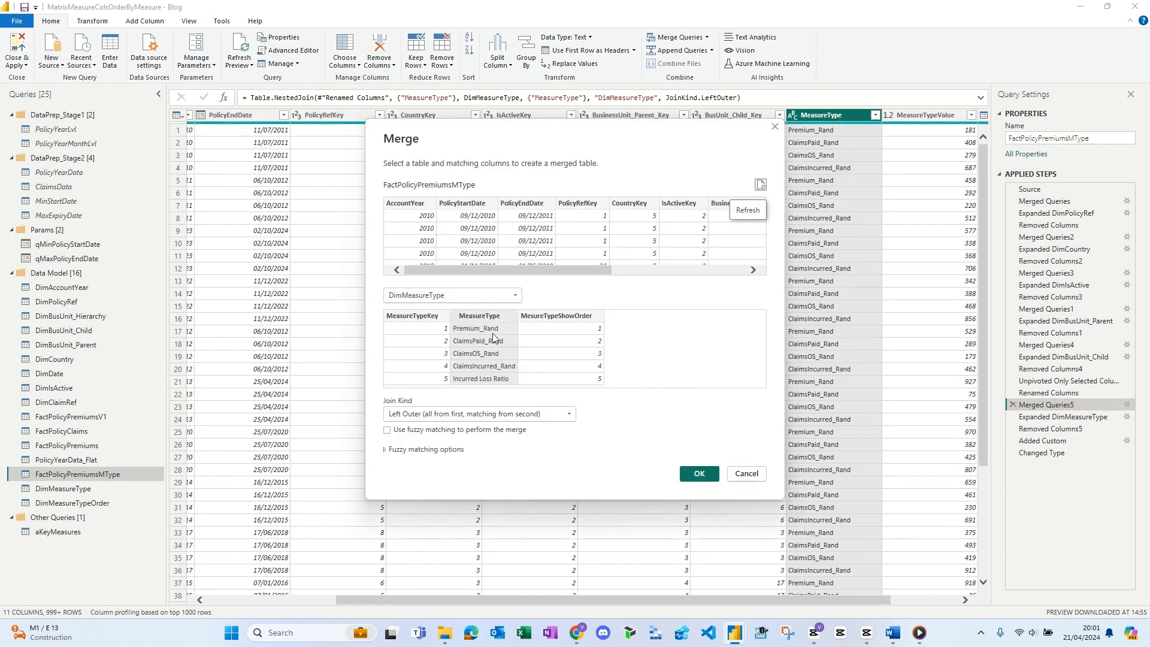
drag(466, 274, 663, 204)
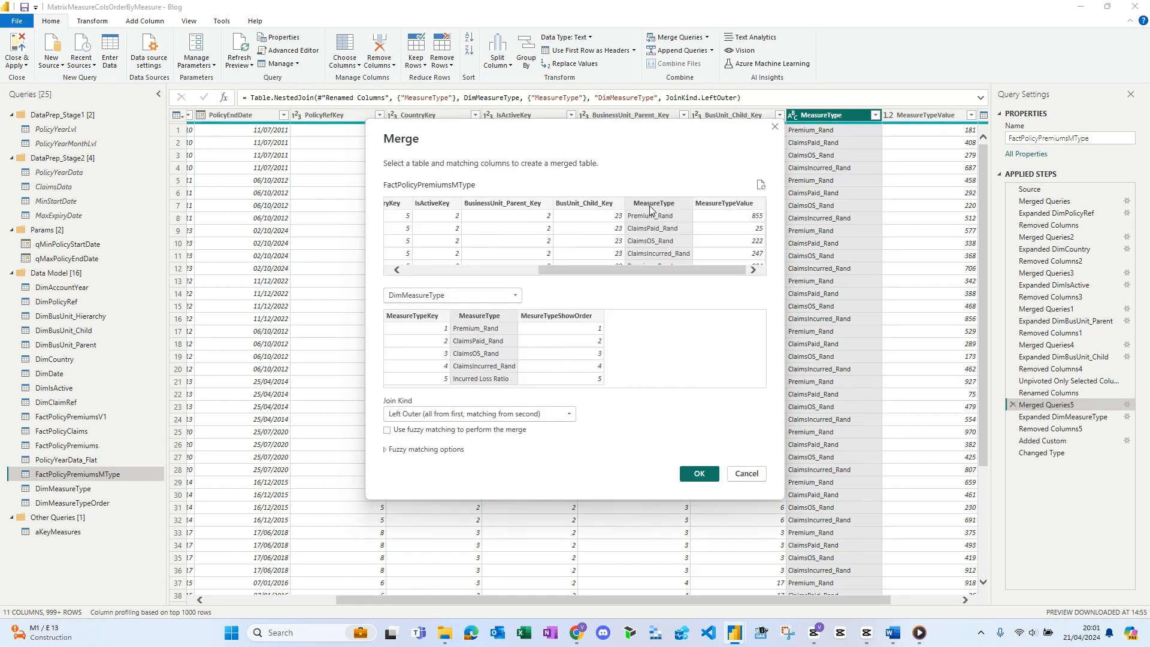
click(760, 185)
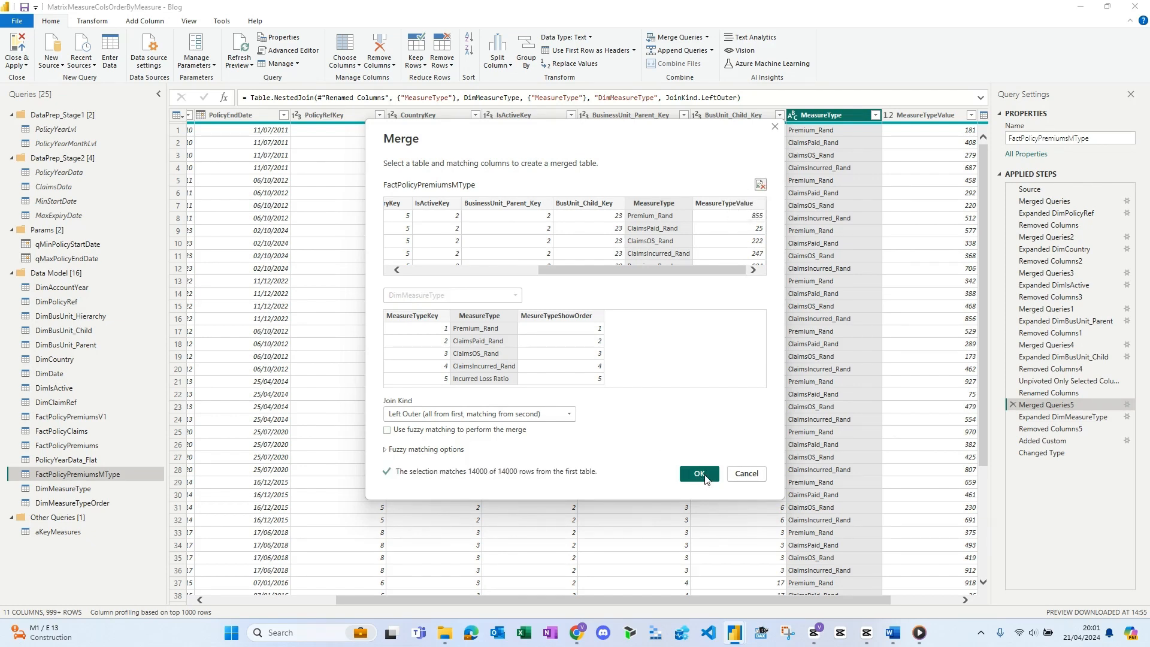
click(760, 479)
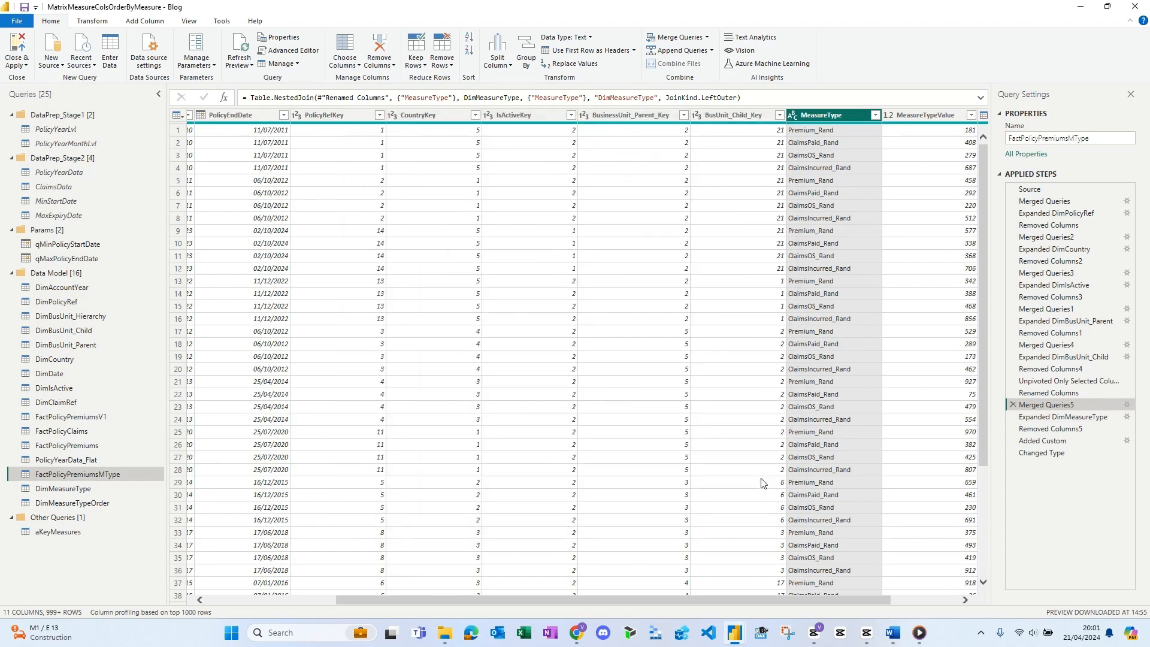
- Inspect the DimMeasureType expansion that adds MeasureTypeKey and the subsequent removal of the MeasureType column
click(1054, 417)
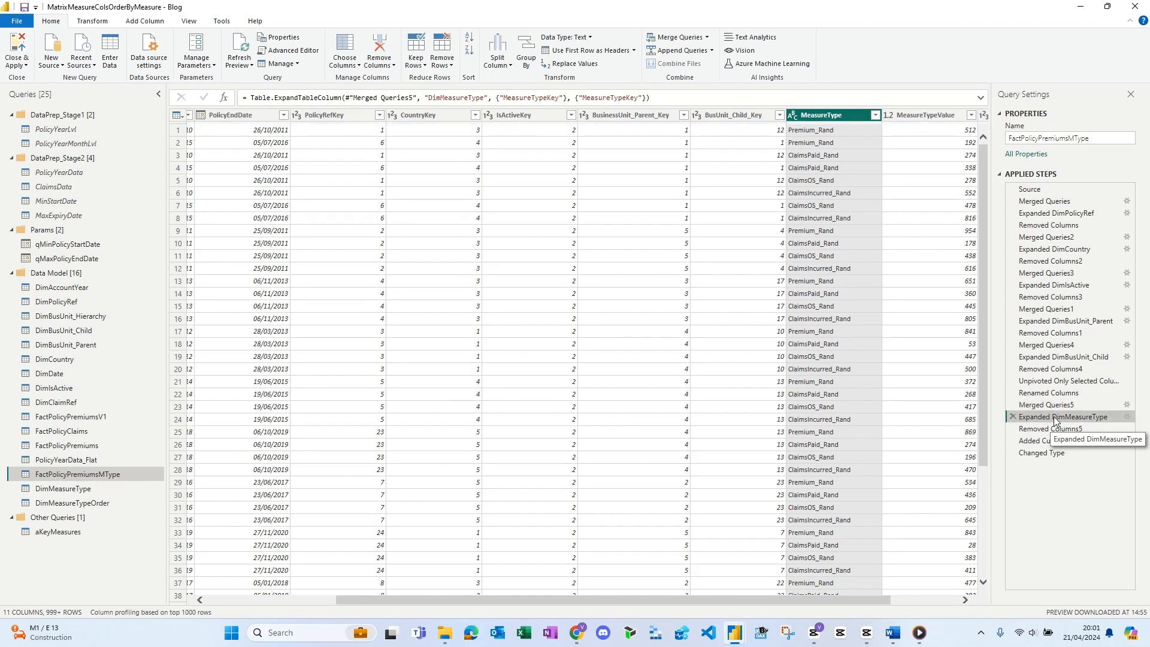
drag(850, 600, 925, 603)
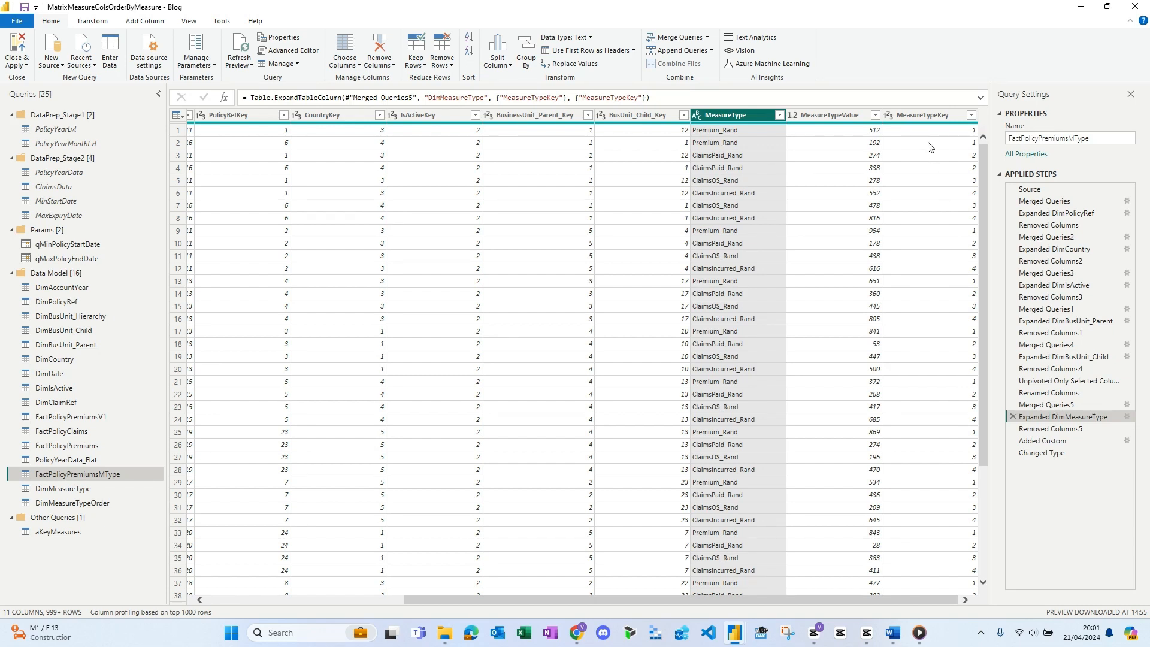
click(1126, 417)
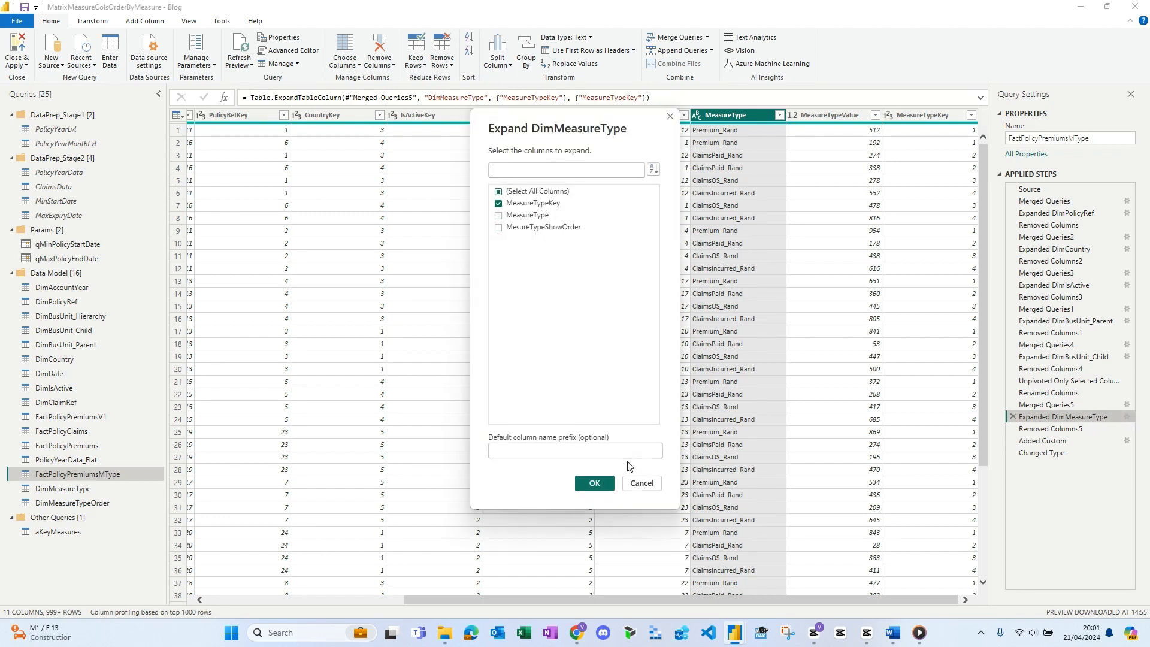
click(641, 483)
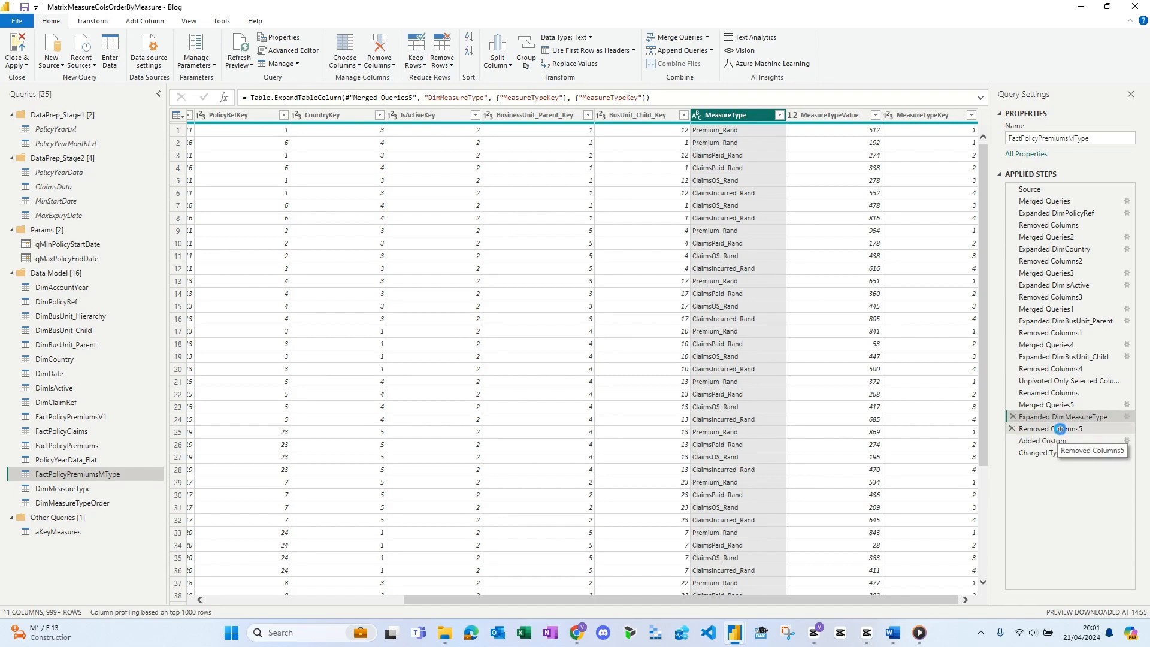
click(1050, 429)
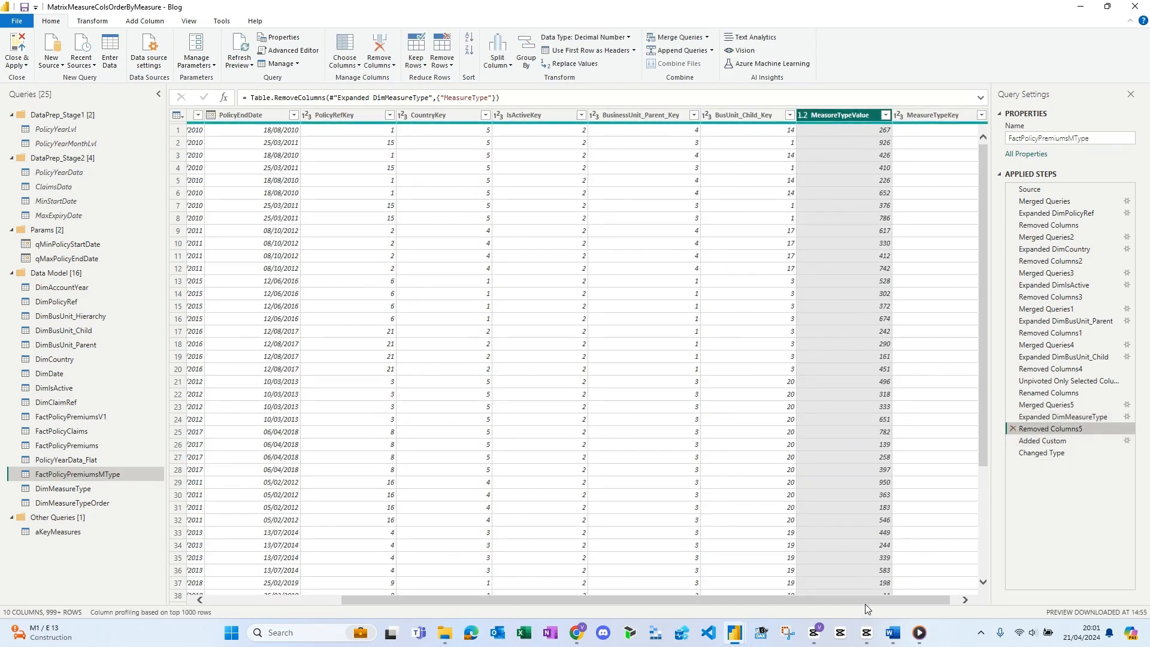
- Inspect MeasureTypeKey, the EmptyCol custom column and its type change in FactPolicyPremiumsMType, and close the Power Query Editor
drag(864, 600, 941, 600)
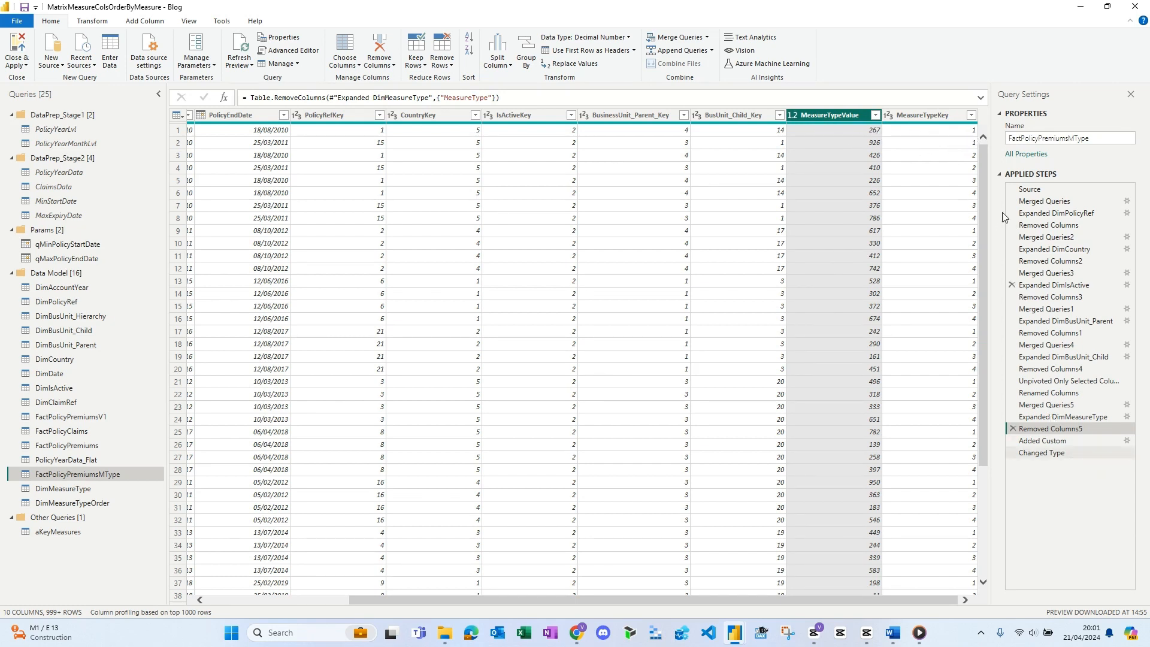
click(1047, 443)
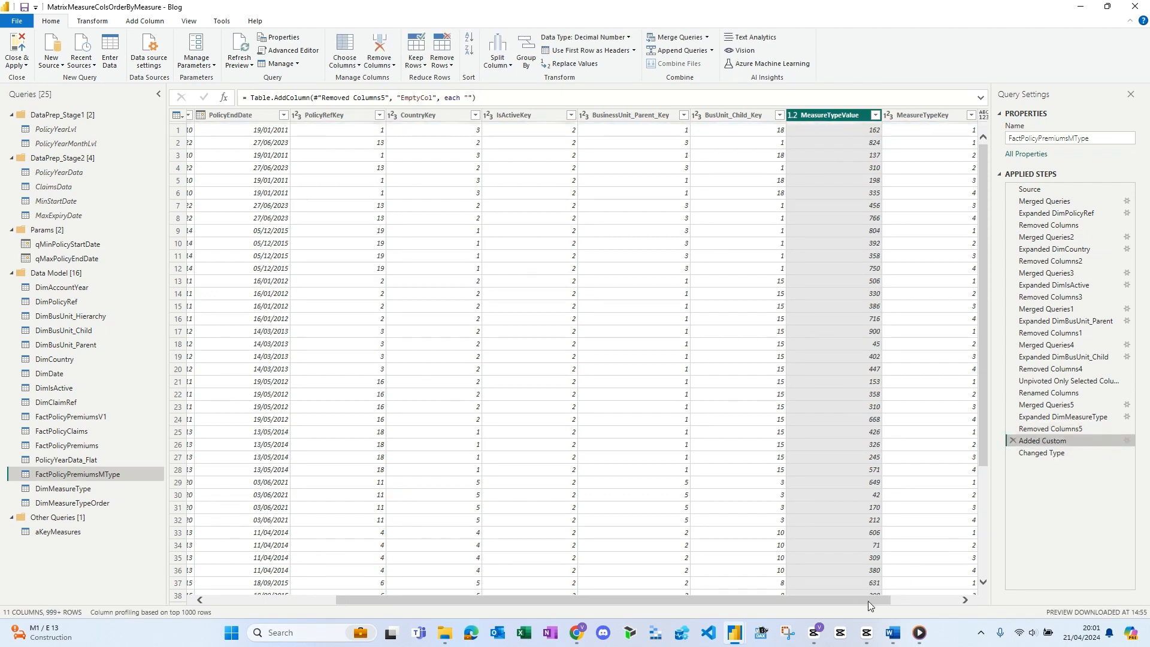
drag(868, 601, 935, 601)
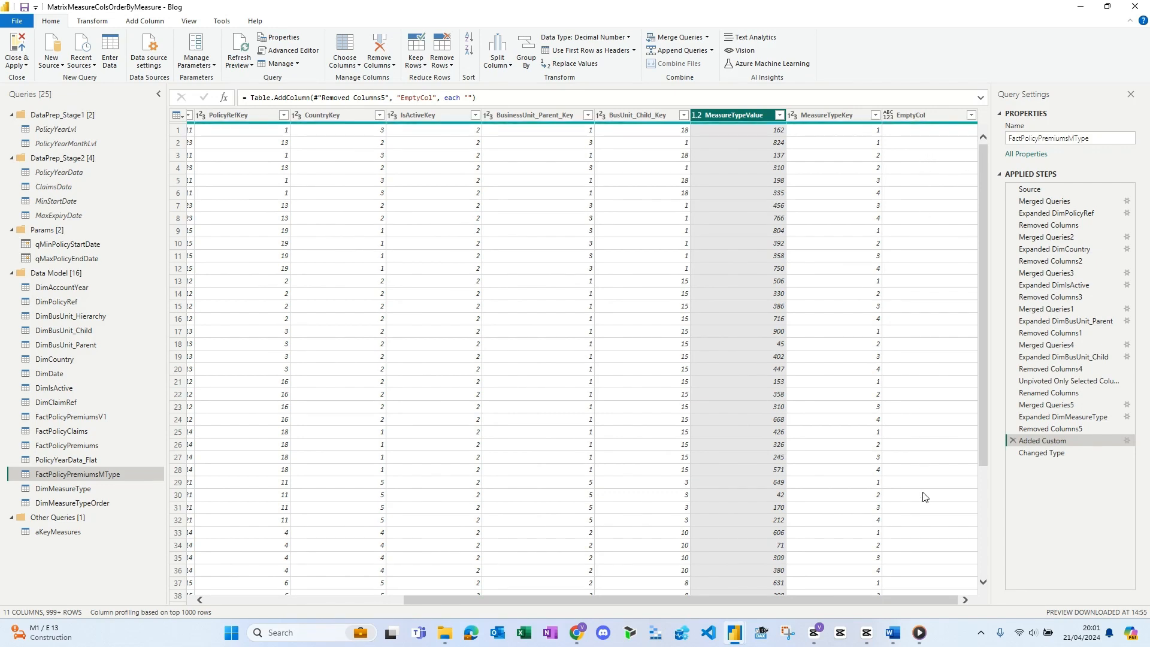
click(1042, 453)
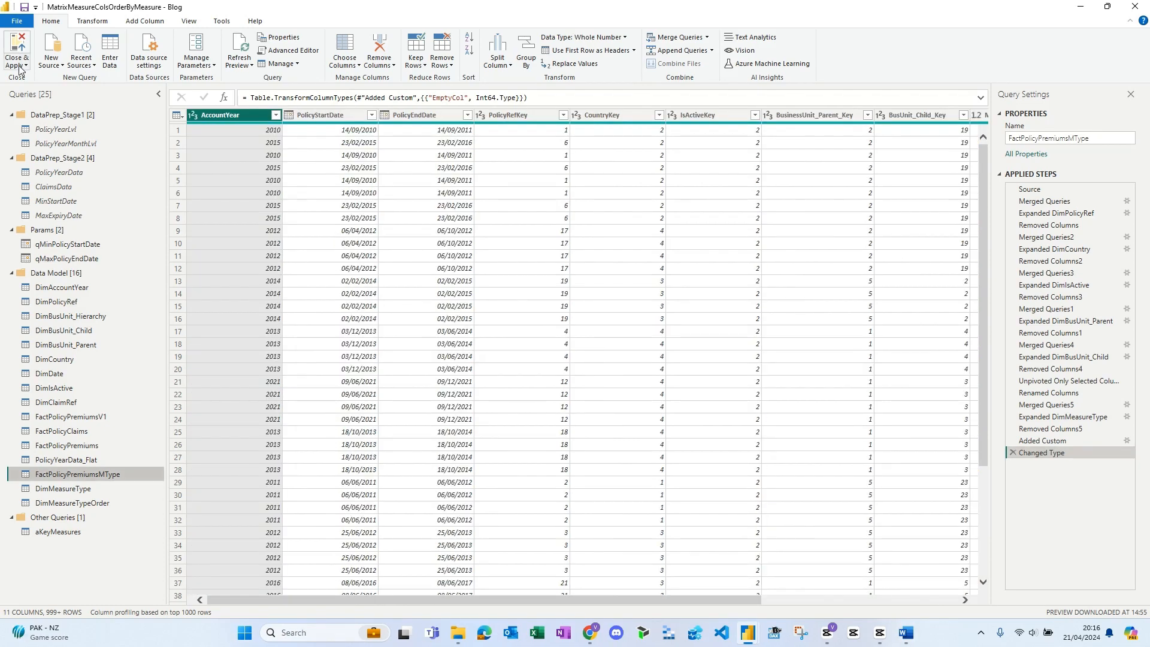
click(20, 67)
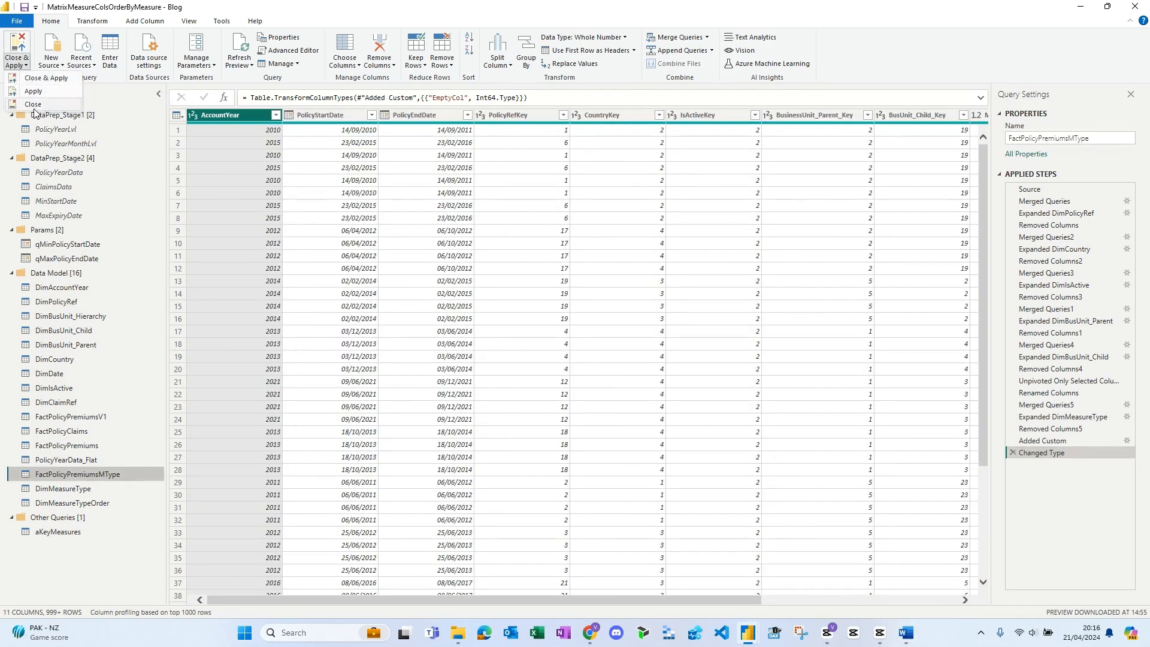
click(32, 105)
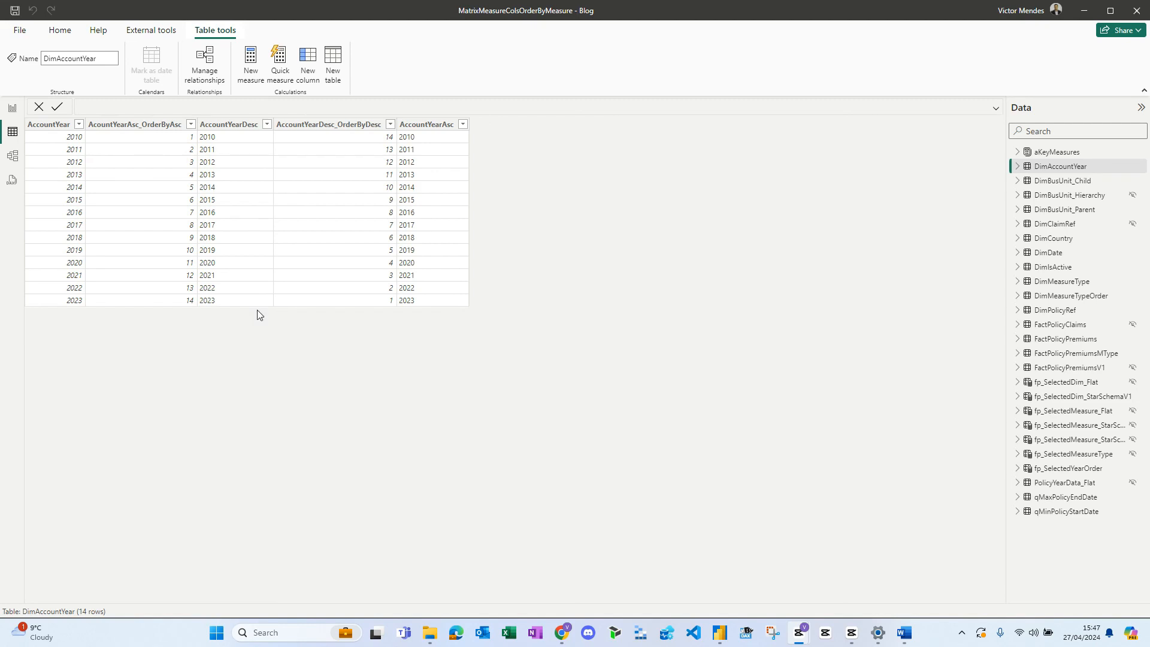
- Sort the AccountYearDesc column of DimAccountYear by AccountYearDesc_OrderByDesc
click(231, 126)
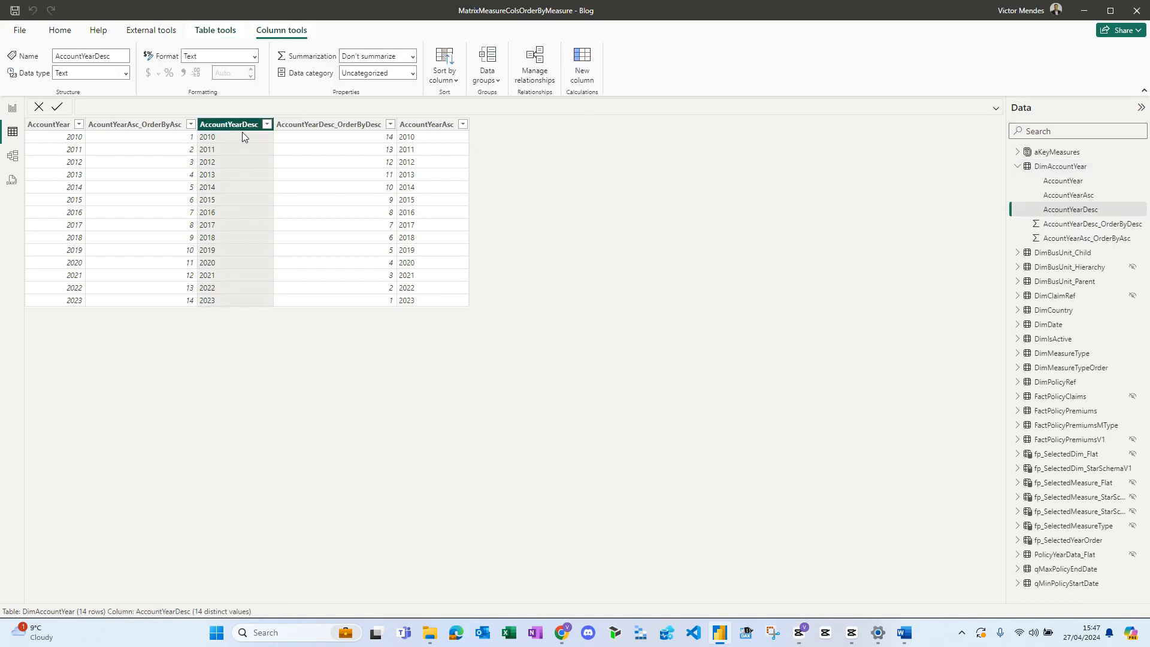
click(450, 80)
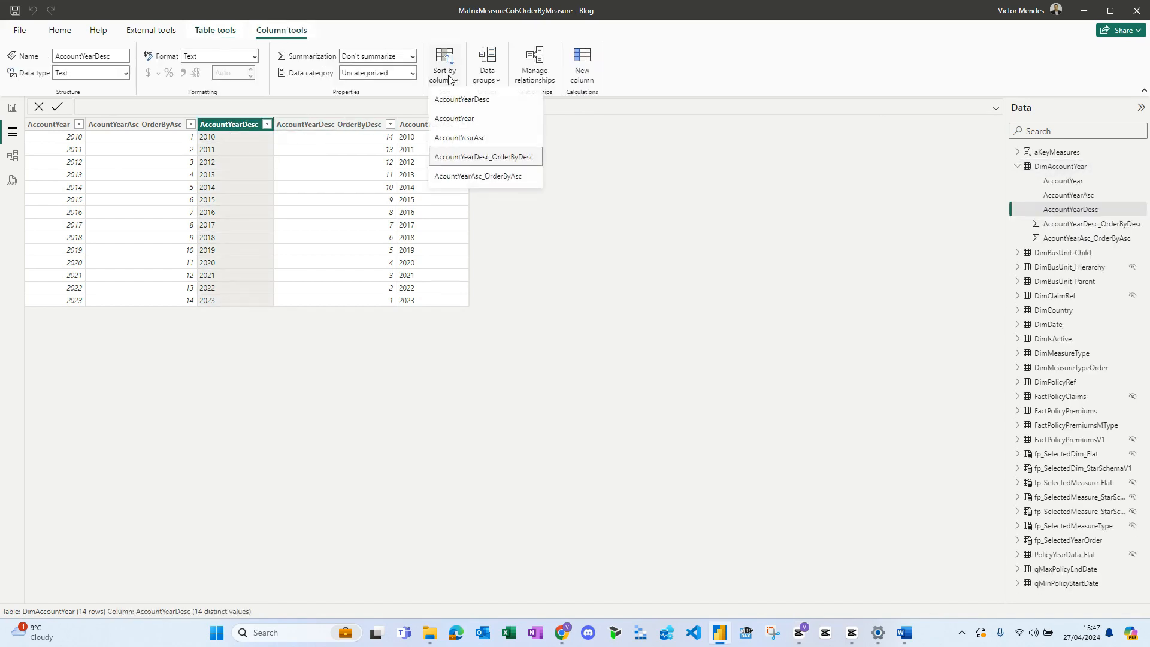
click(467, 152)
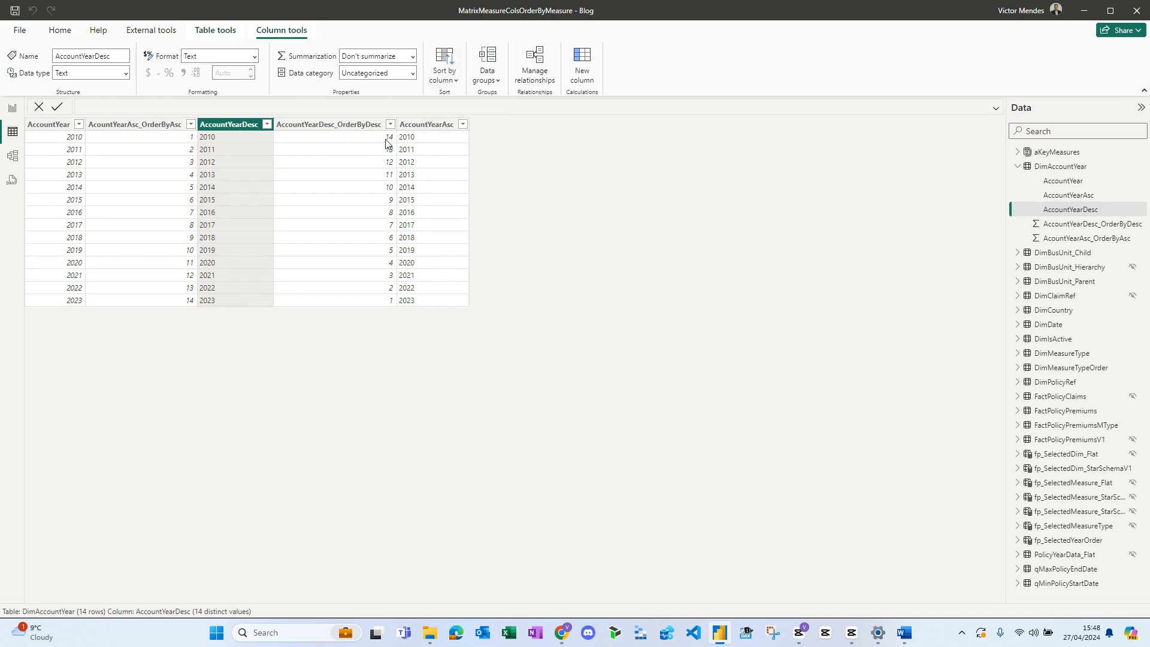
- Check the sort-by column options available for AccountYearAsc in DimAccountYear
click(430, 128)
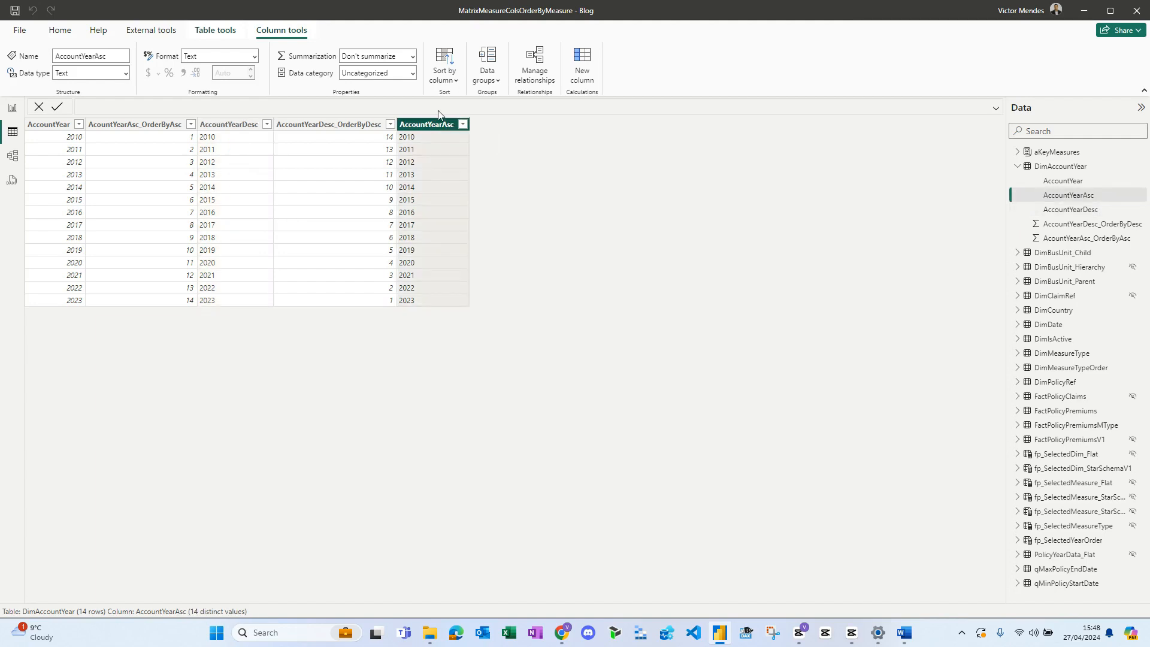
click(444, 70)
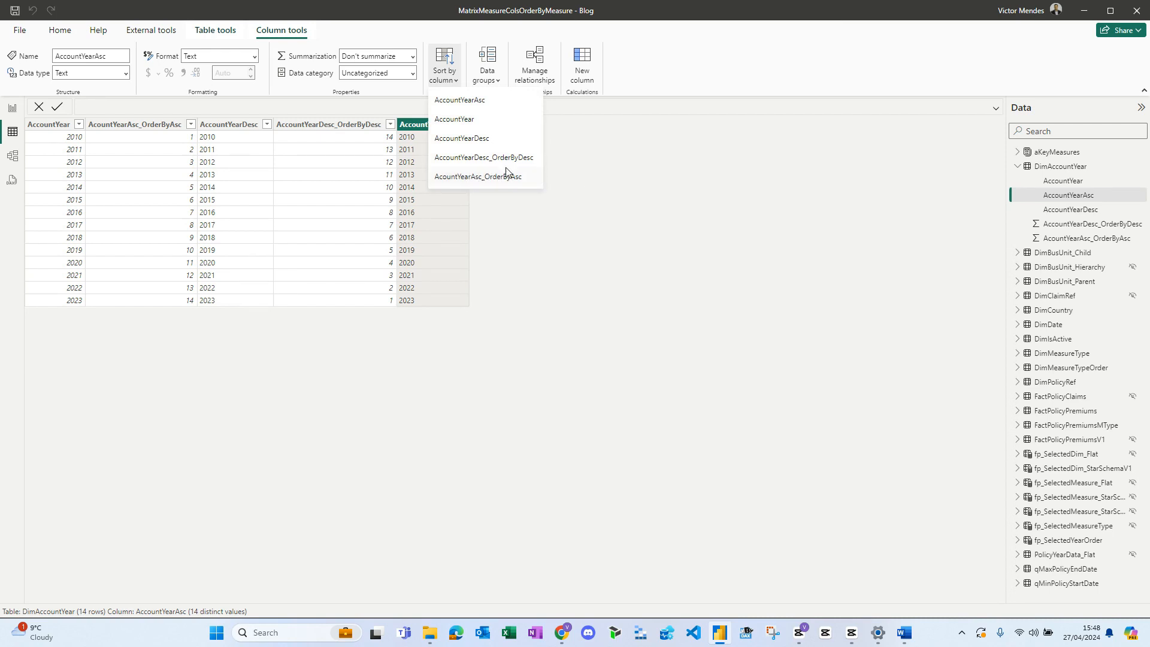
click(445, 83)
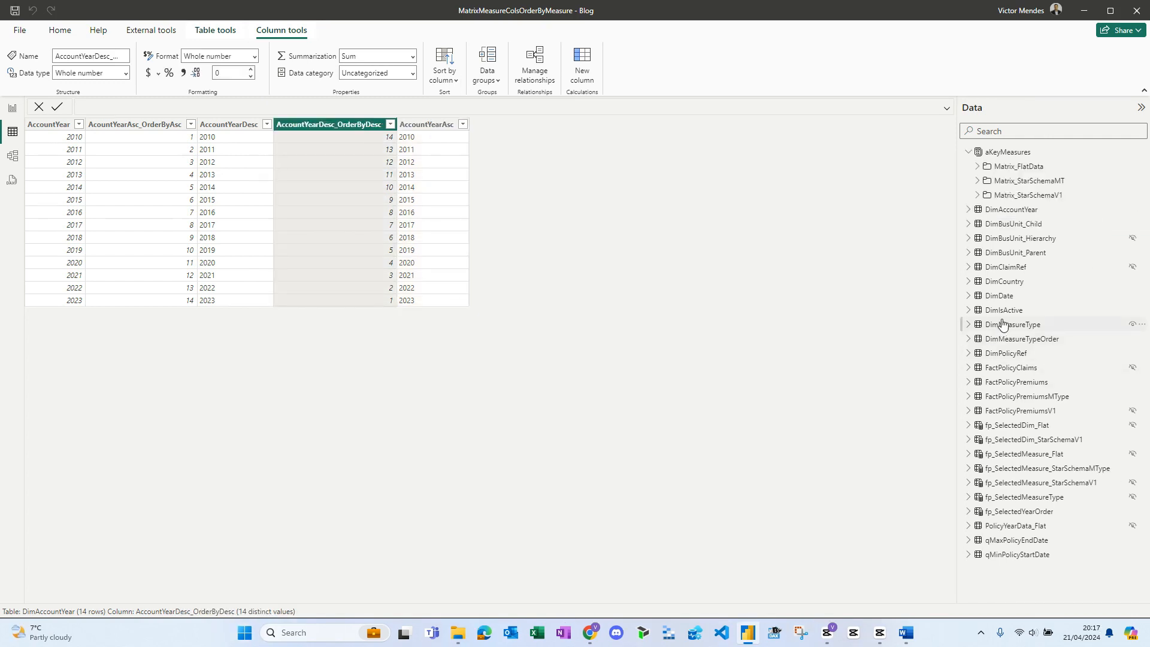
- Check the sort-by column settings of MeasureType in DimMeasureType and MeasureTypeOrder in DimMeasureTypeOrder
click(1003, 324)
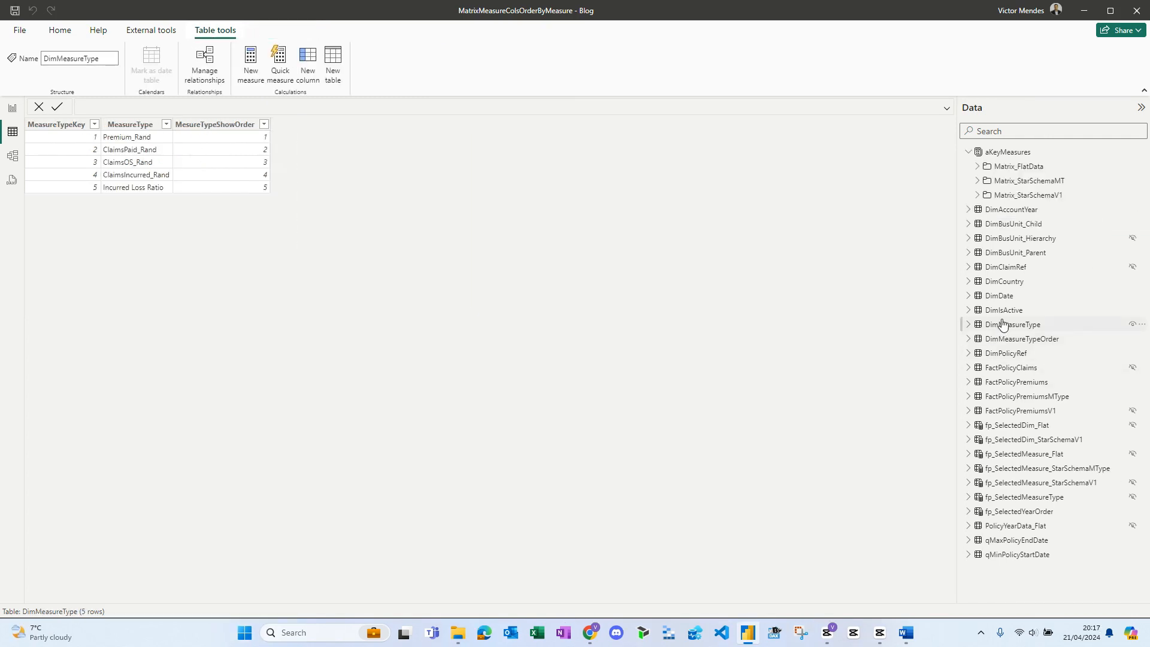
click(150, 127)
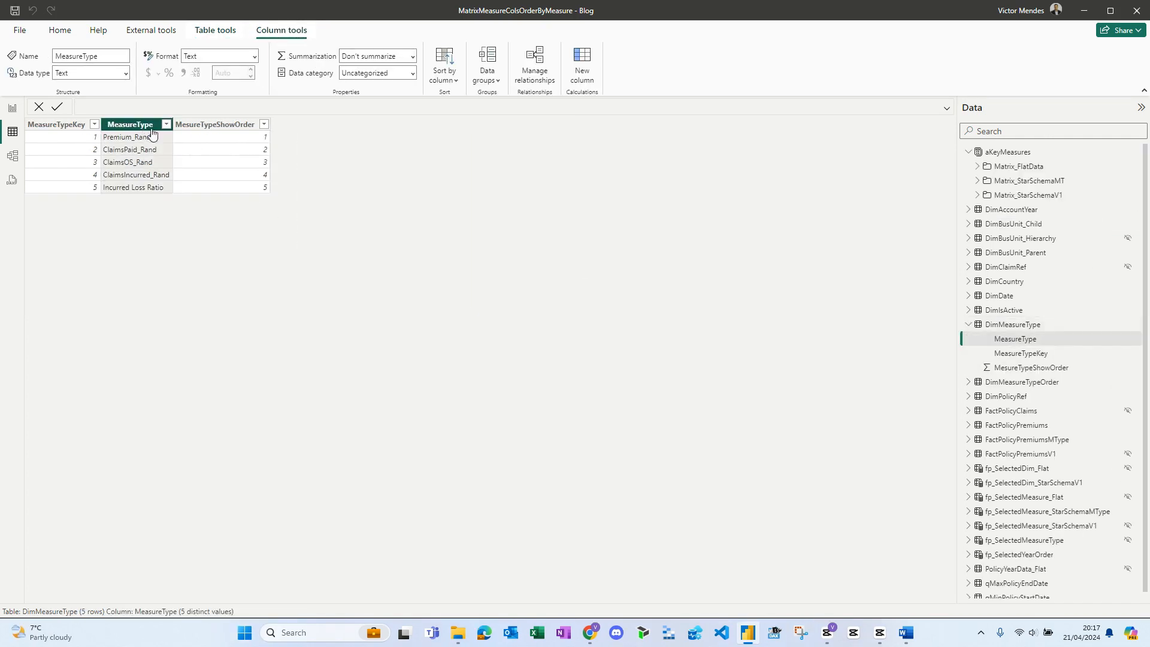
click(444, 73)
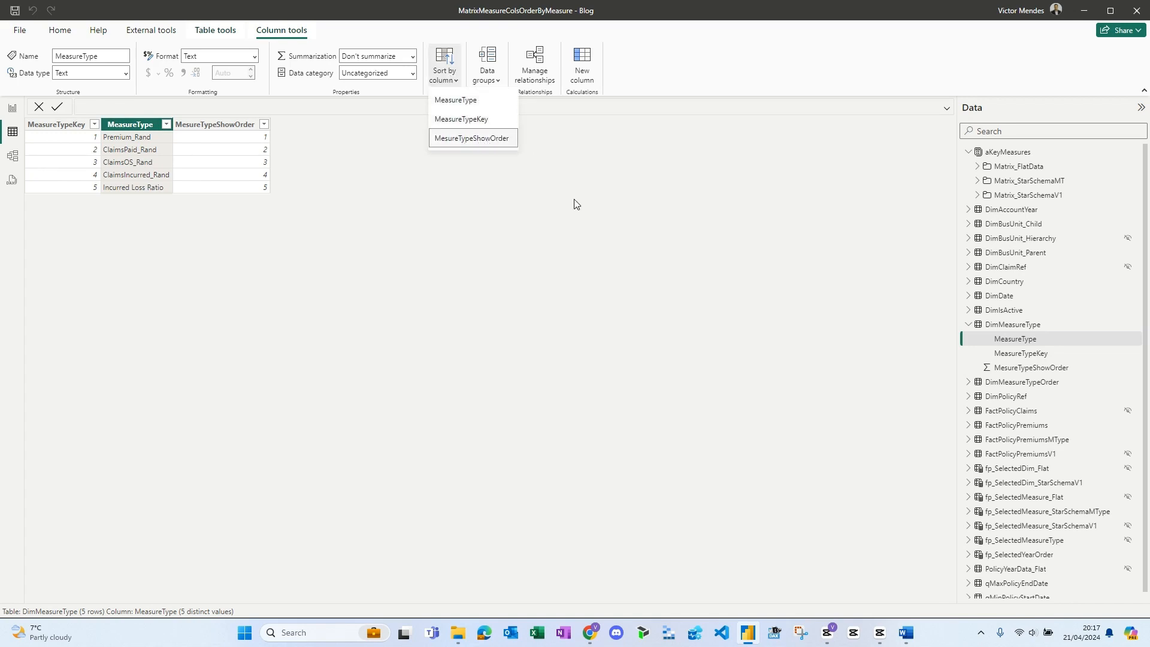
click(1018, 383)
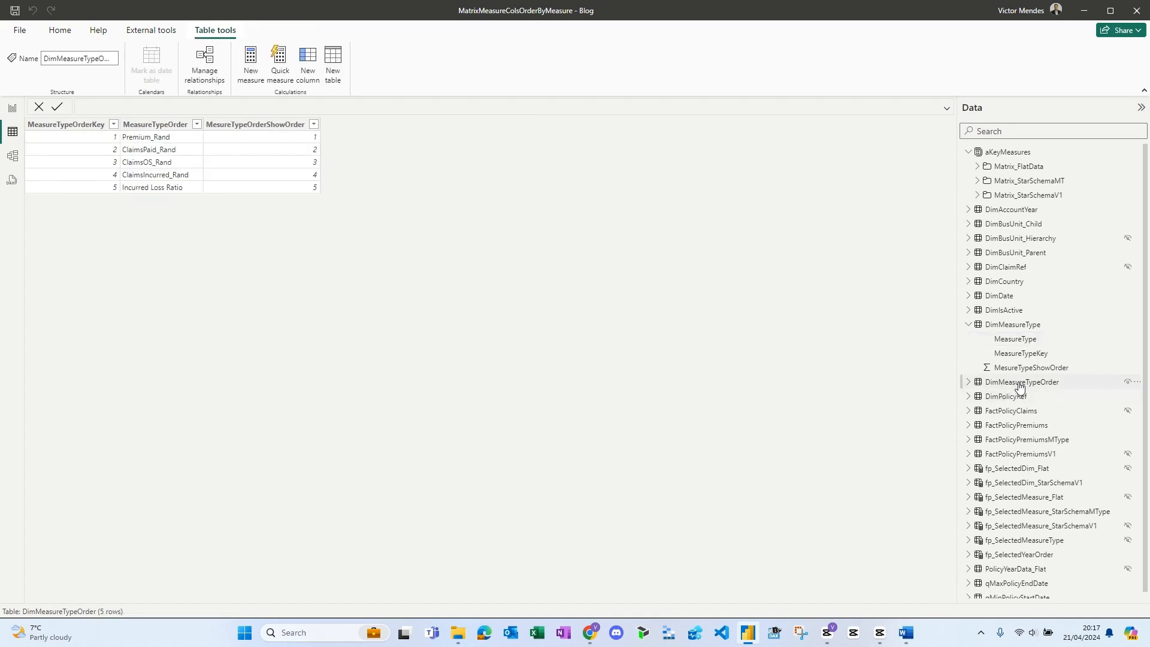
click(174, 124)
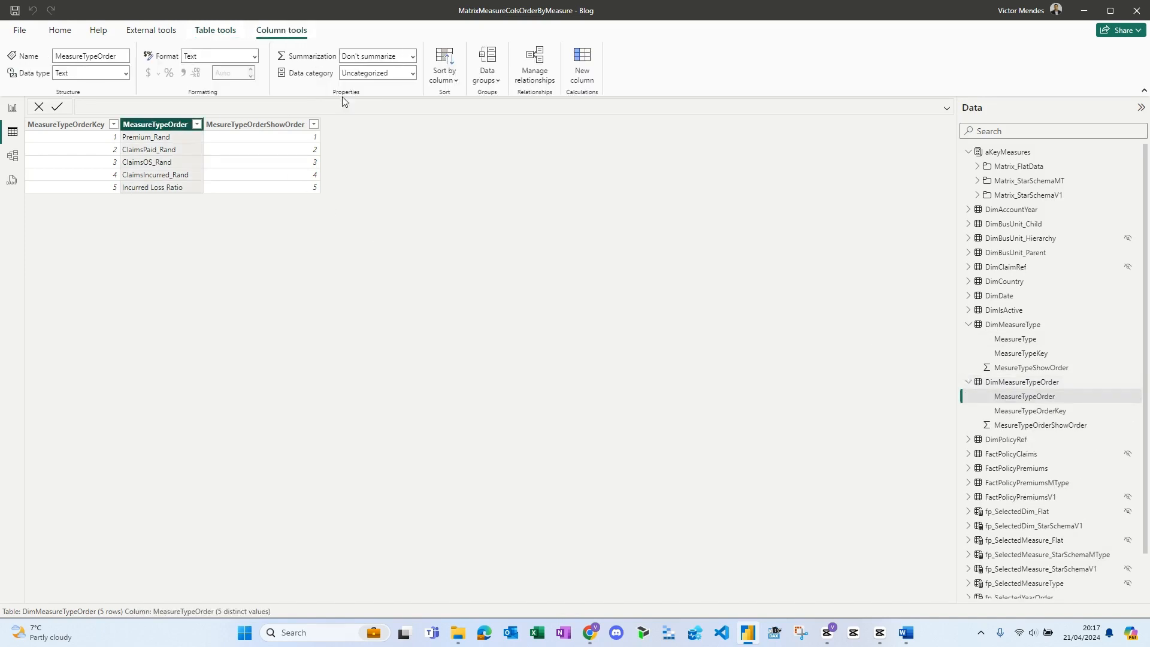
click(445, 80)
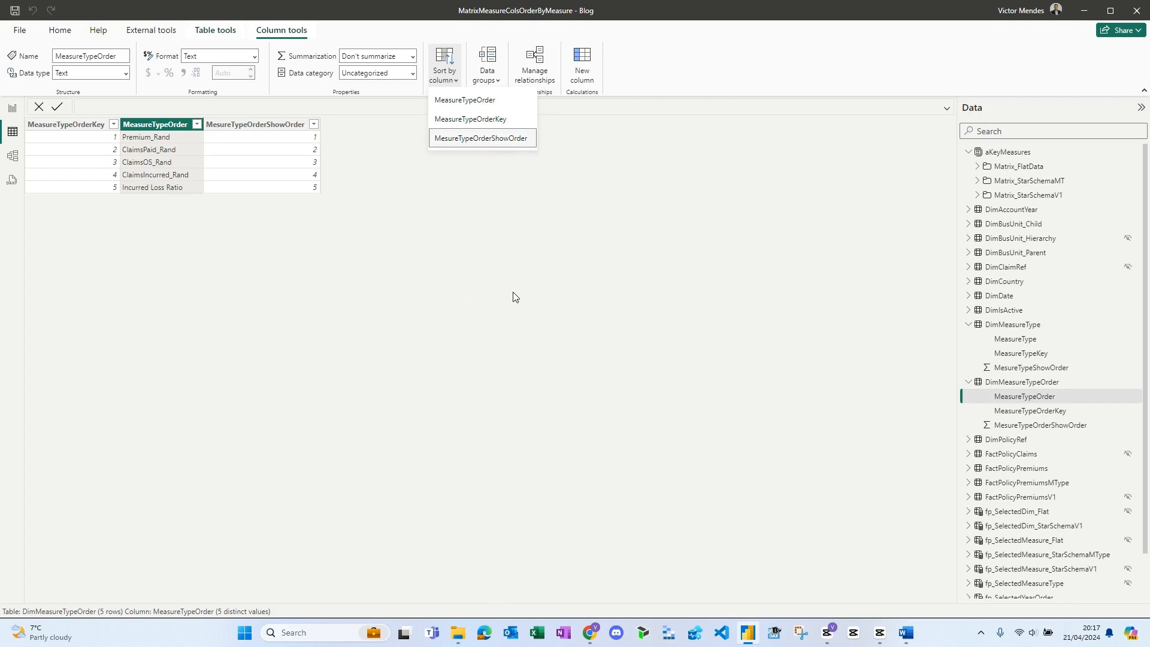
- Inspect the model relationship between FactPolicyPremiumsMType and DimMeasureType on MeasureTypeKey, including its cardinality and cross-filter direction
click(13, 159)
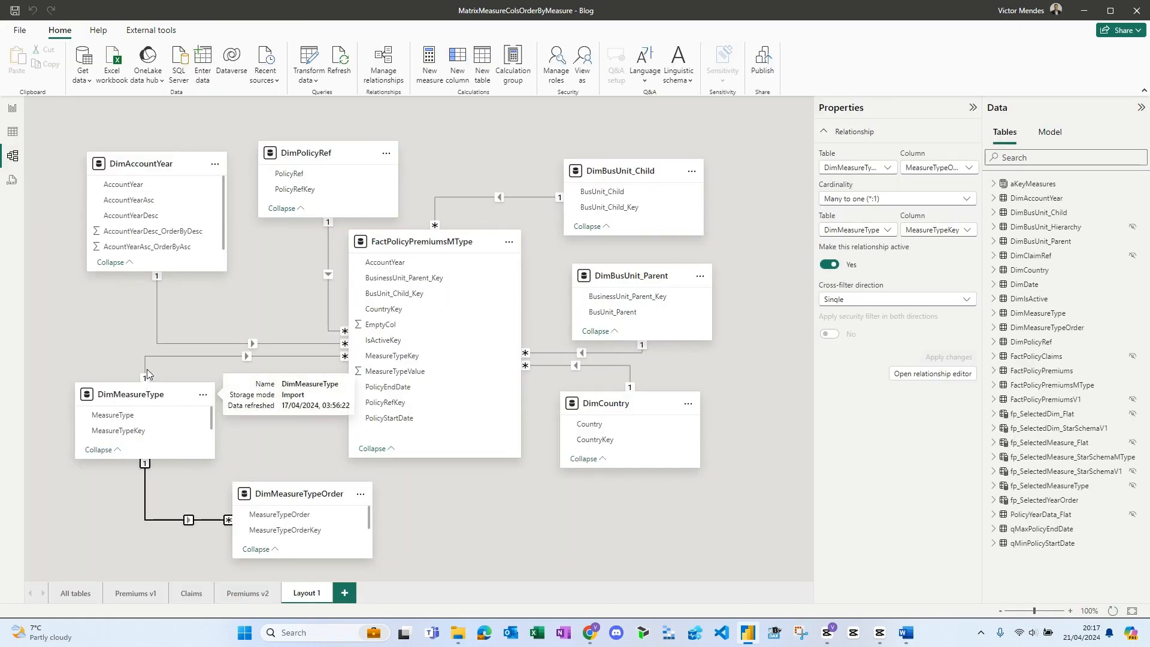
double_click(247, 357)
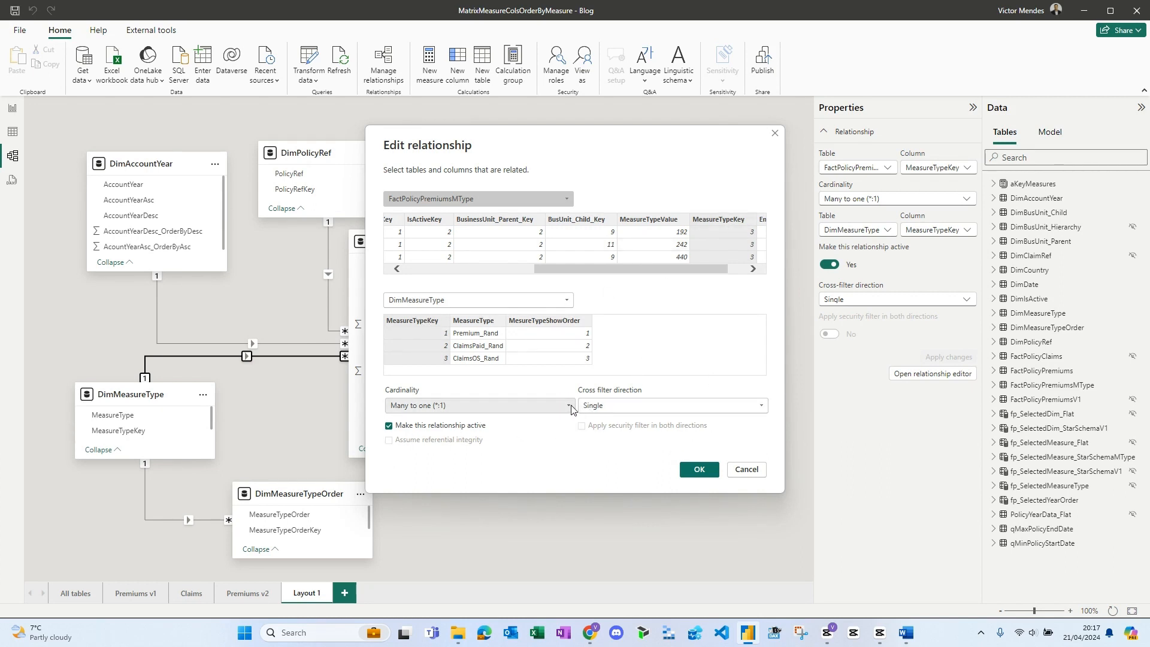
click(747, 470)
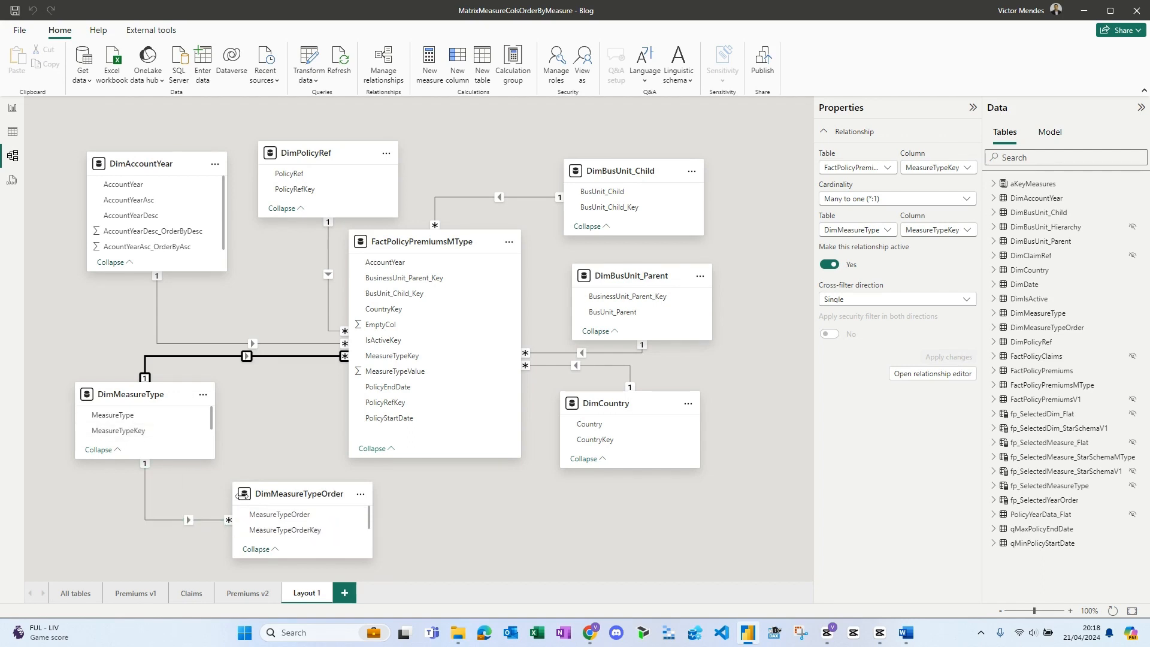
- Try Both as cross-filter direction and one-to-one cardinality on the DimMeasureTypeOrder to DimMeasureType relationship, and discard the edits
click(189, 521)
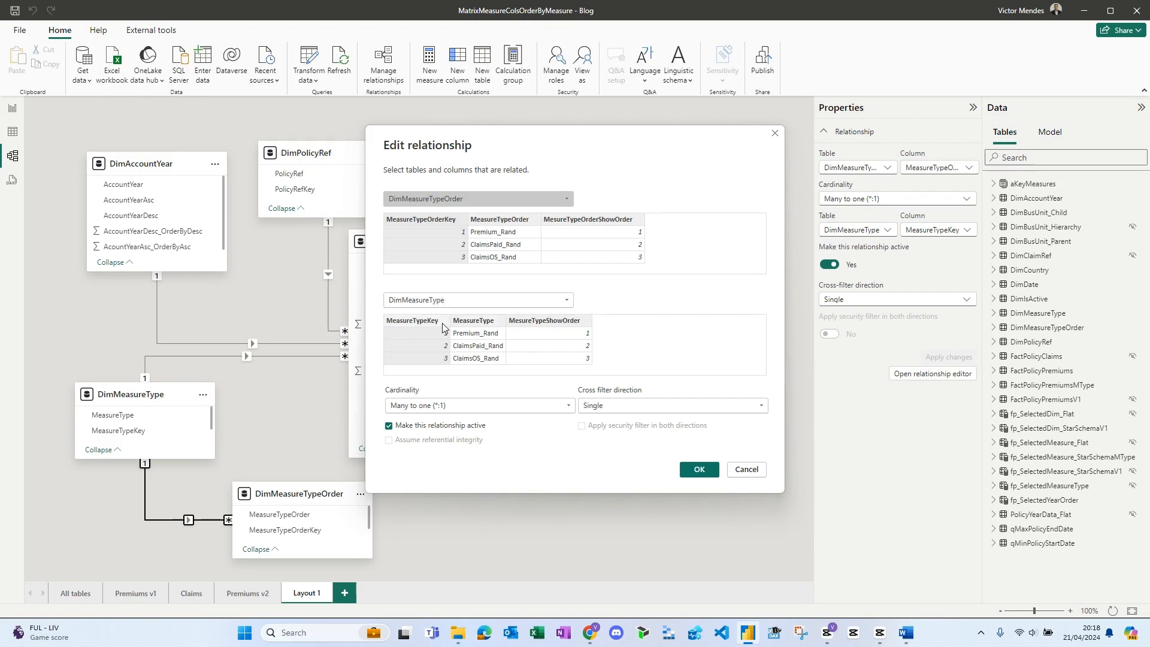
click(610, 406)
click(611, 435)
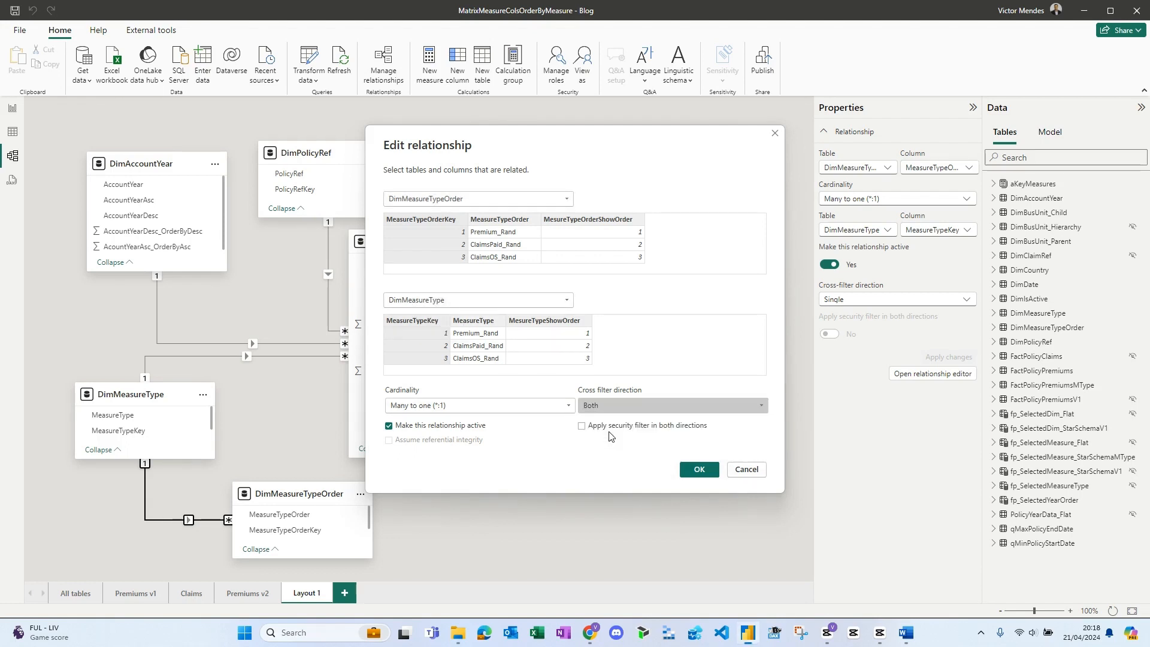
click(439, 410)
click(448, 432)
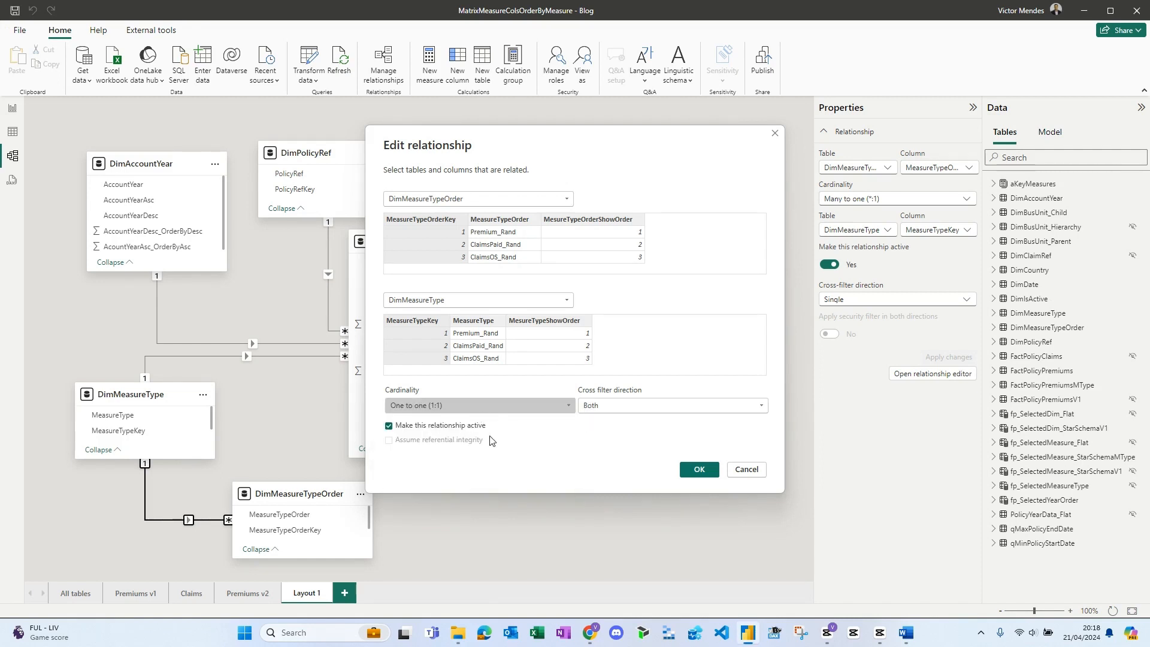
click(459, 407)
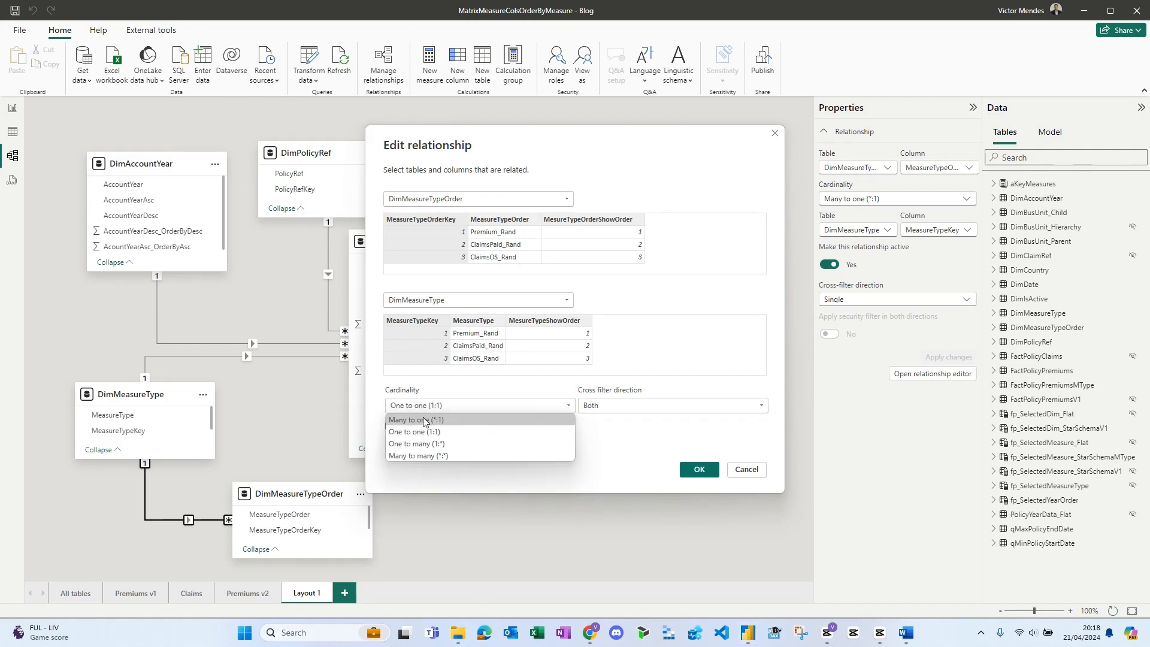
click(424, 420)
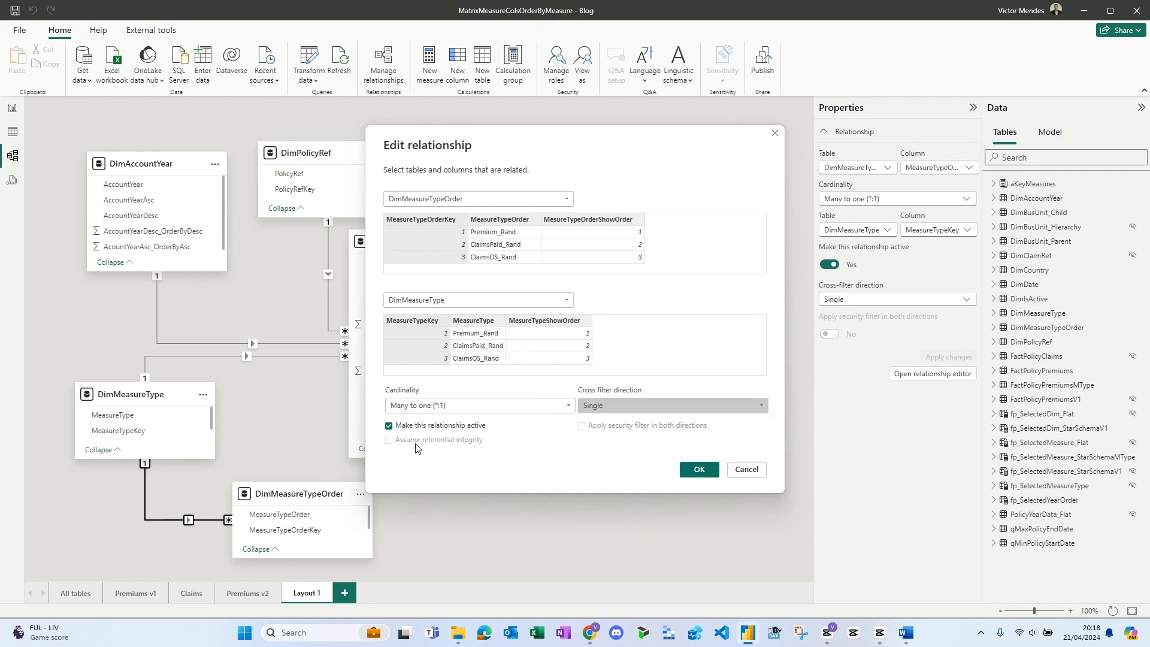
click(747, 470)
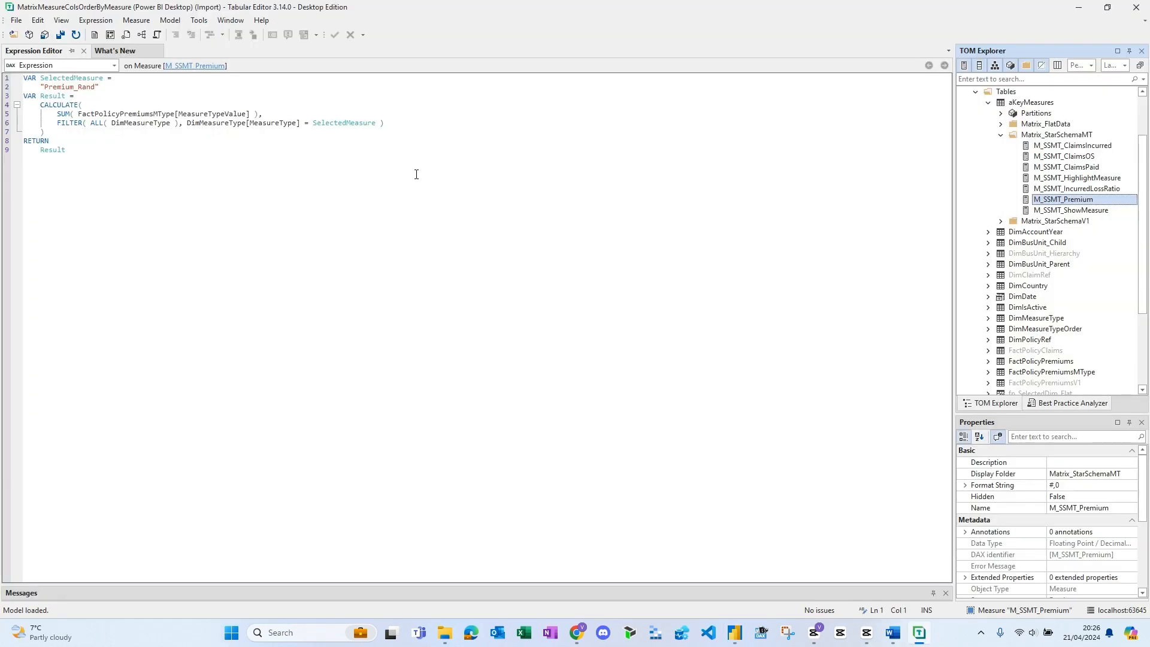
- In Tabular Editor, reformat the M_SSMT_Premium measure's DAX expression with short lines and review its SelectedMeasure variable
click(205, 95)
click(224, 35)
click(231, 66)
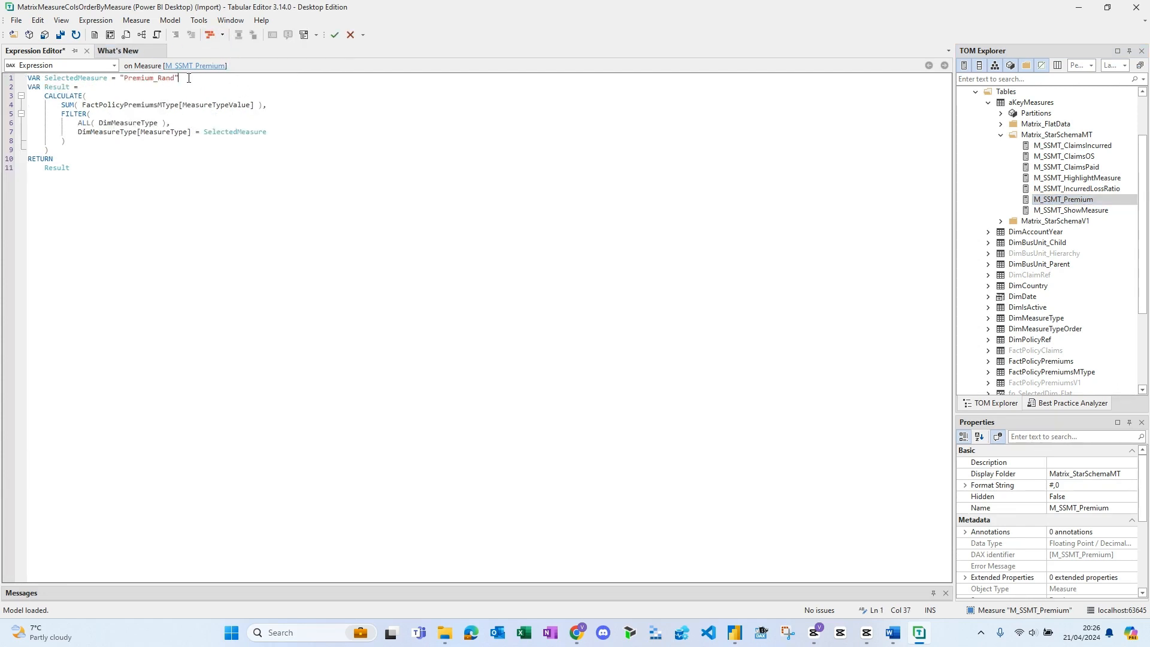
drag(189, 78, 19, 77)
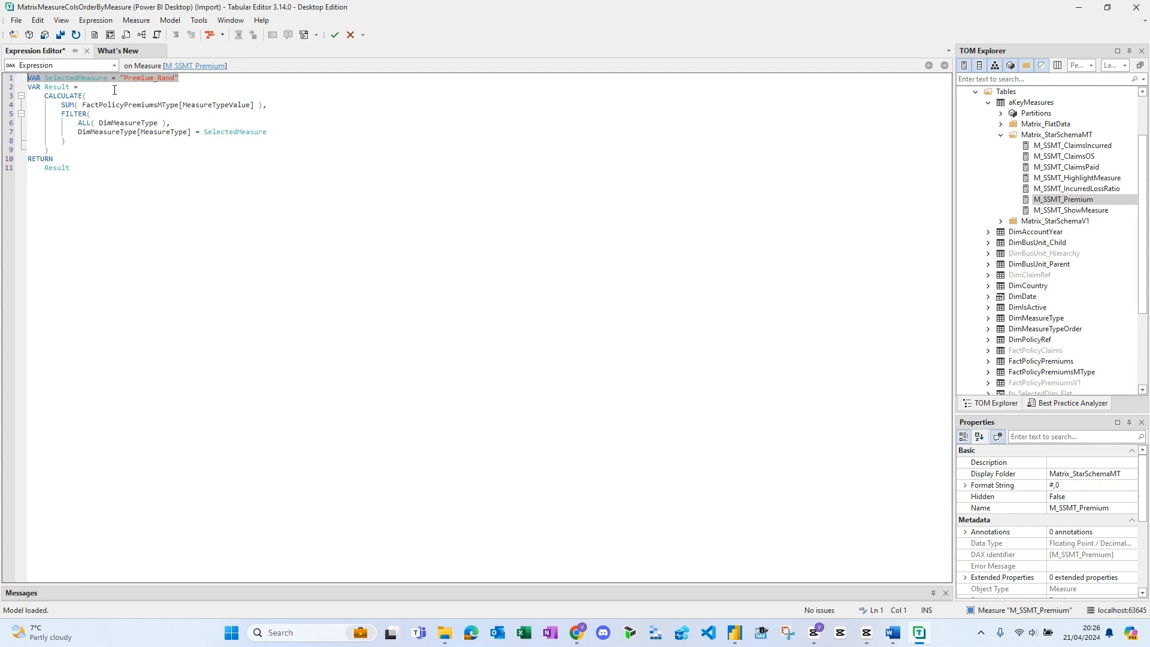
click(168, 176)
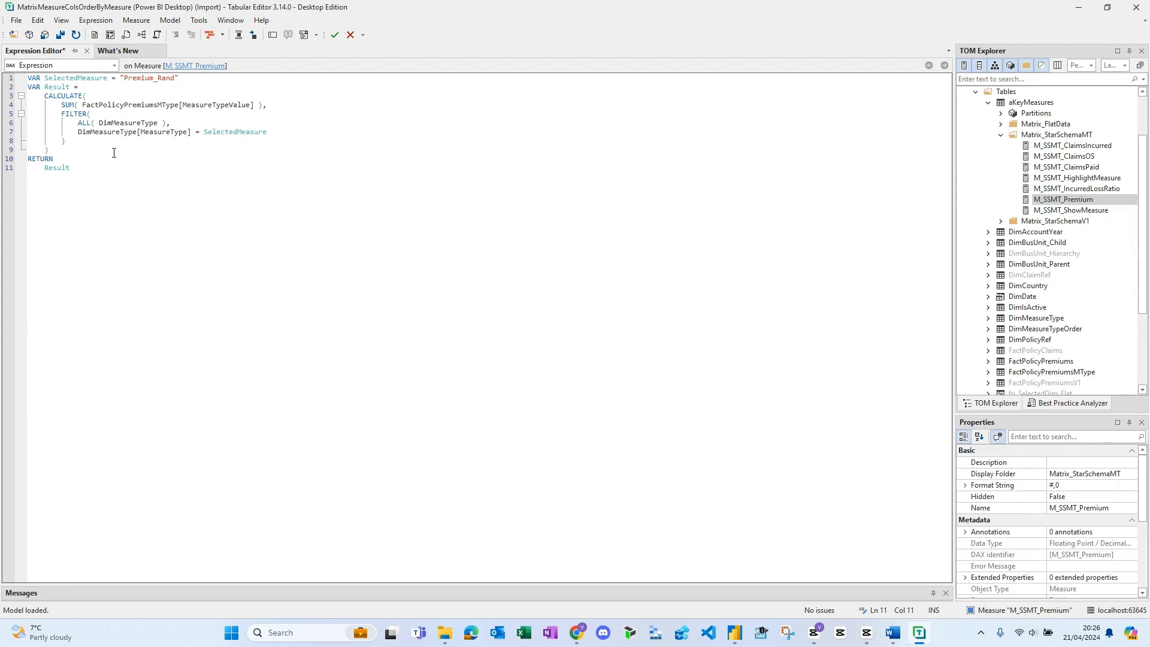
key(alt+Tab)
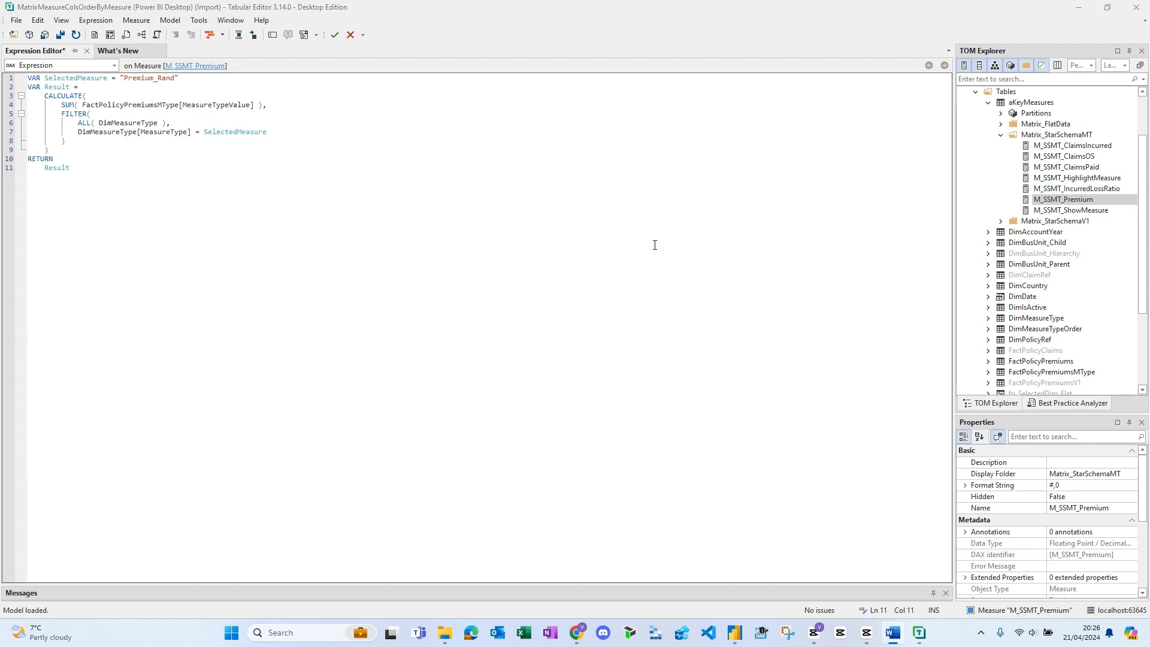
- Reformat the M_SSMT_ClaimsPaid measure's DAX expression with short lines
click(1078, 168)
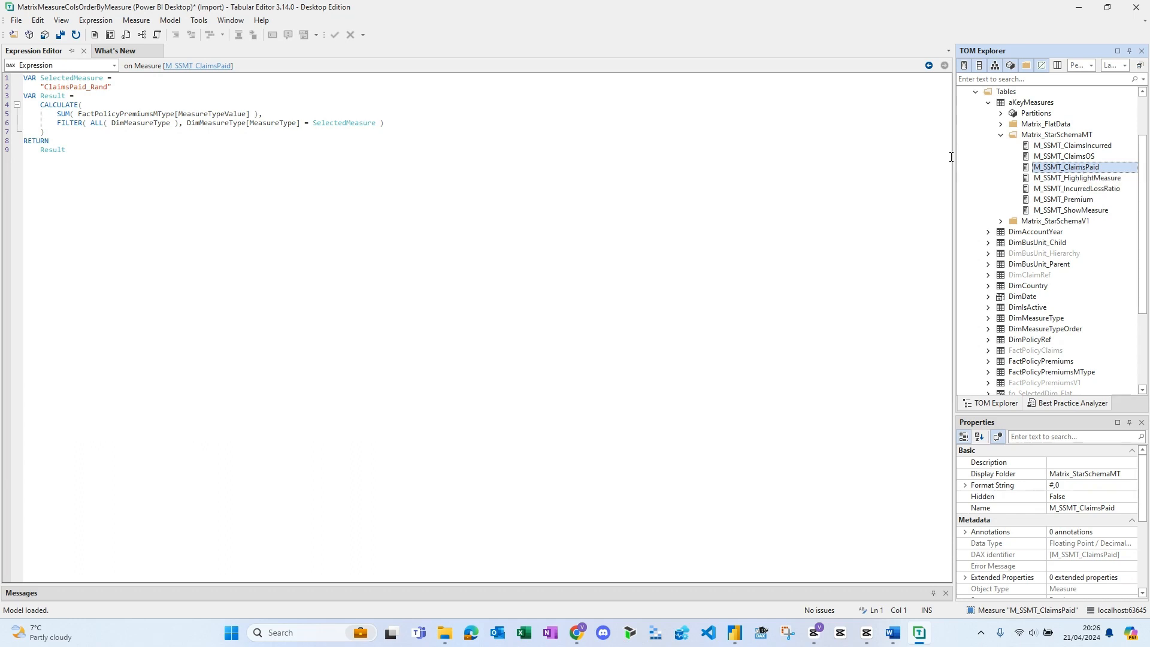
click(336, 105)
click(222, 34)
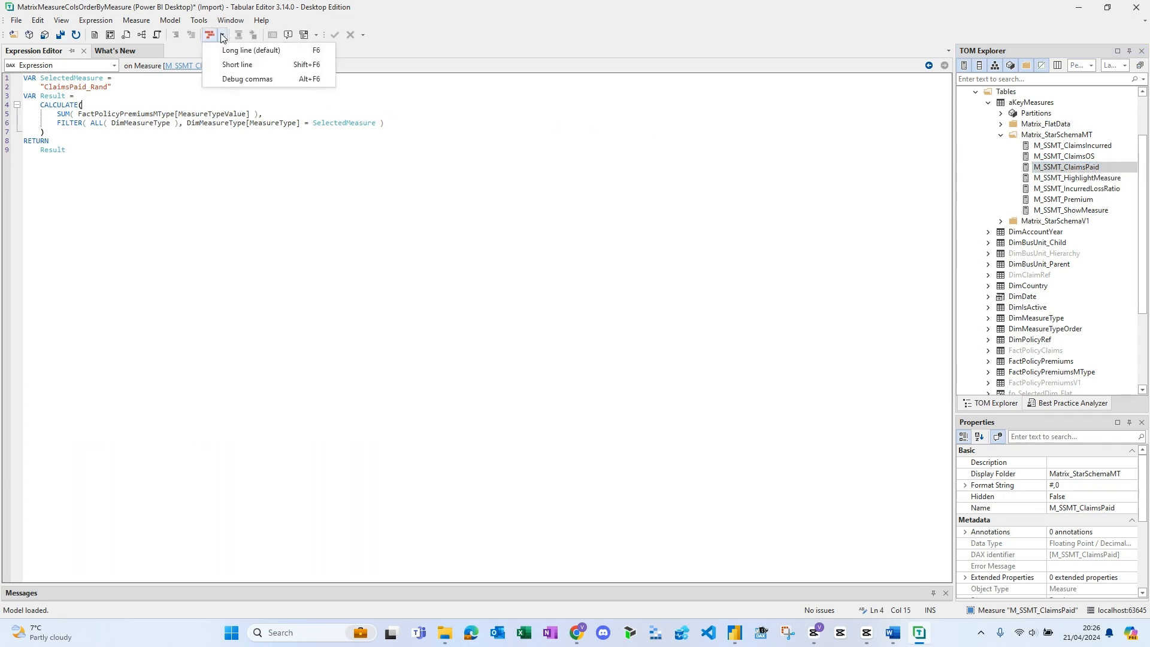
click(239, 64)
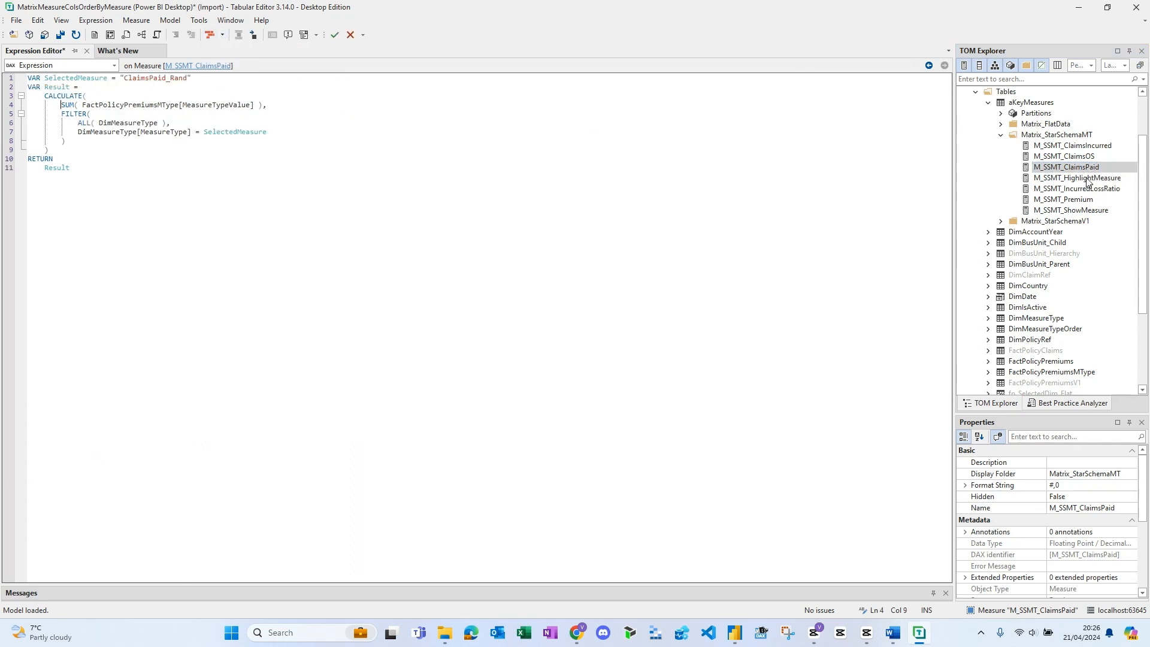
- Reformat the M_SSMT_ClaimsOS measure's DAX expression with short lines
click(1080, 157)
click(236, 91)
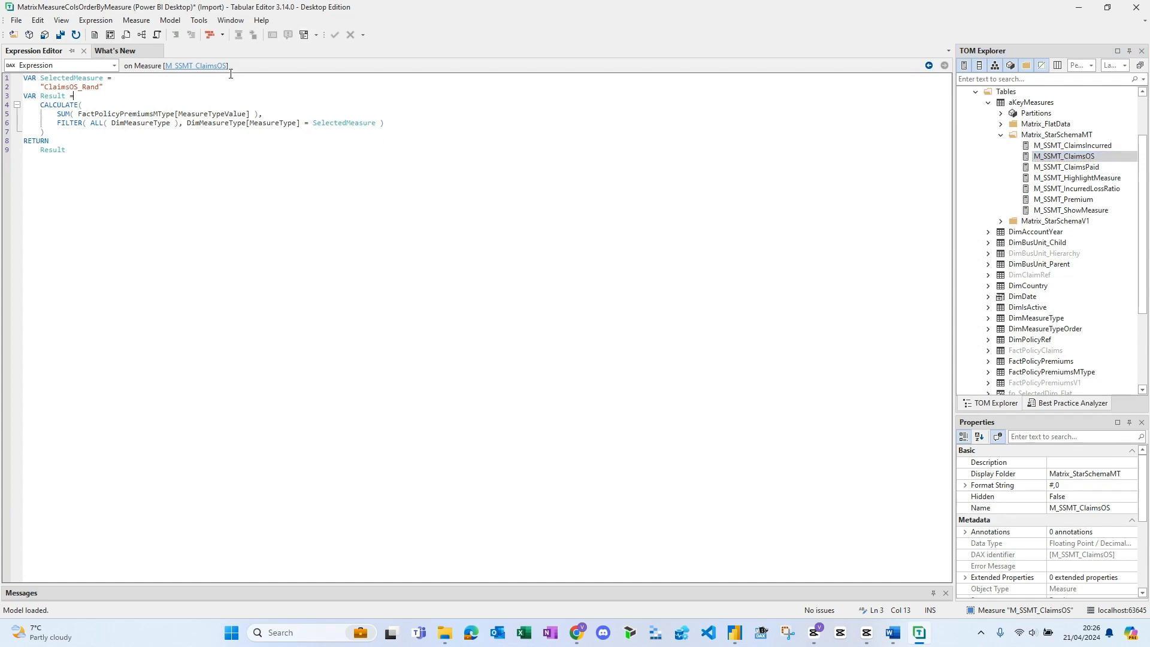
click(222, 35)
click(239, 64)
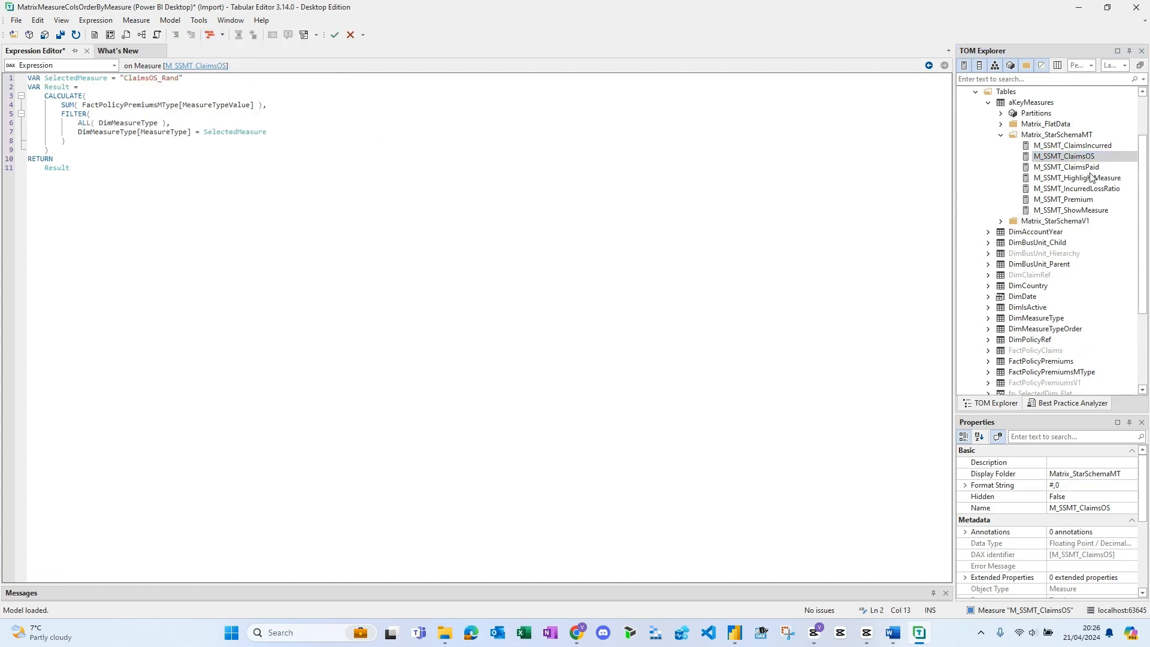
- Reformat the M_SSMT_ClaimsIncurred measure's DAX expression with short lines
click(1085, 149)
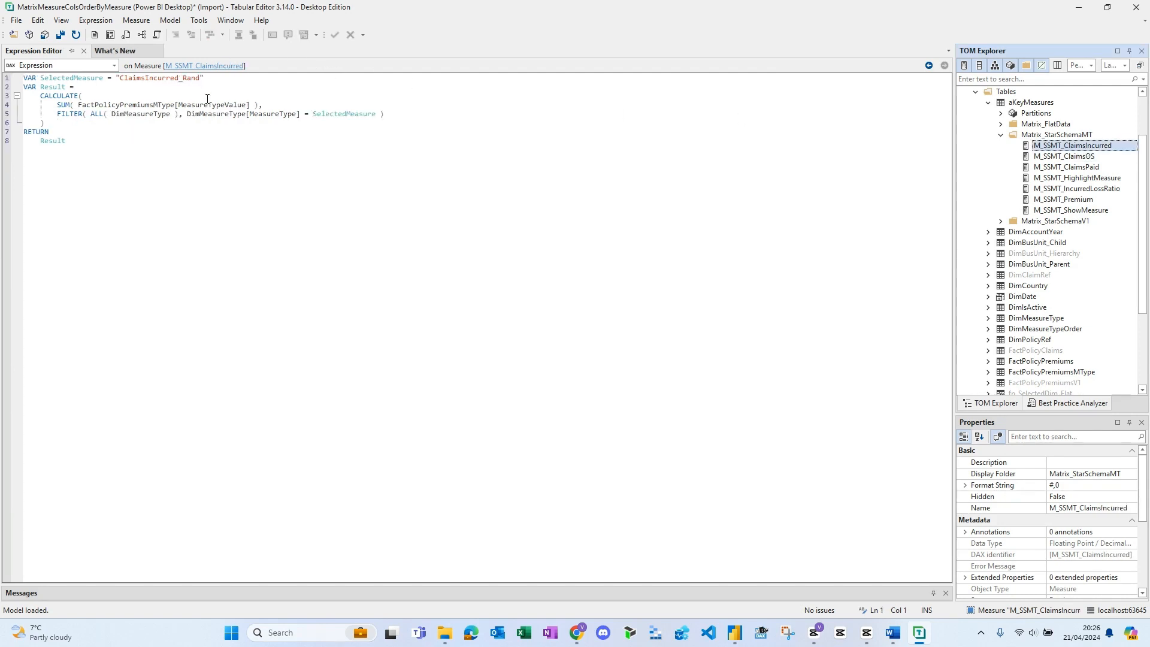
click(335, 78)
click(222, 34)
click(228, 65)
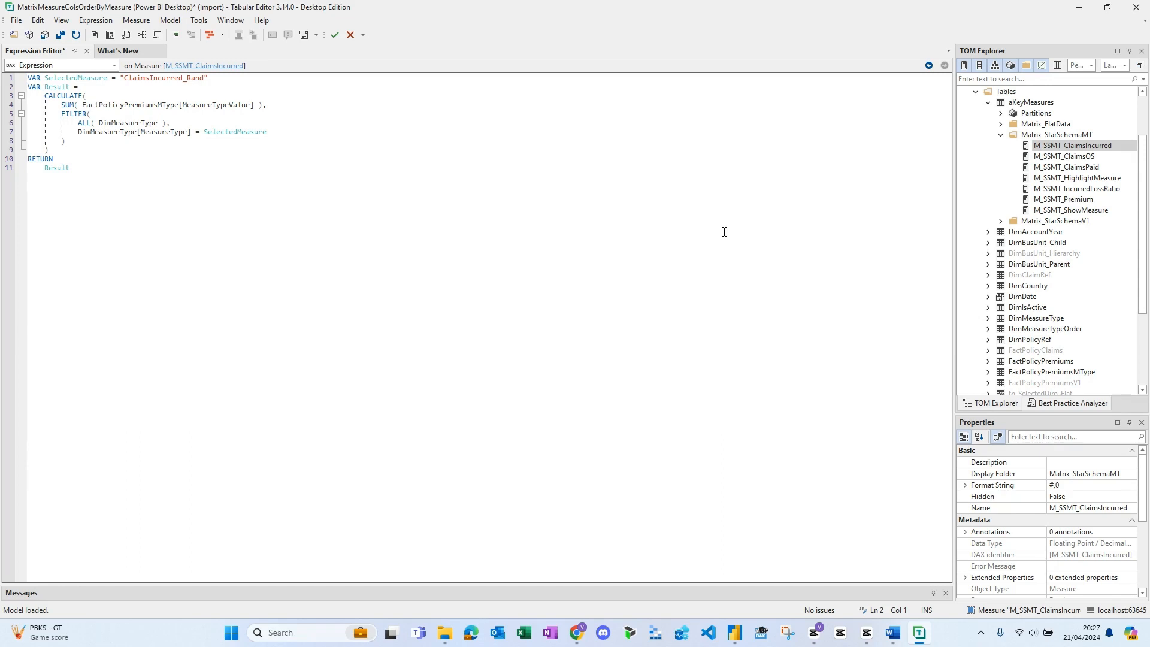
- Review the DAX of M_SSMT_IncurredLossRatio, M_SSMT_ShowMeasure with its SELECTEDVALUE variables, and M_SSMT_HighlightMeasure
click(1078, 189)
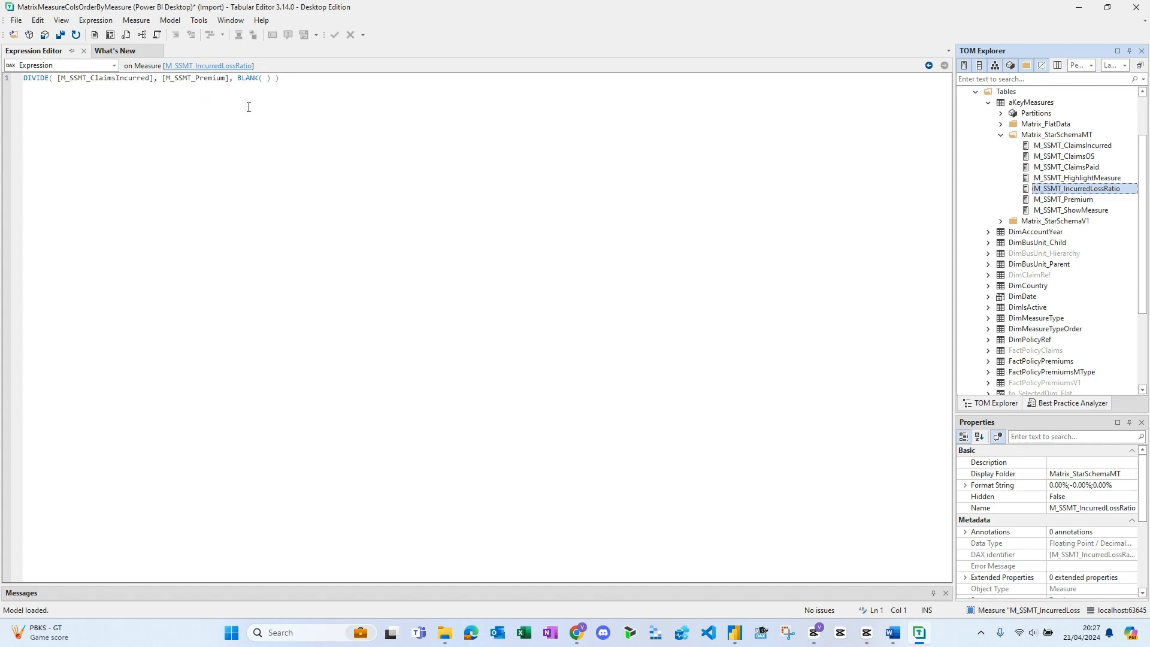
click(1070, 210)
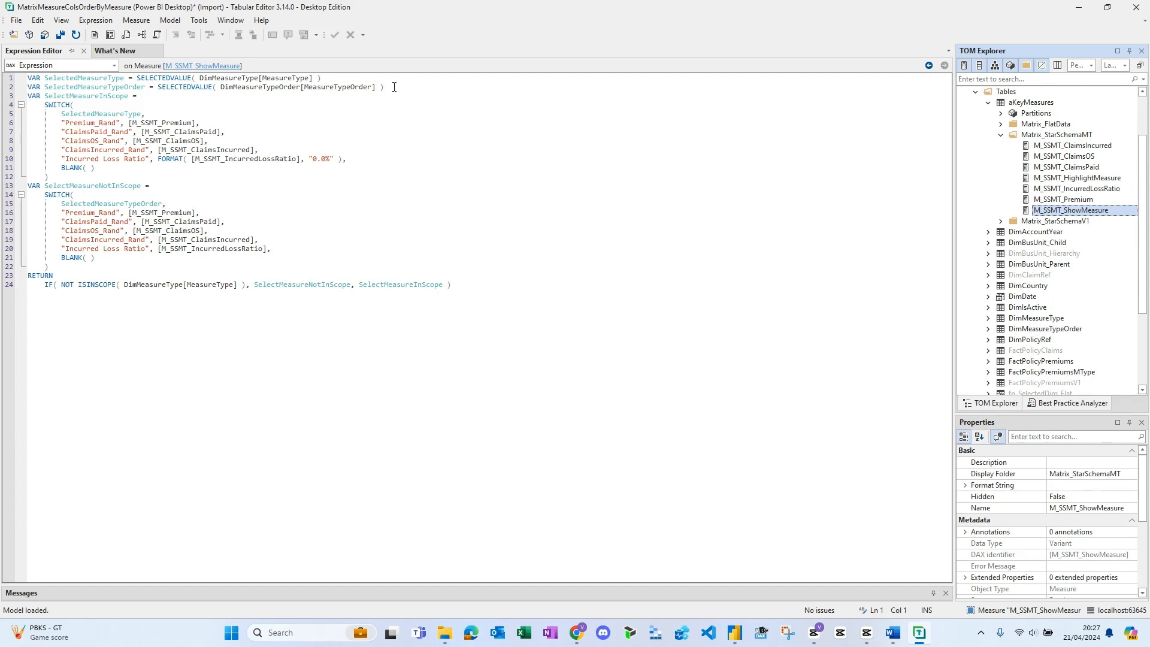
drag(394, 87, 24, 81)
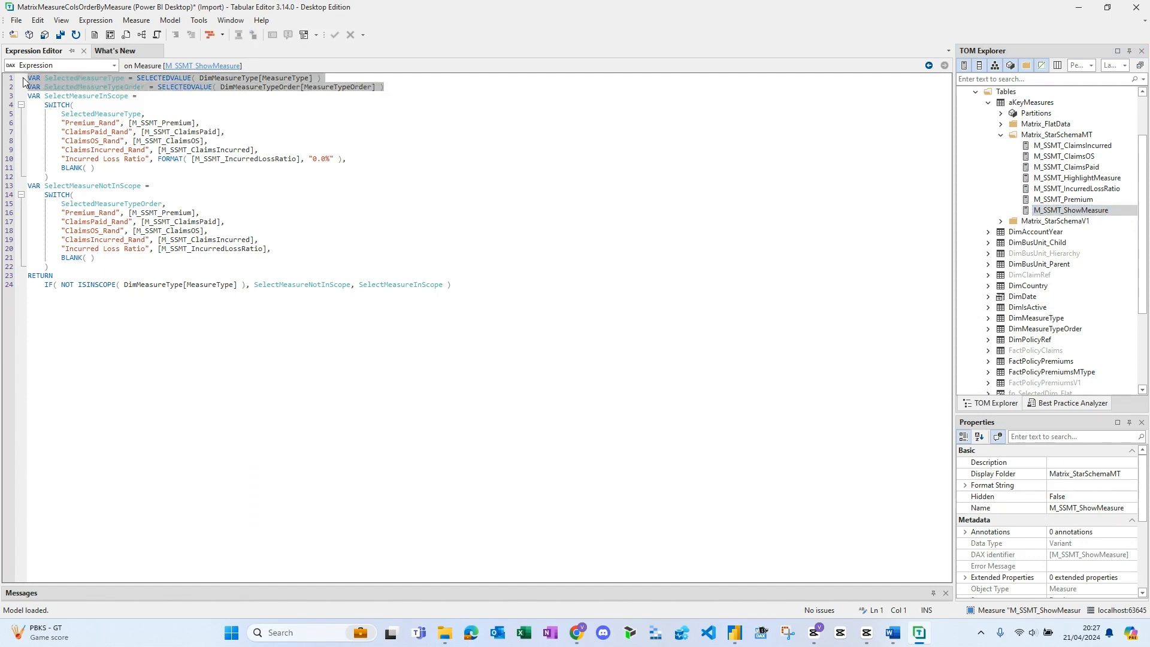
click(250, 98)
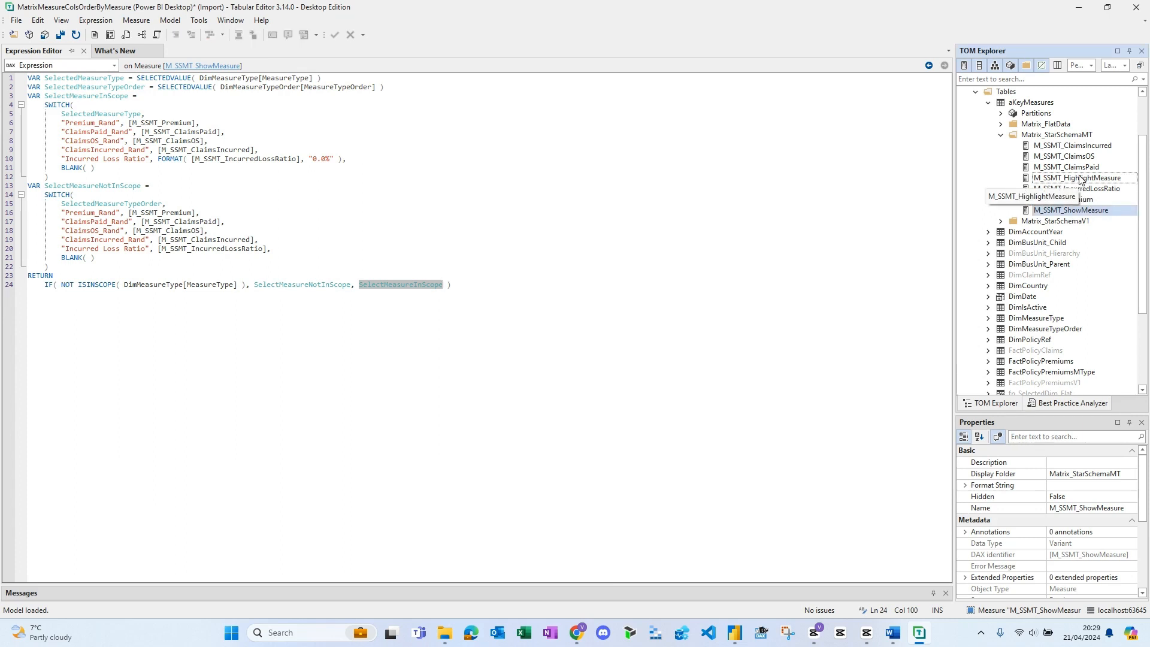
click(1078, 178)
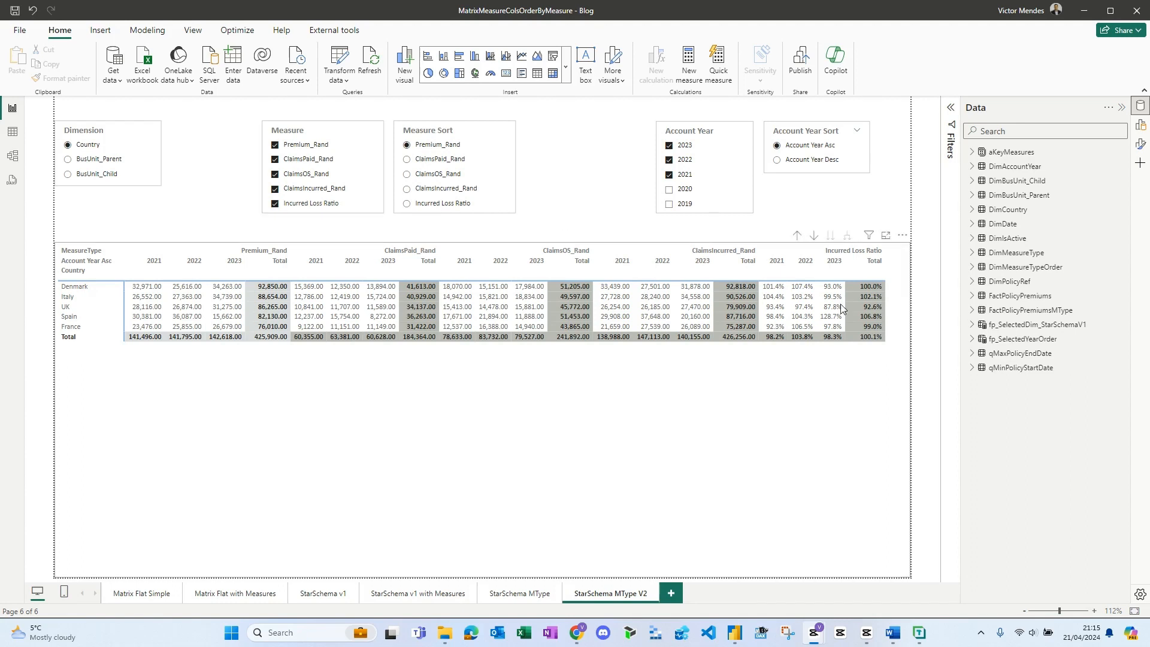
- In Power BI Desktop, review the fp_SelectedDim_StarSchemaV1 field parameter's definition and its Country, BusUnit_Parent and BusUnit_Child entries
click(1020, 324)
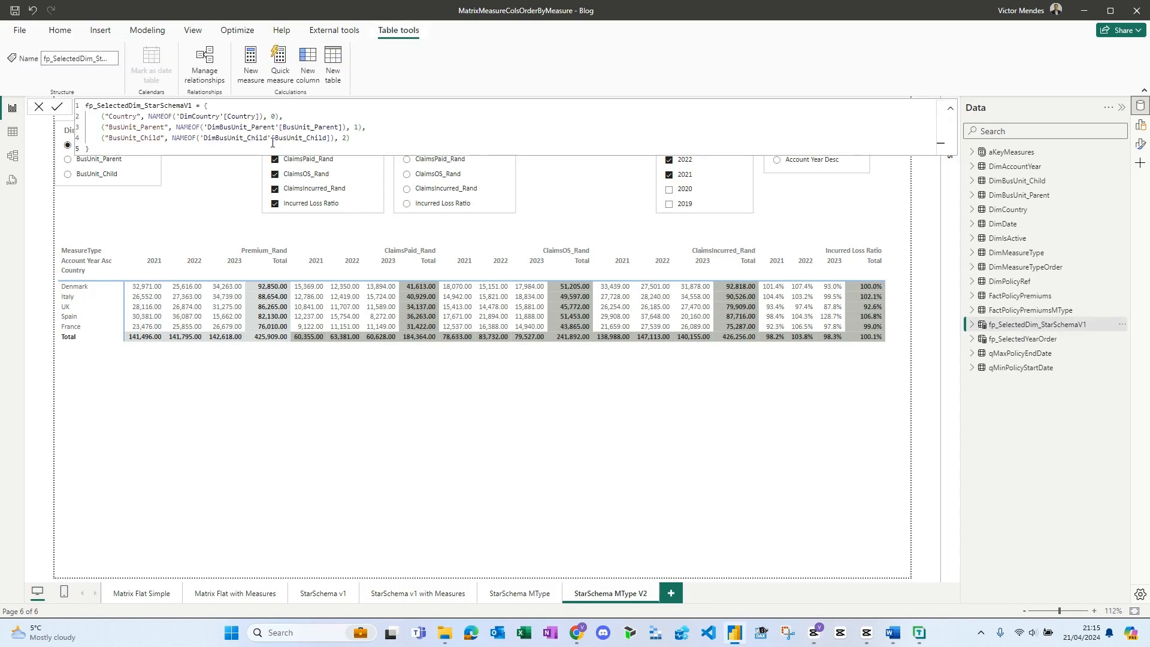
double_click(123, 117)
double_click(131, 128)
double_click(135, 138)
- In the fp_SelectedYearOrder field parameter, point the Account Year Asc entry to DimAccountYear[AccountYearAsc] and commit the formula
click(1011, 340)
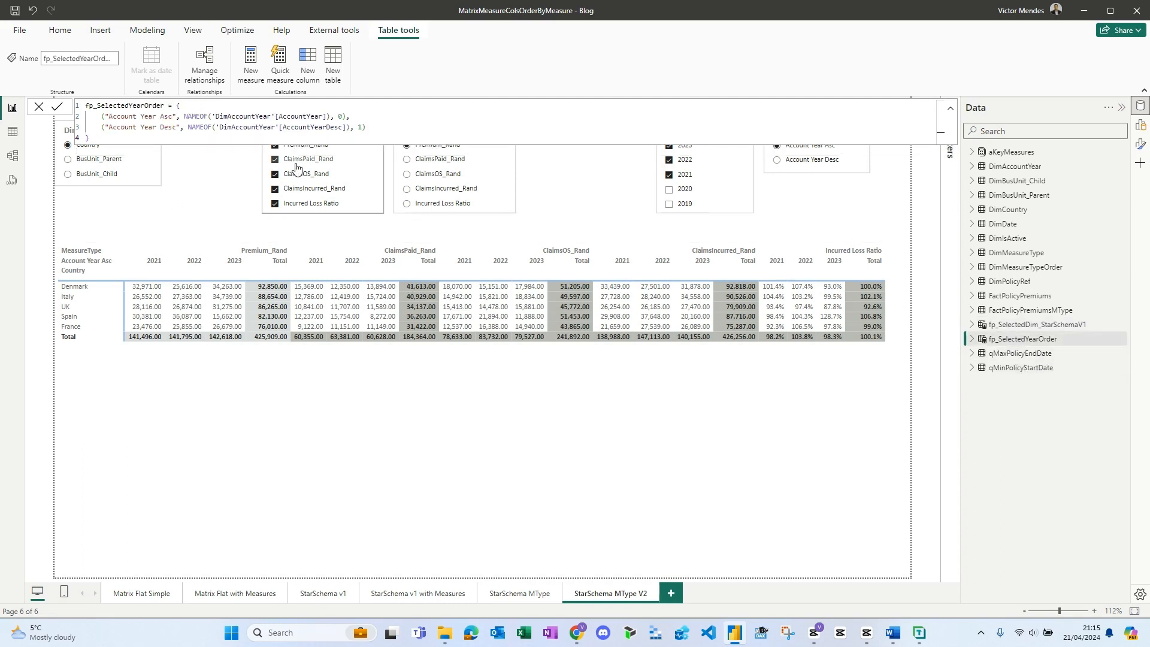
double_click(122, 117)
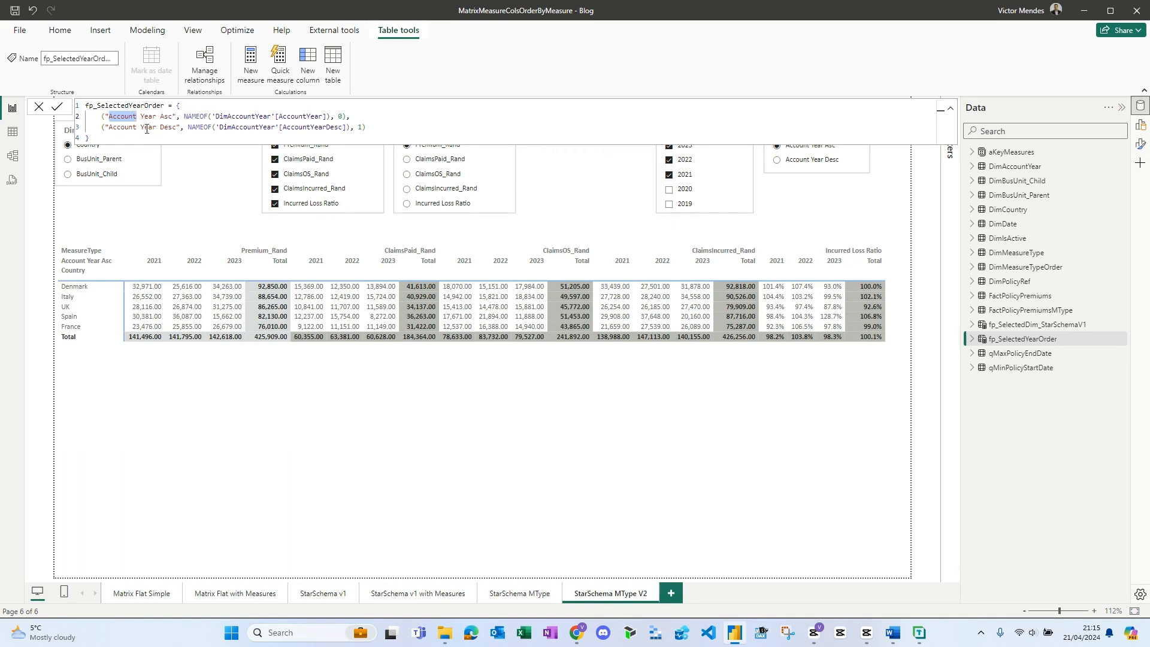
double_click(323, 116)
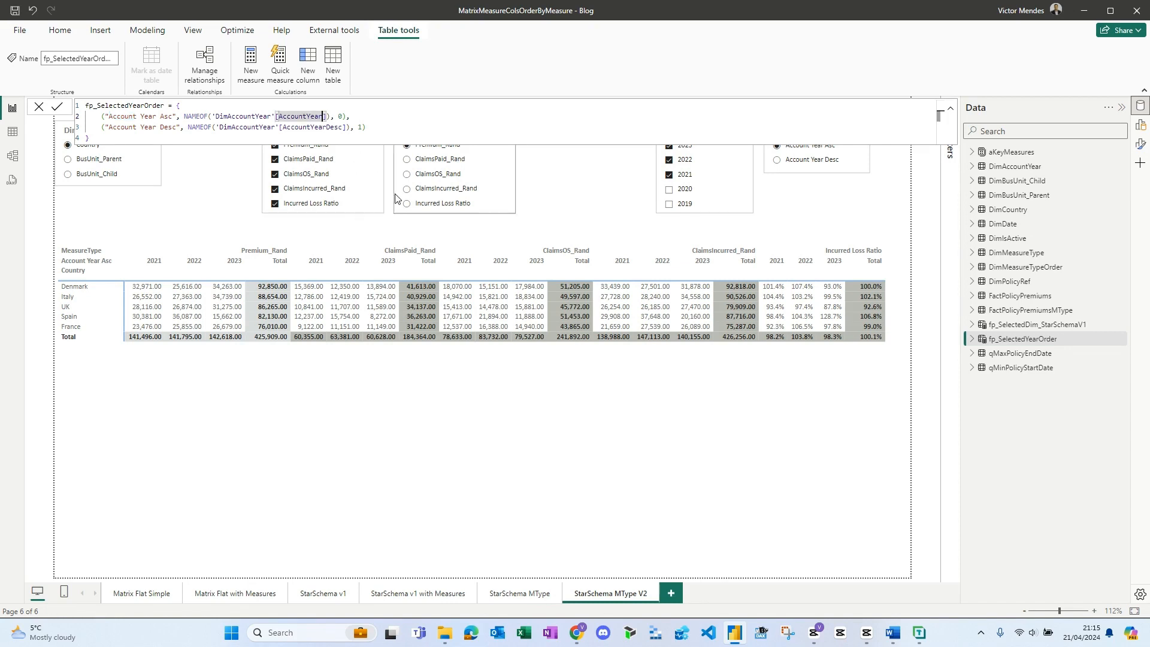
text(a)
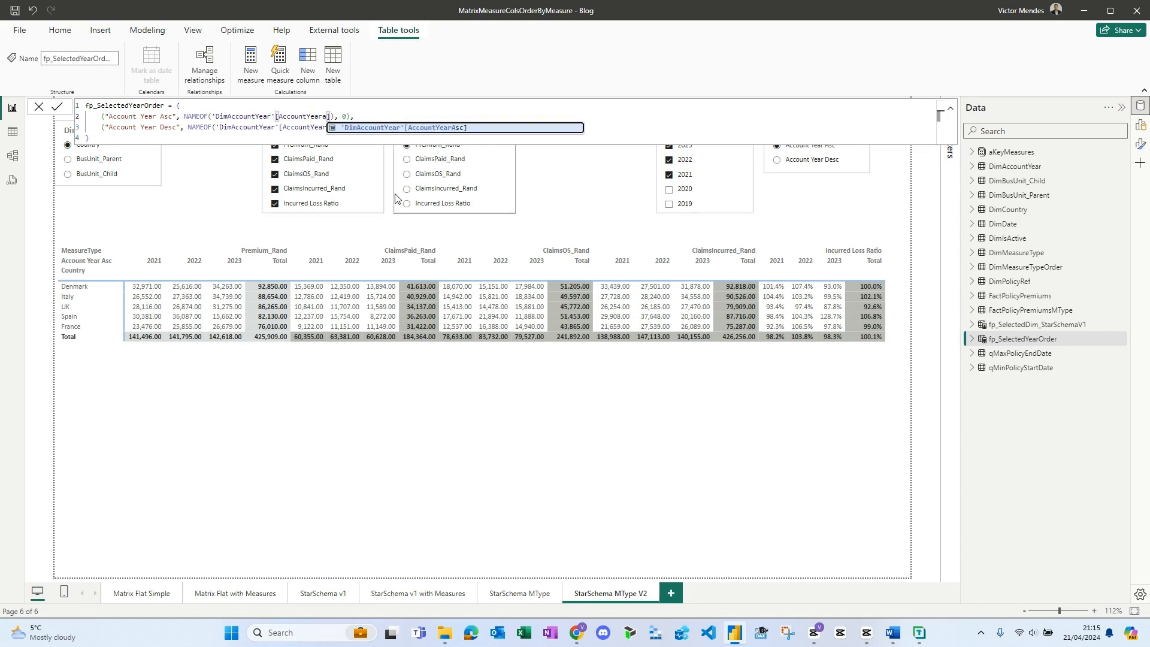
key(Tab)
key(Return)
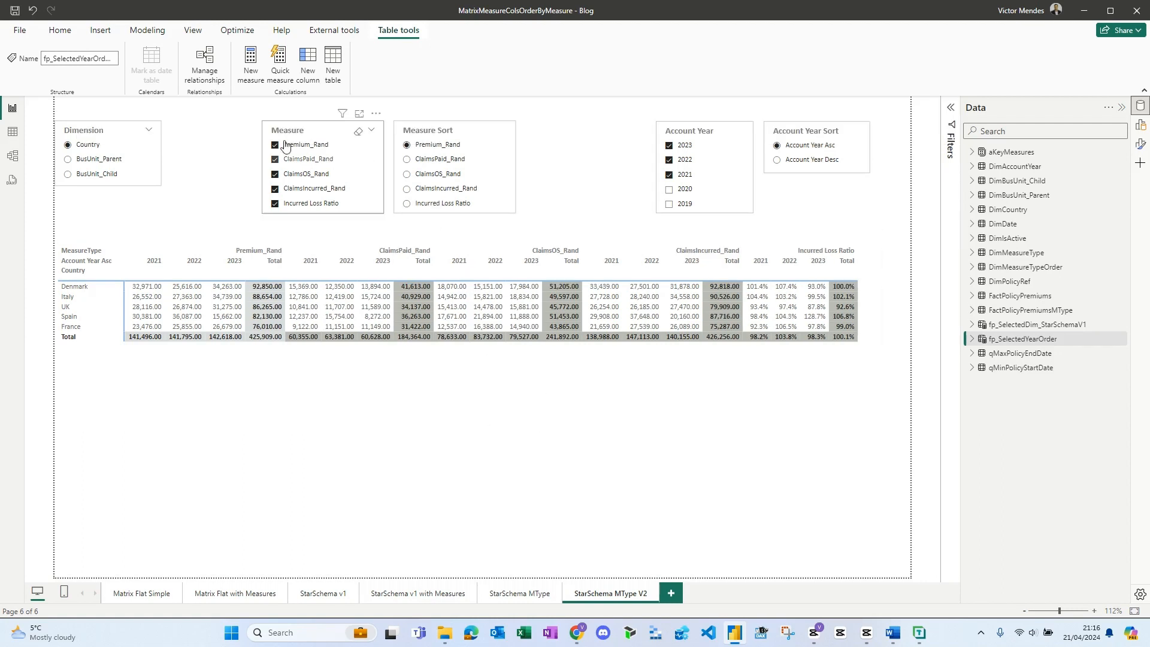
- Set up a new fields parameter containing Country, BusUnit_Parent and BusUnit_Child, and discard it without creating it
click(143, 37)
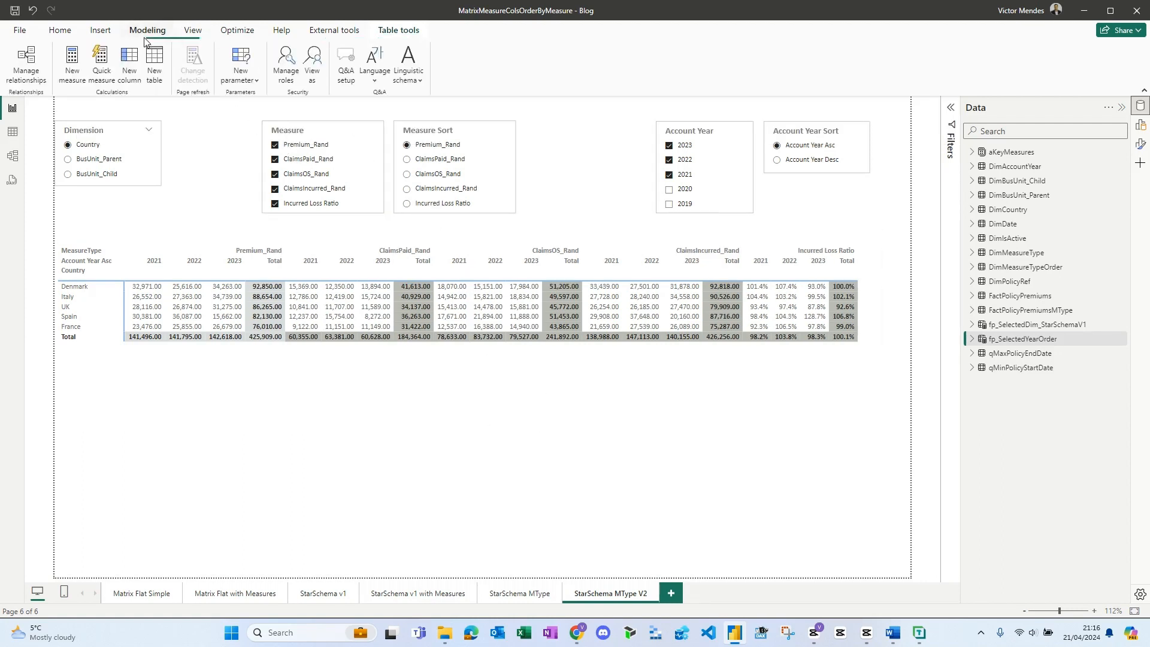
click(239, 81)
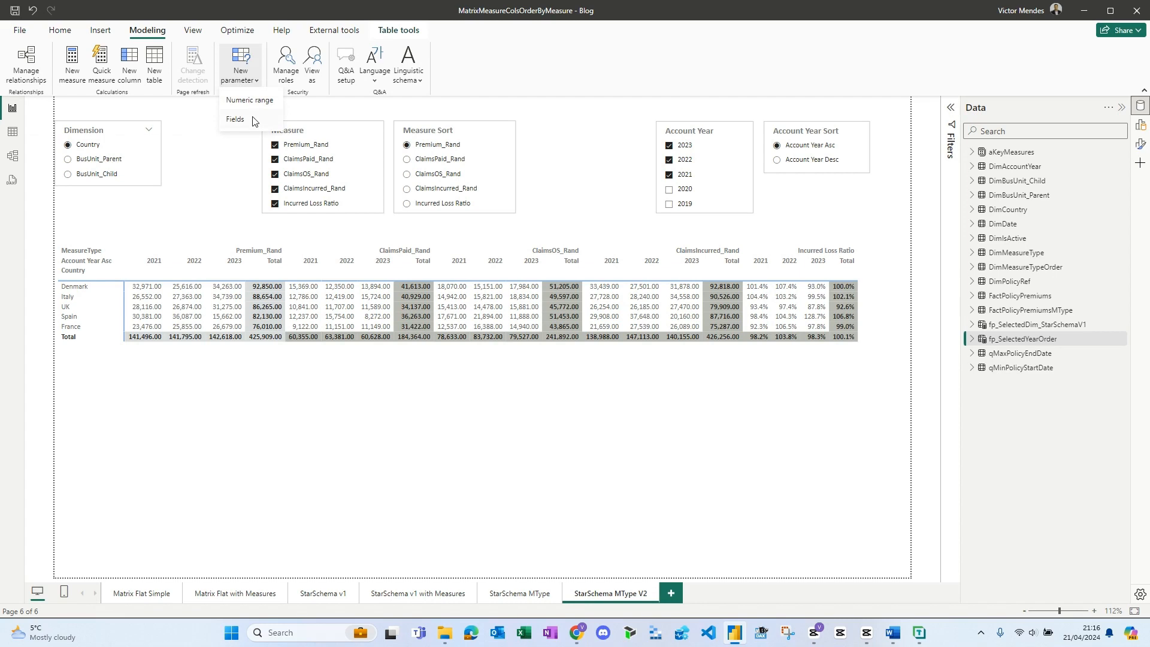
click(252, 121)
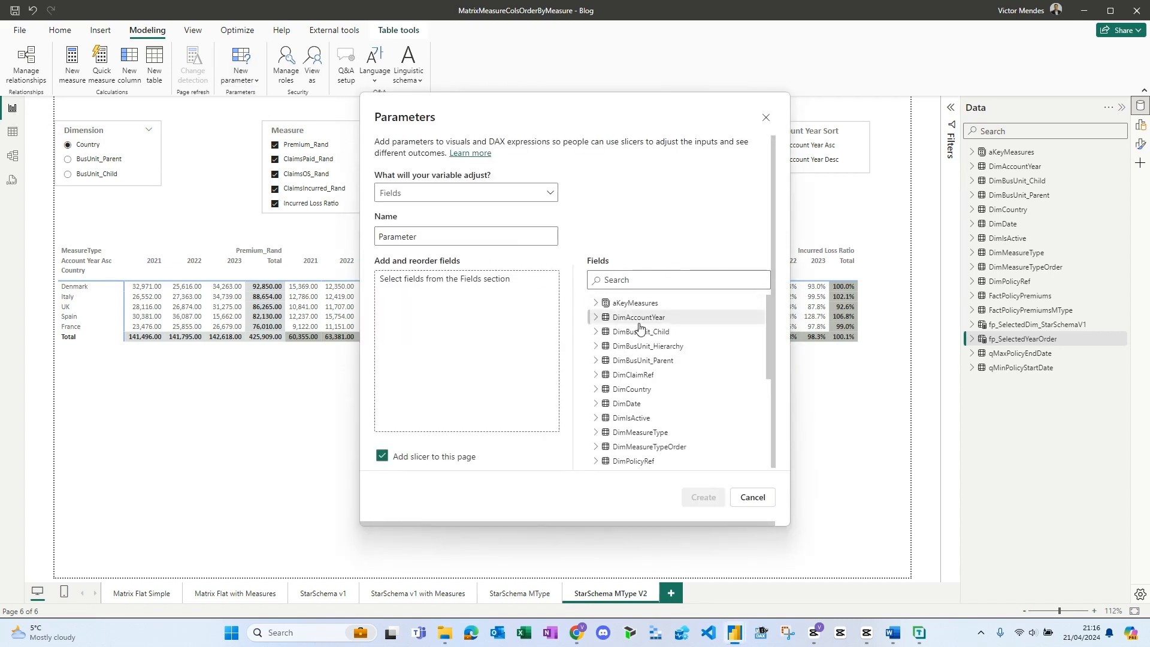
click(591, 391)
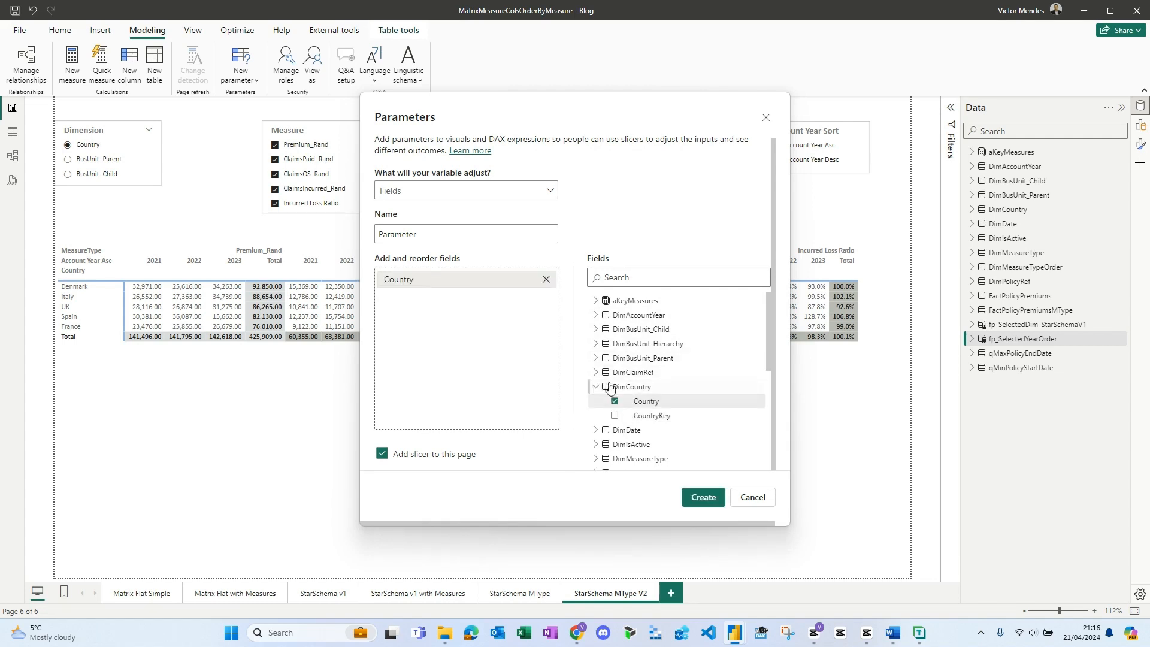
click(596, 358)
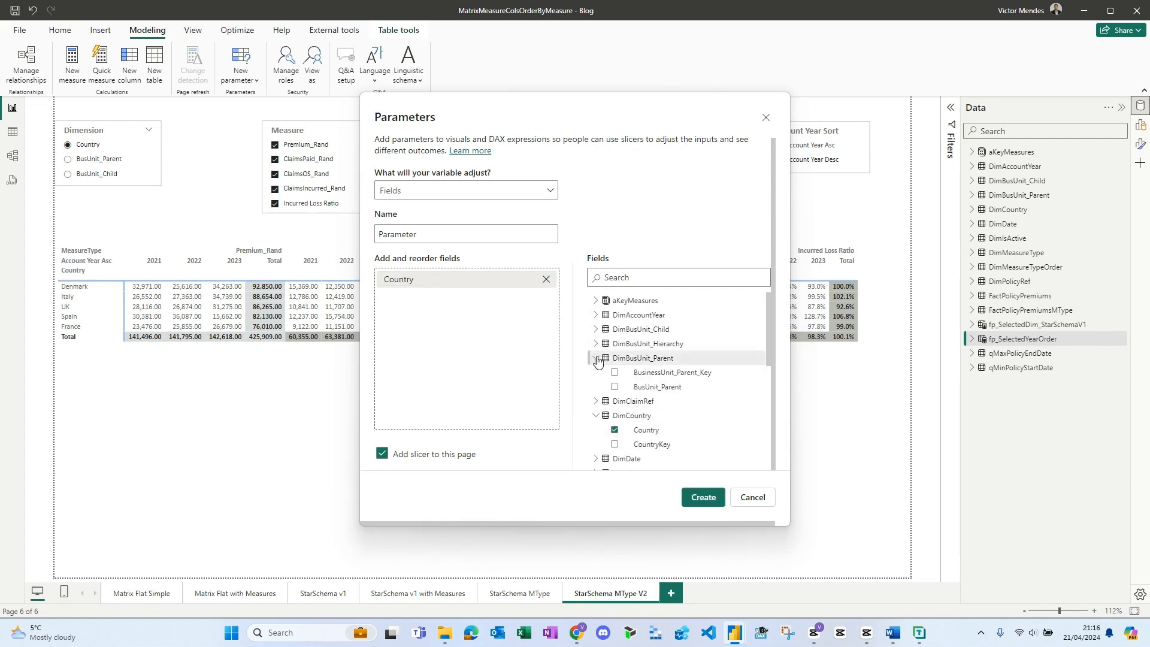
click(614, 388)
click(596, 329)
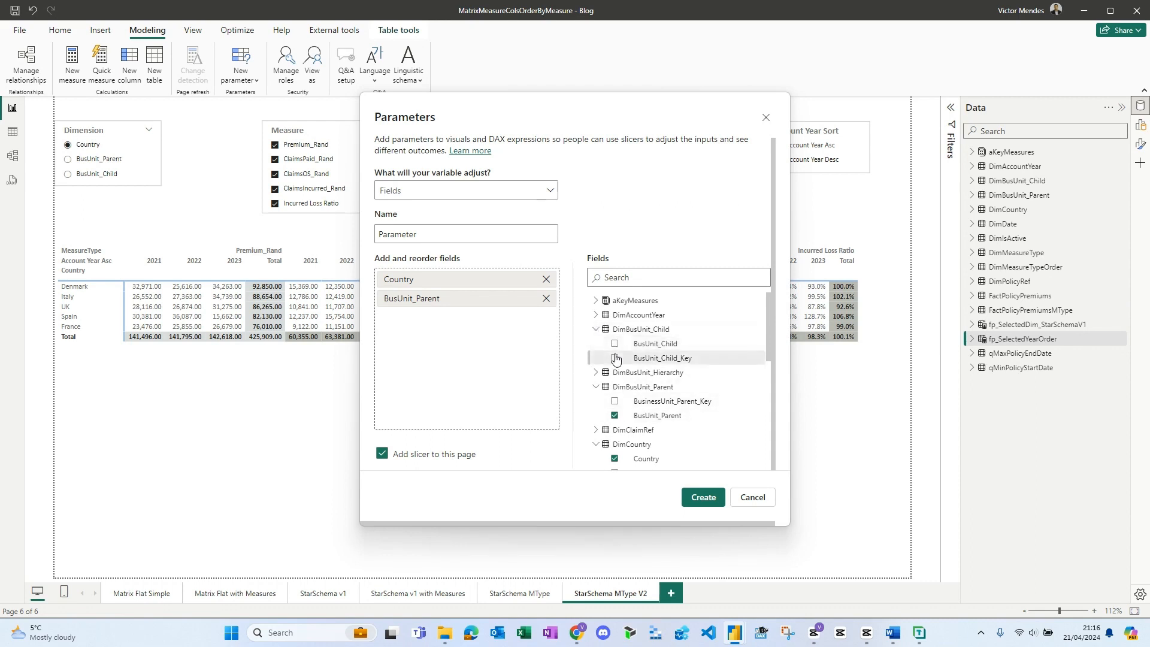
click(614, 343)
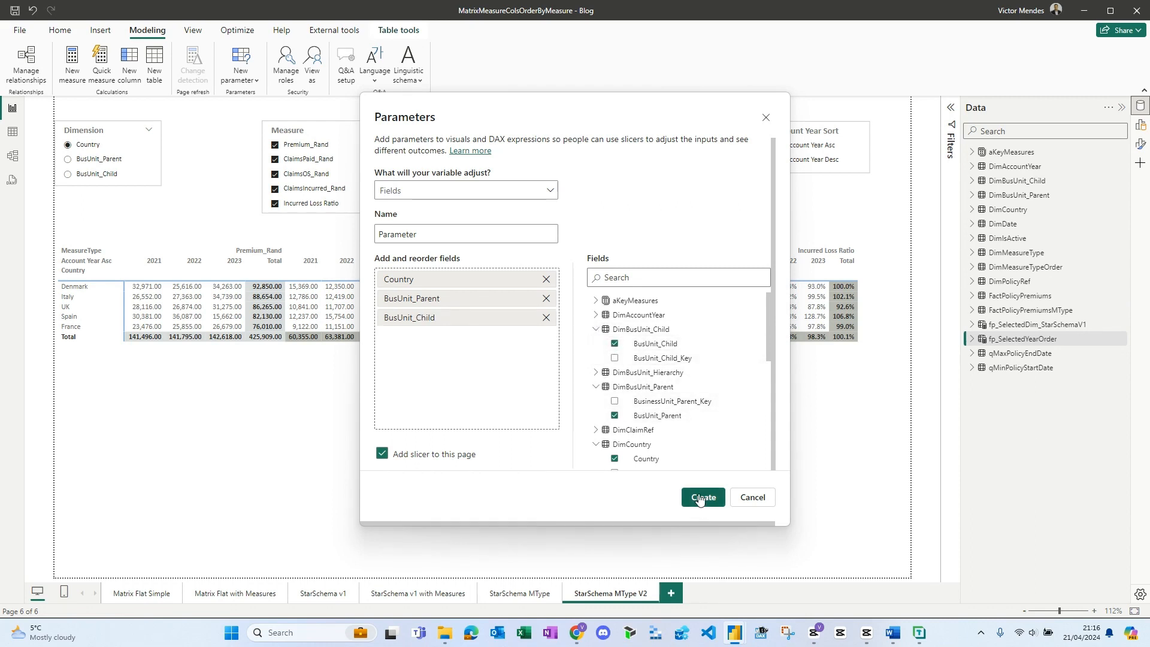
double_click(408, 237)
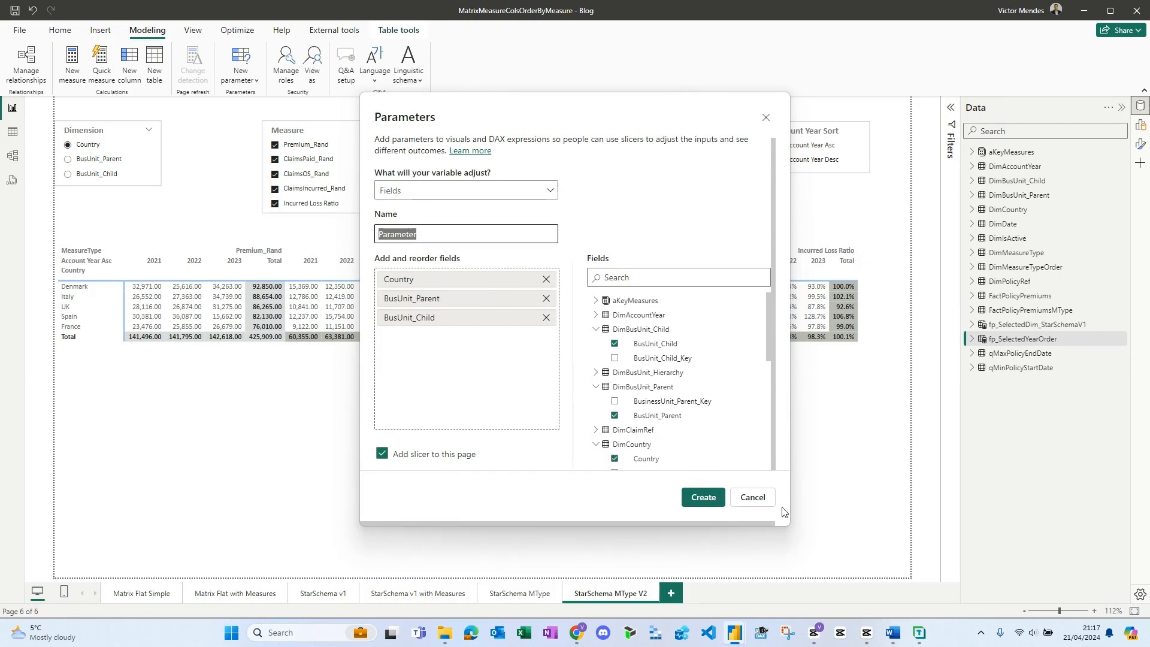
click(751, 499)
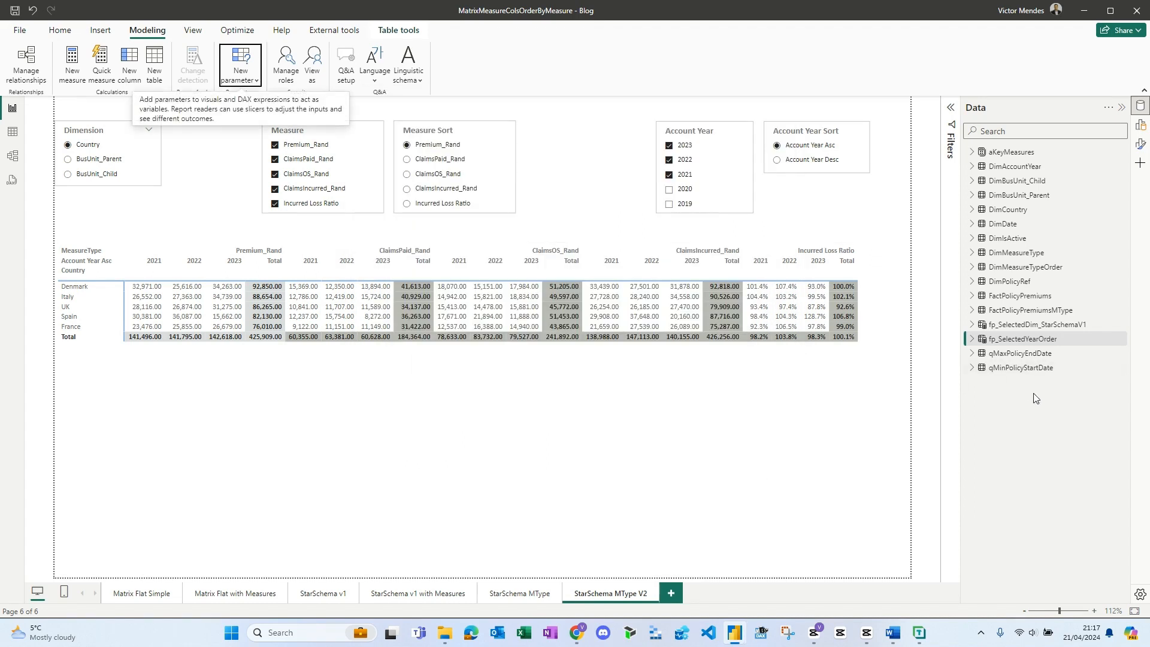
- Check which fields drive the Measure, Measure Sort and Account Year slicers
click(374, 135)
click(397, 133)
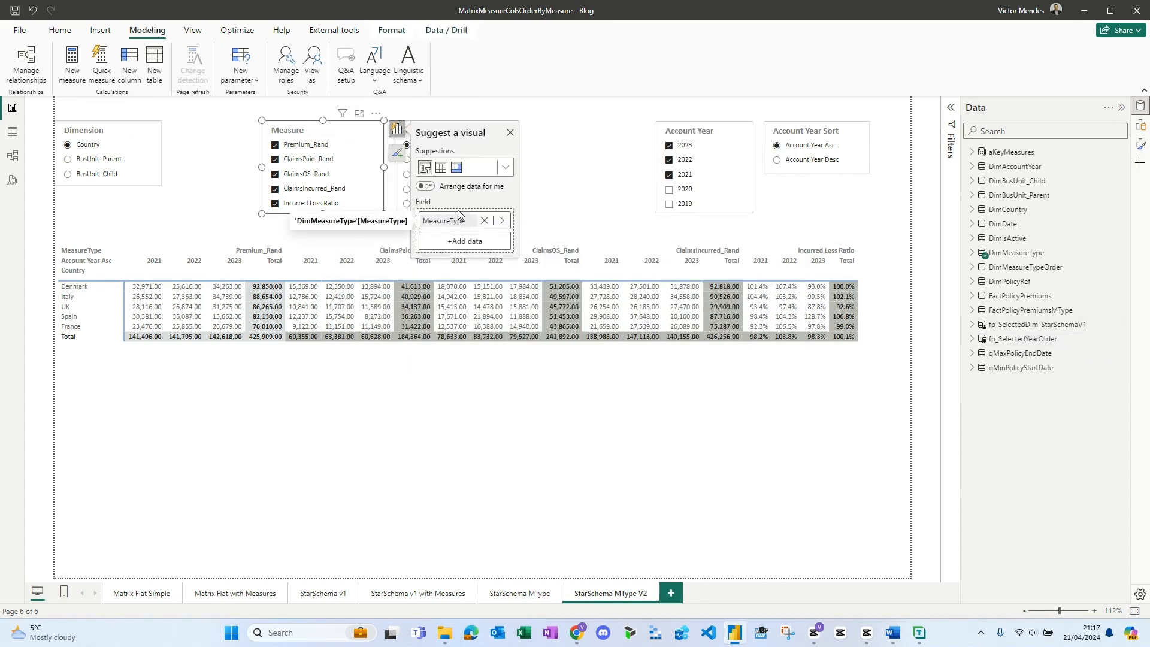
click(551, 138)
click(483, 138)
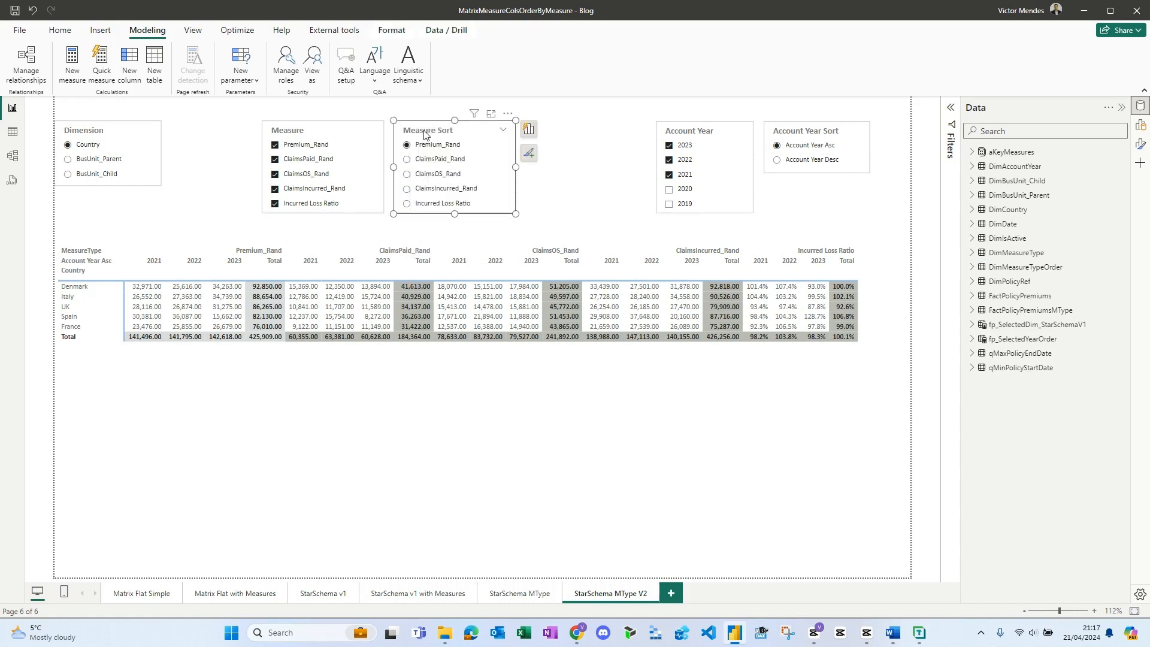
click(527, 131)
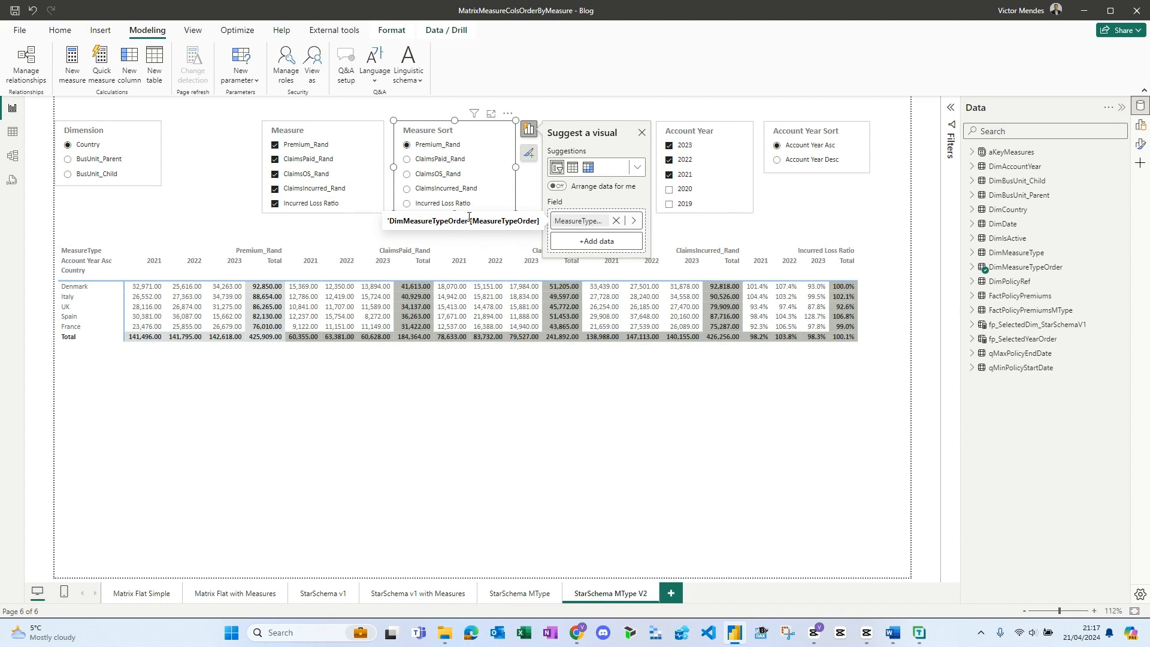
click(710, 133)
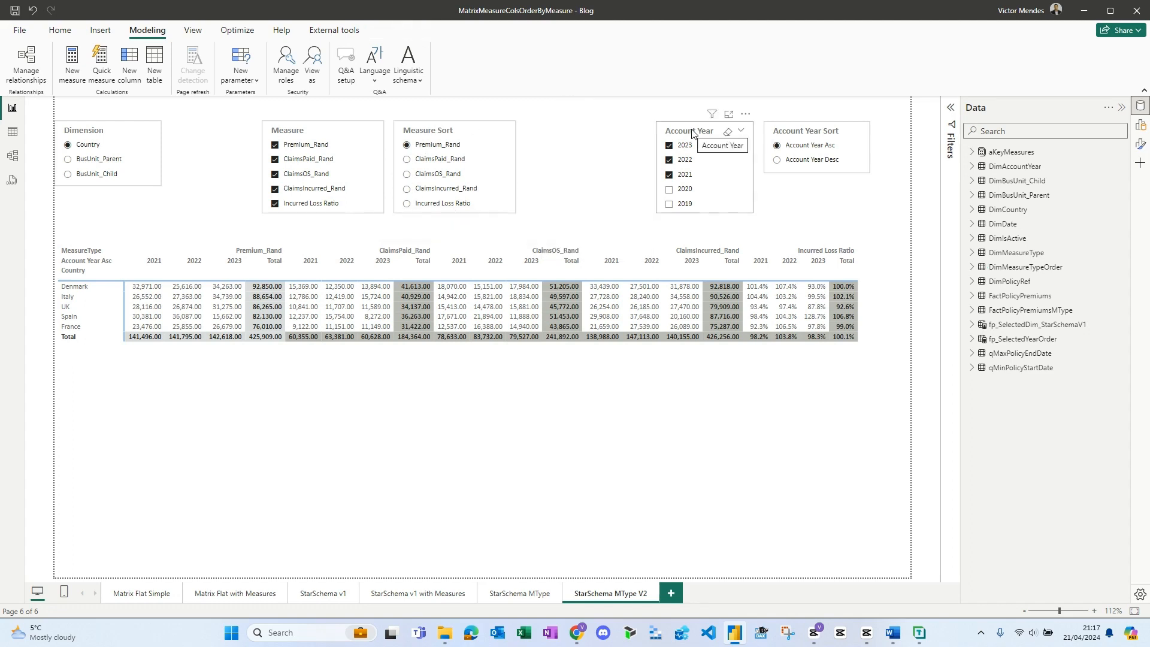
click(767, 131)
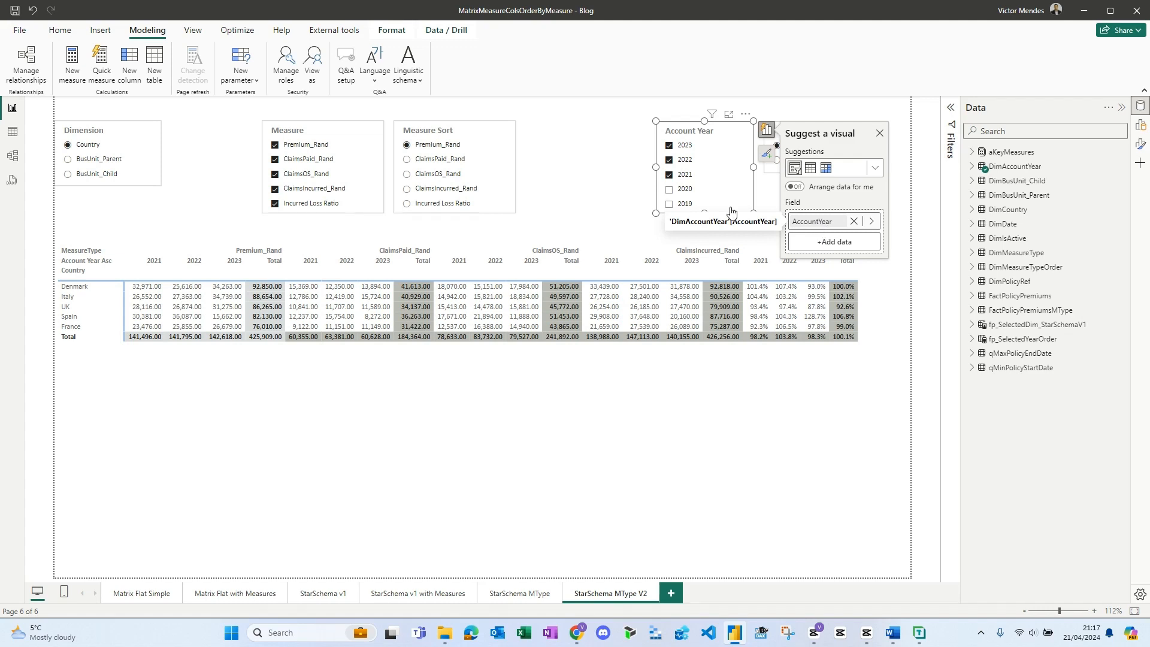
click(572, 179)
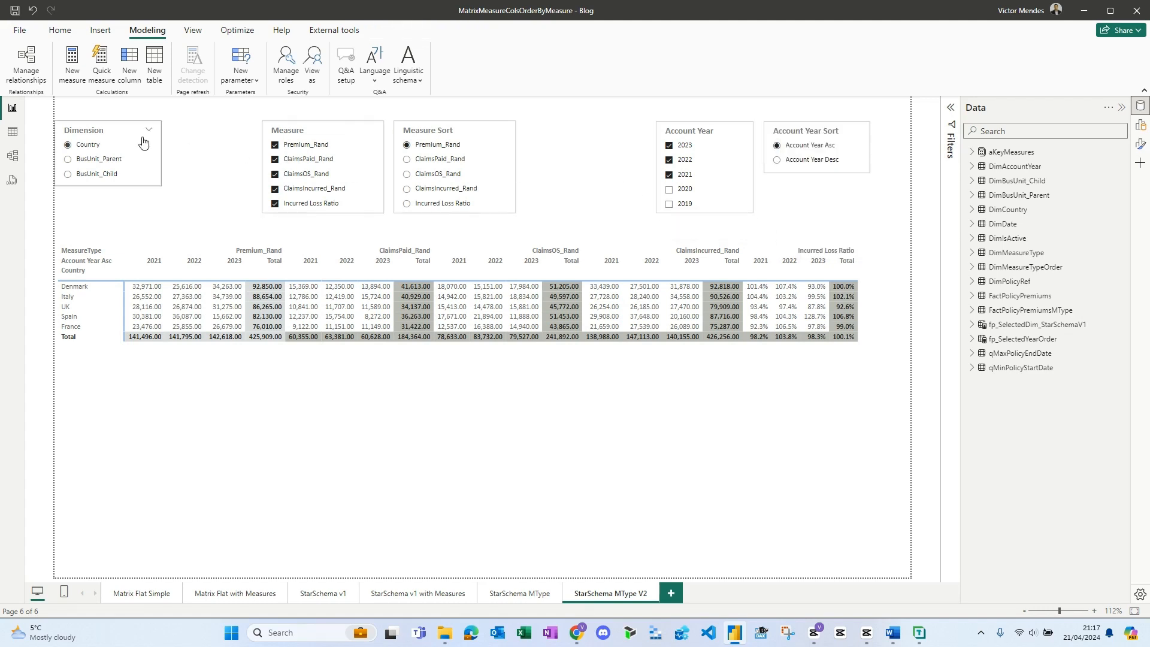
- Check which field parameters drive the Dimension and Account Year Sort slicers
click(99, 132)
click(175, 129)
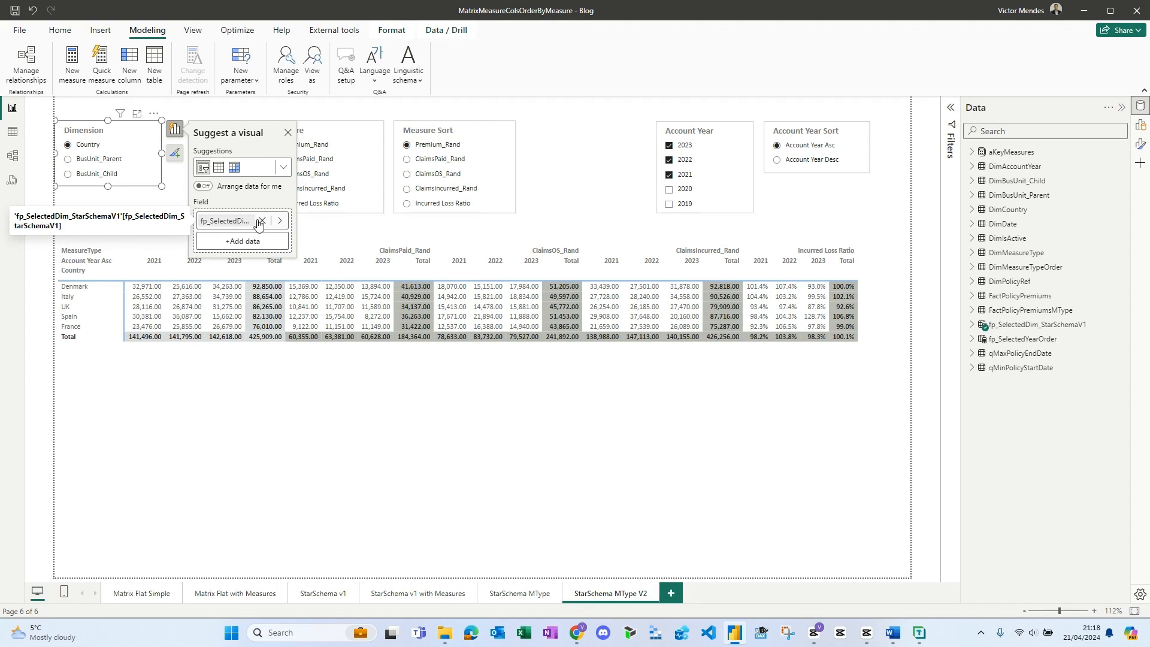
click(612, 154)
click(793, 135)
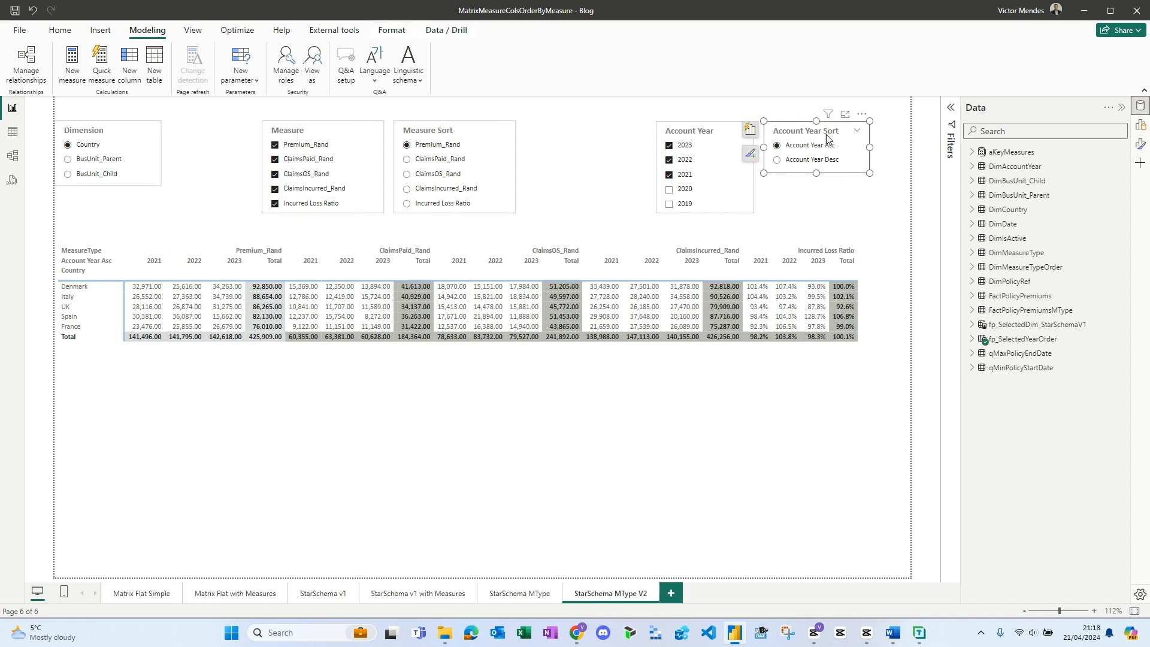
click(750, 129)
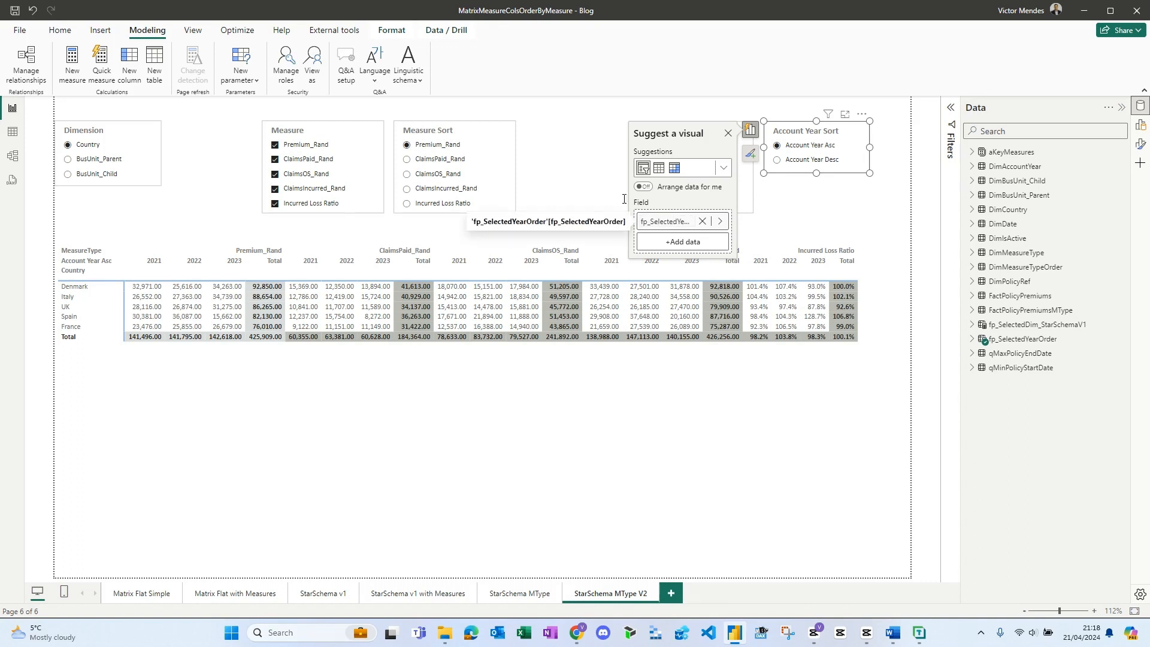
click(580, 188)
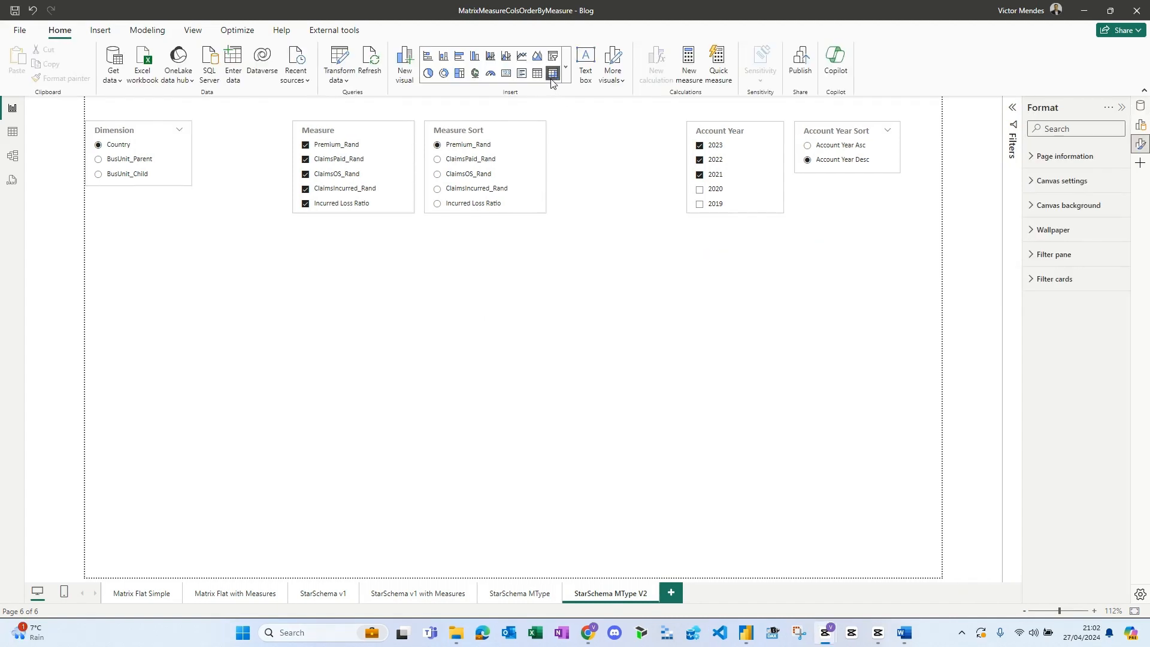
- Insert a matrix visual filling the area below the slicers and put the fp_SelectedDim_StarSchemaV1 field parameter on its rows
click(552, 74)
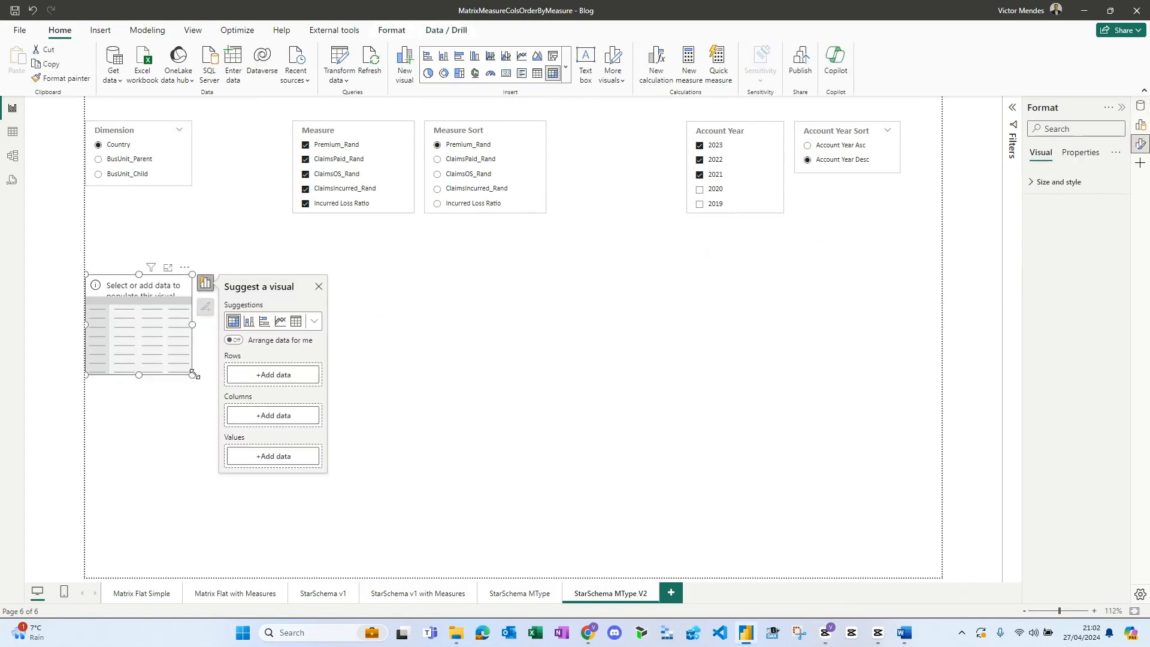
drag(192, 375, 946, 557)
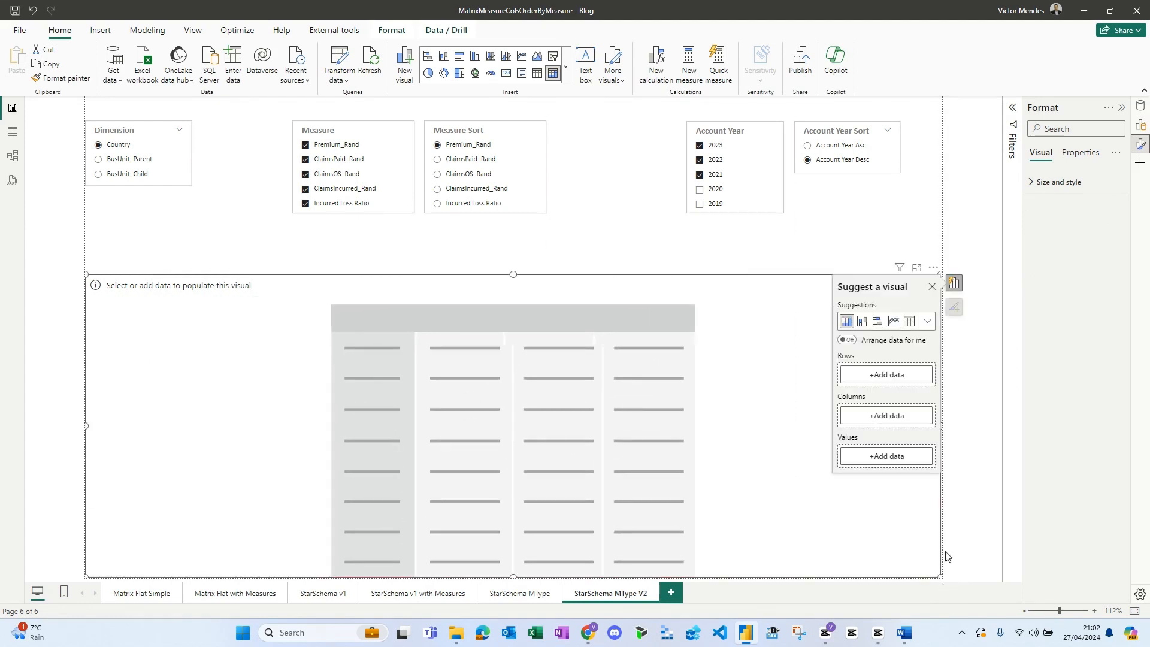
click(896, 380)
scroll(982, 402, down, 3)
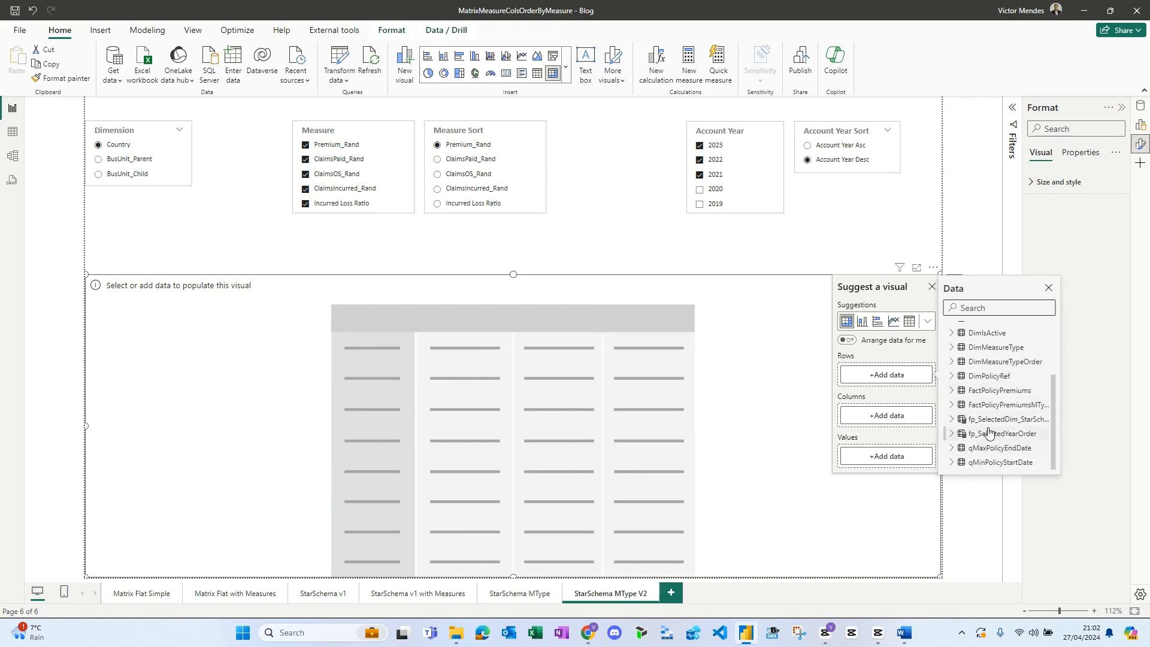
click(952, 419)
click(970, 433)
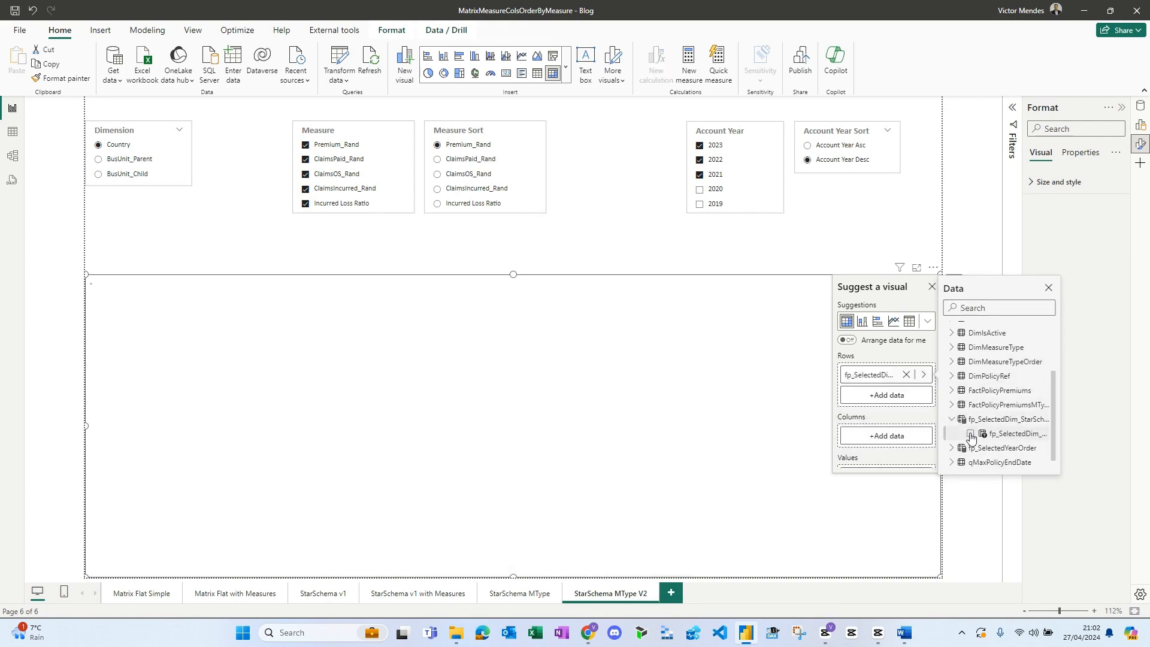
- Test the matrix rows by switching the Dimension slicer to BusUnit_Parent and BusUnit_Child, and return it to Country
click(126, 161)
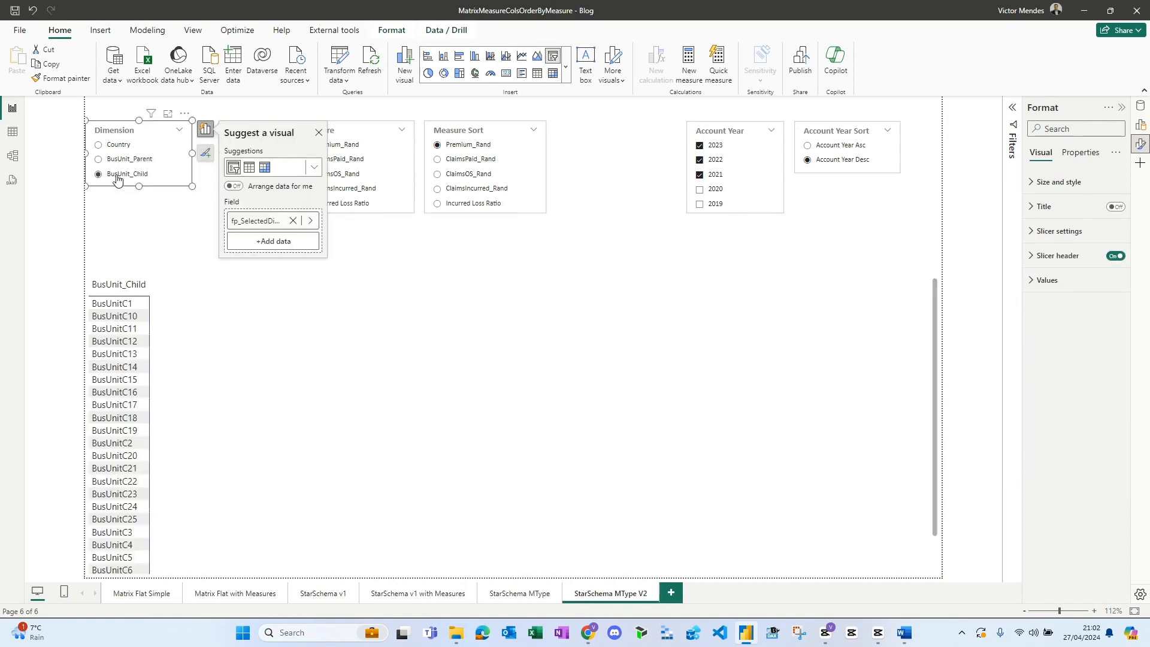
click(117, 151)
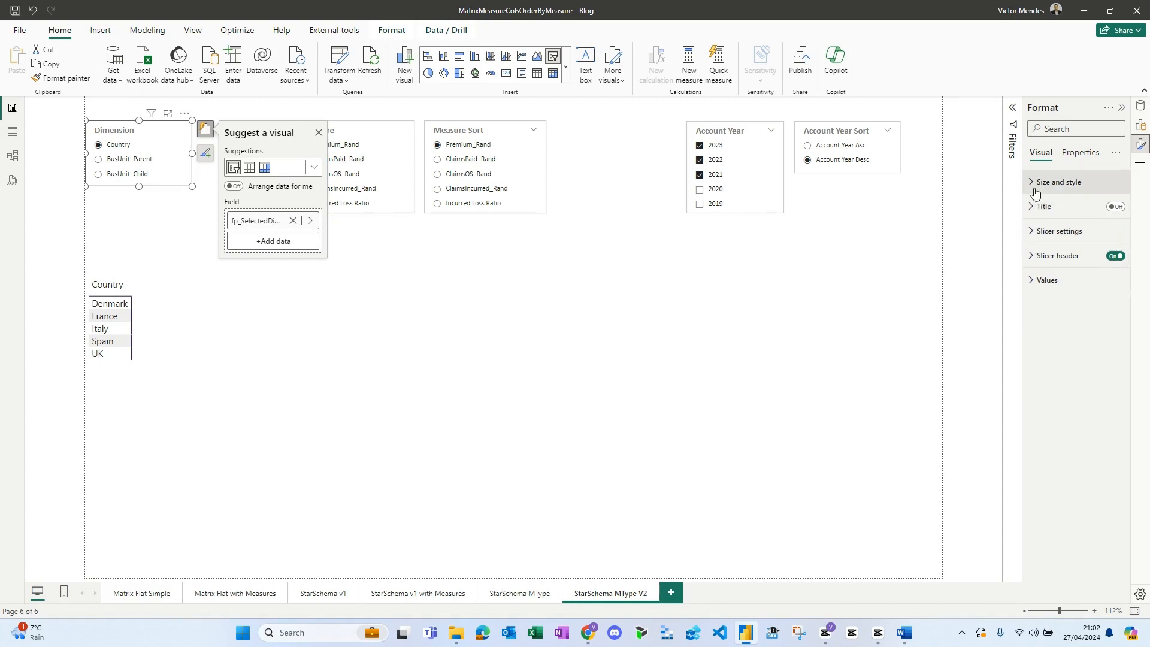
- Format the matrix values in Tahoma size 8 with a white alternate background color
click(789, 361)
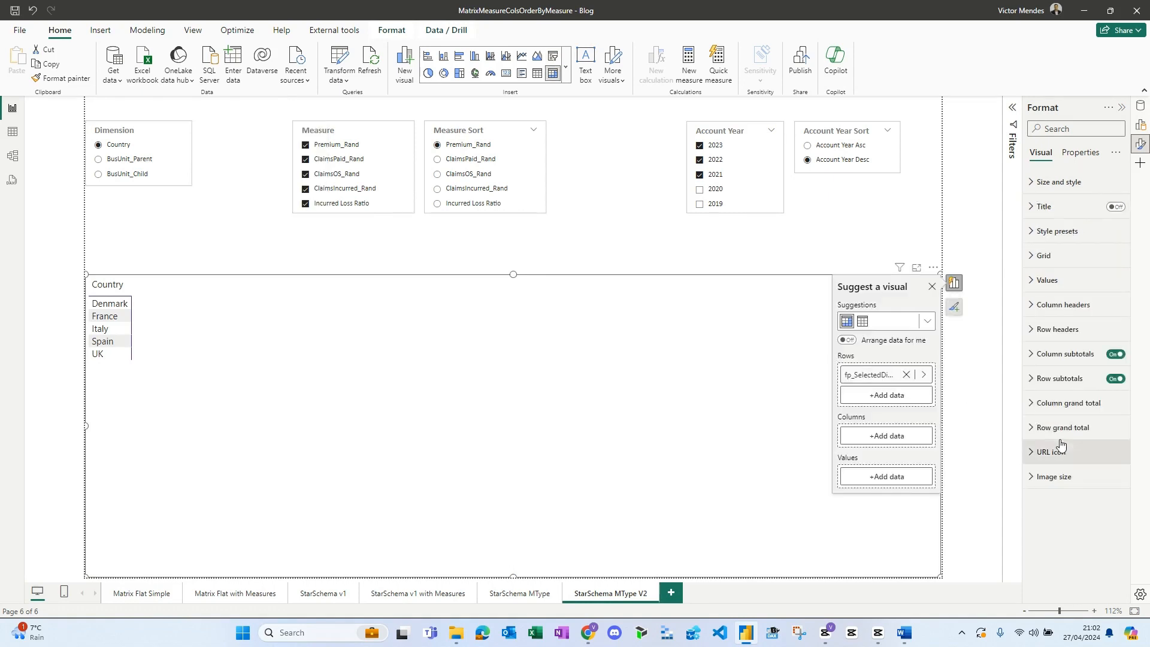
click(1034, 281)
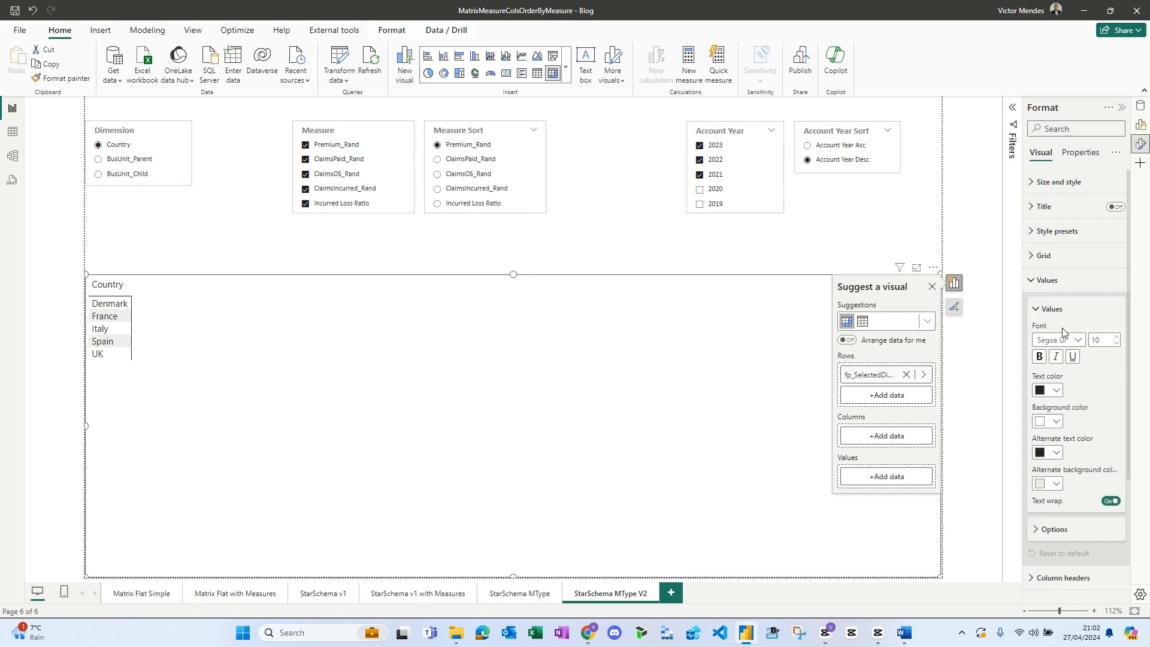
click(1077, 340)
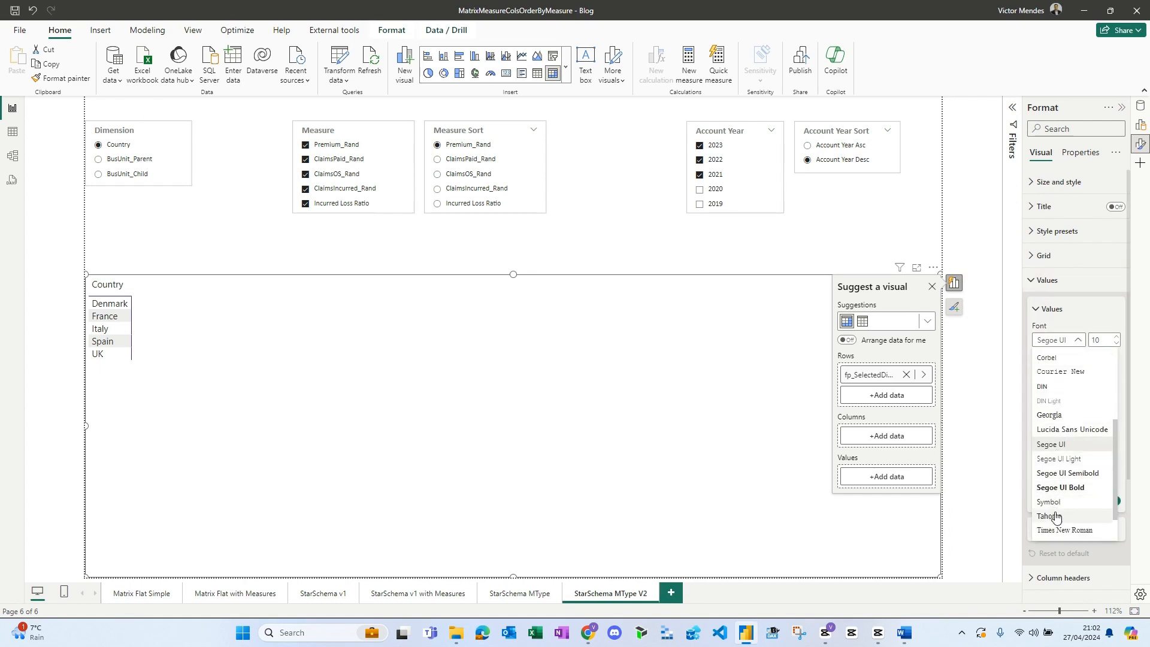
click(1049, 516)
click(1115, 344)
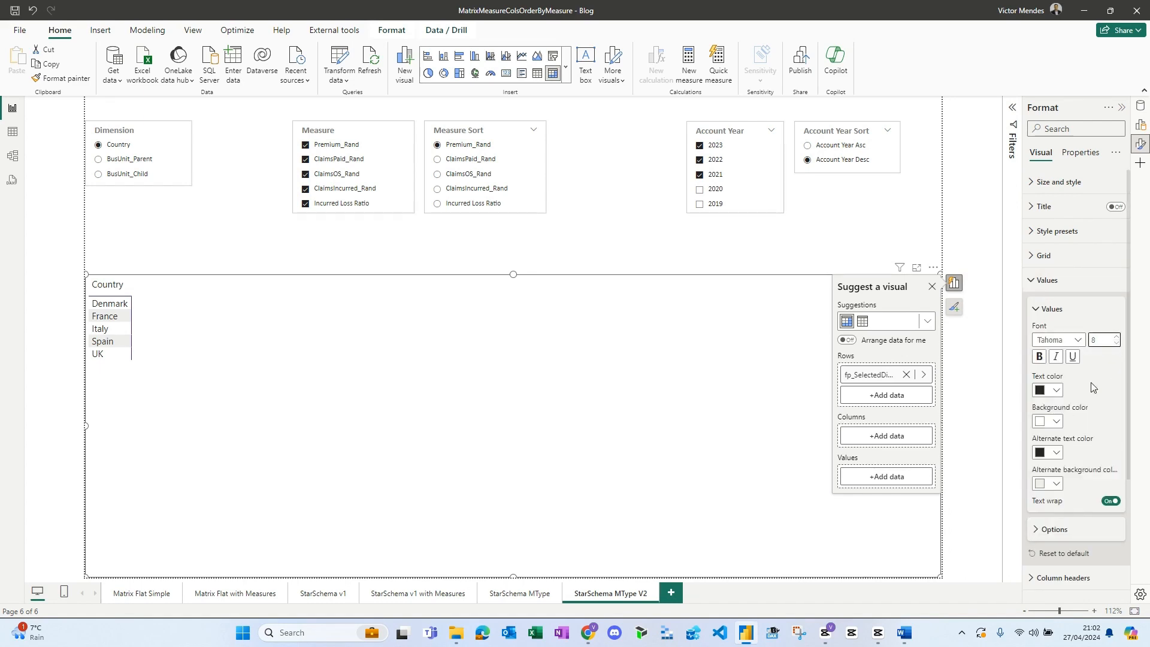
click(1056, 484)
click(972, 441)
click(1044, 281)
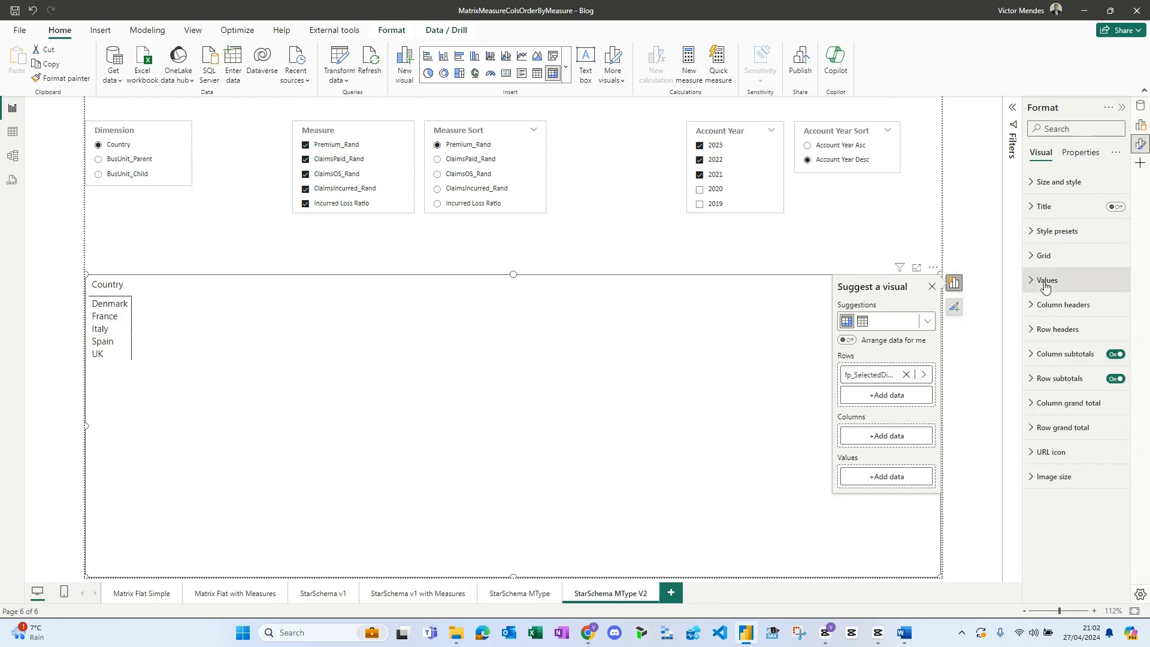
- Format the matrix column headers in bold Tahoma size 8
click(1063, 304)
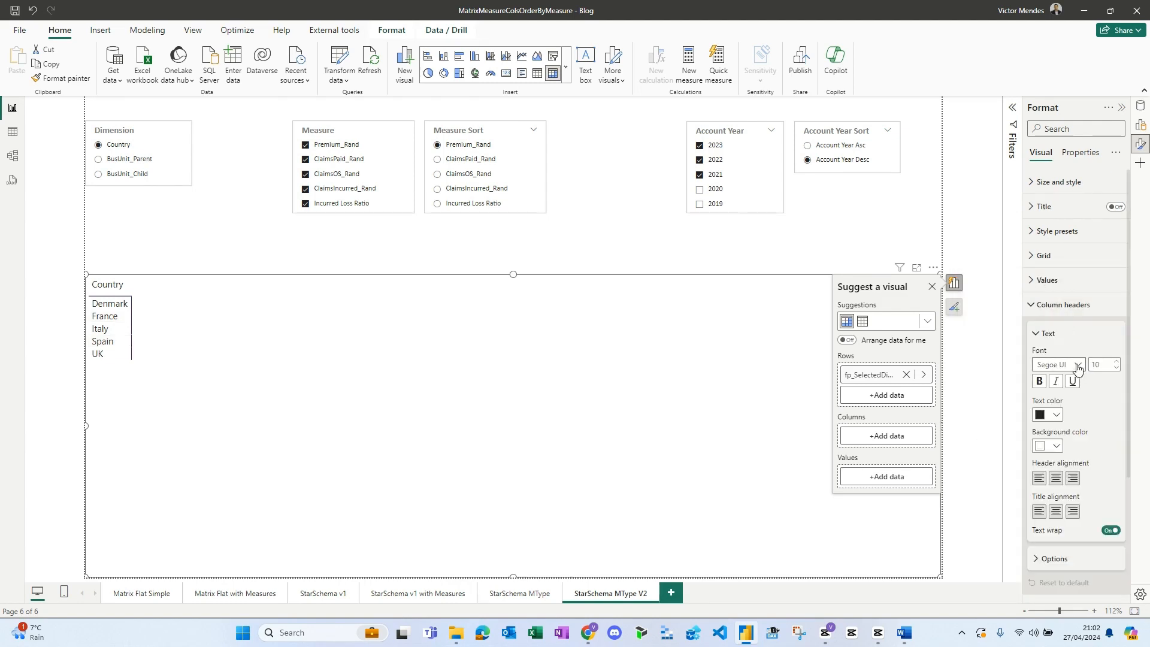
click(1076, 365)
click(1054, 541)
click(1115, 367)
click(1115, 367)
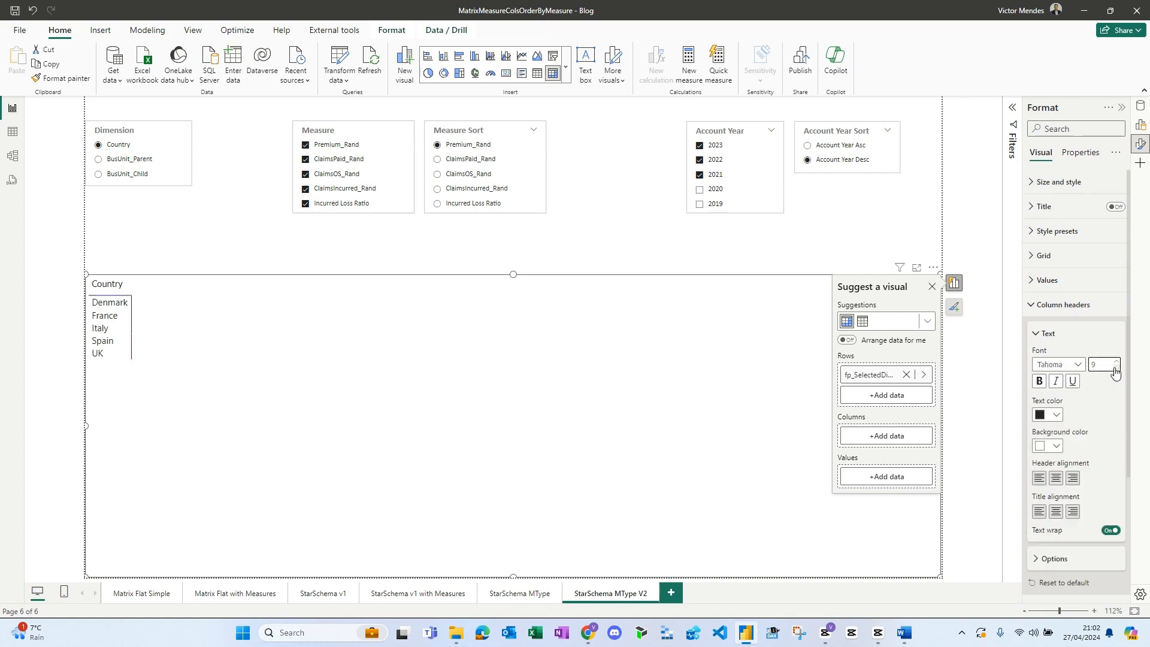
click(1040, 381)
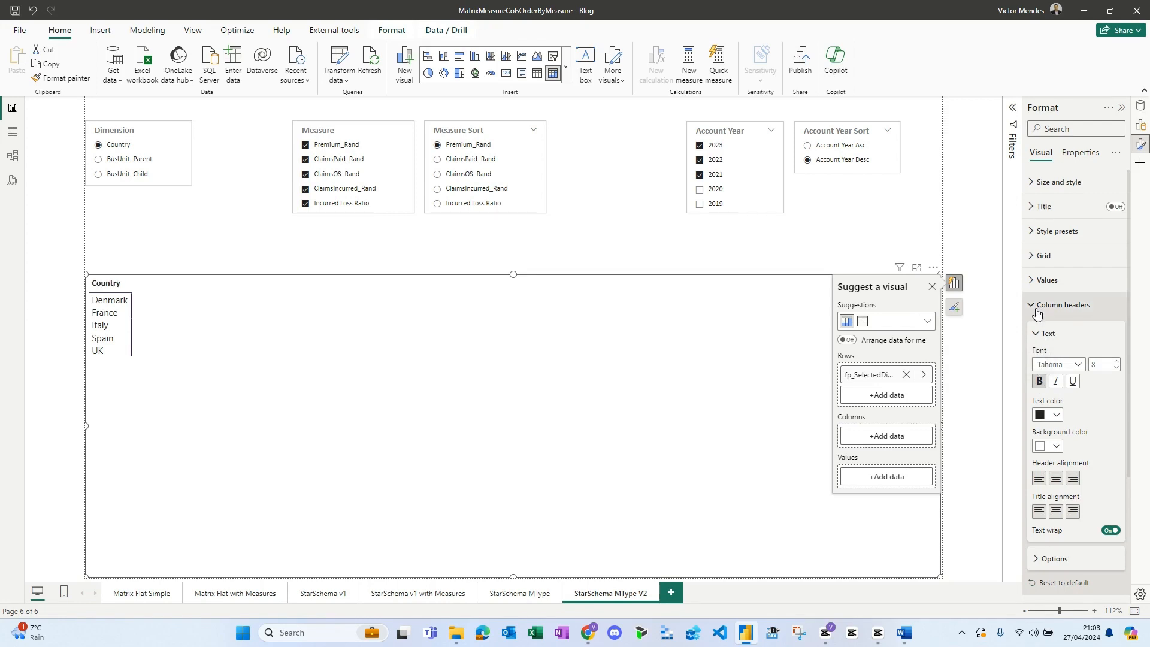
click(1038, 312)
- Add MeasureType from DimMeasureType and the fp_SelectedYearOrder field parameter to the matrix columns
click(887, 436)
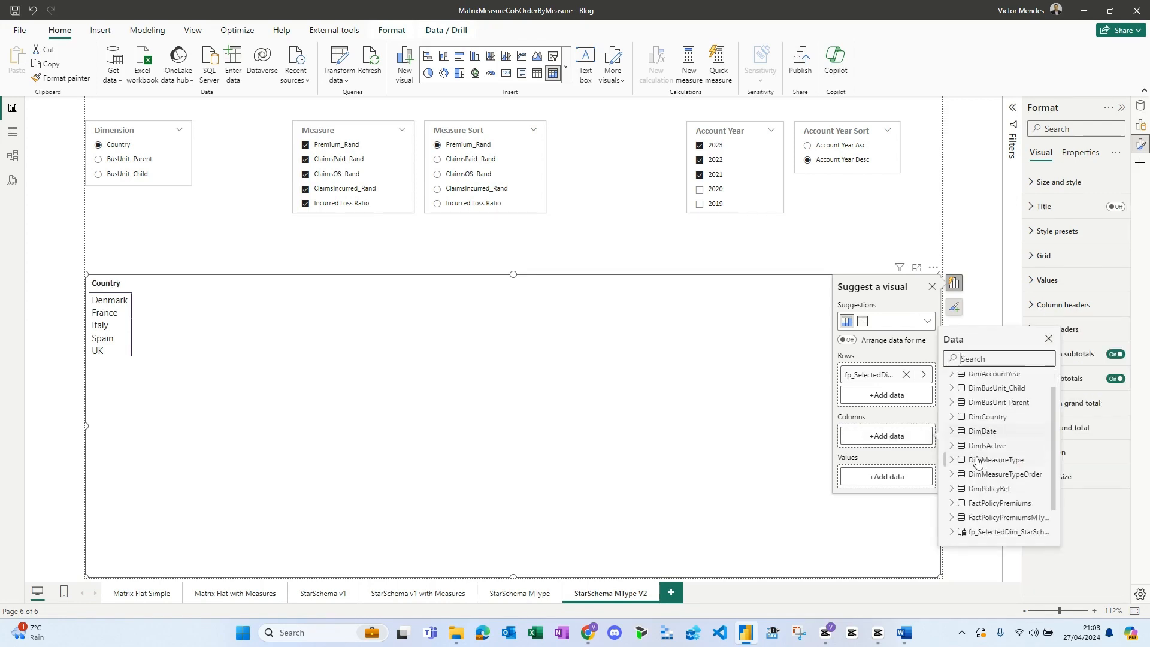
click(976, 460)
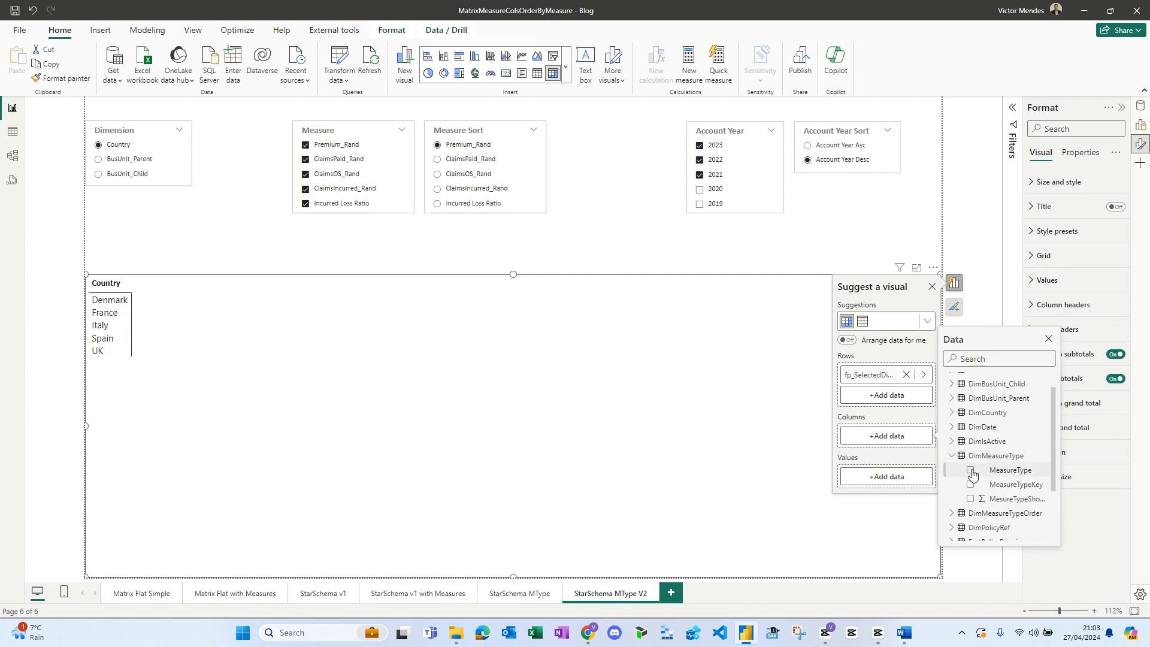
click(971, 472)
click(900, 459)
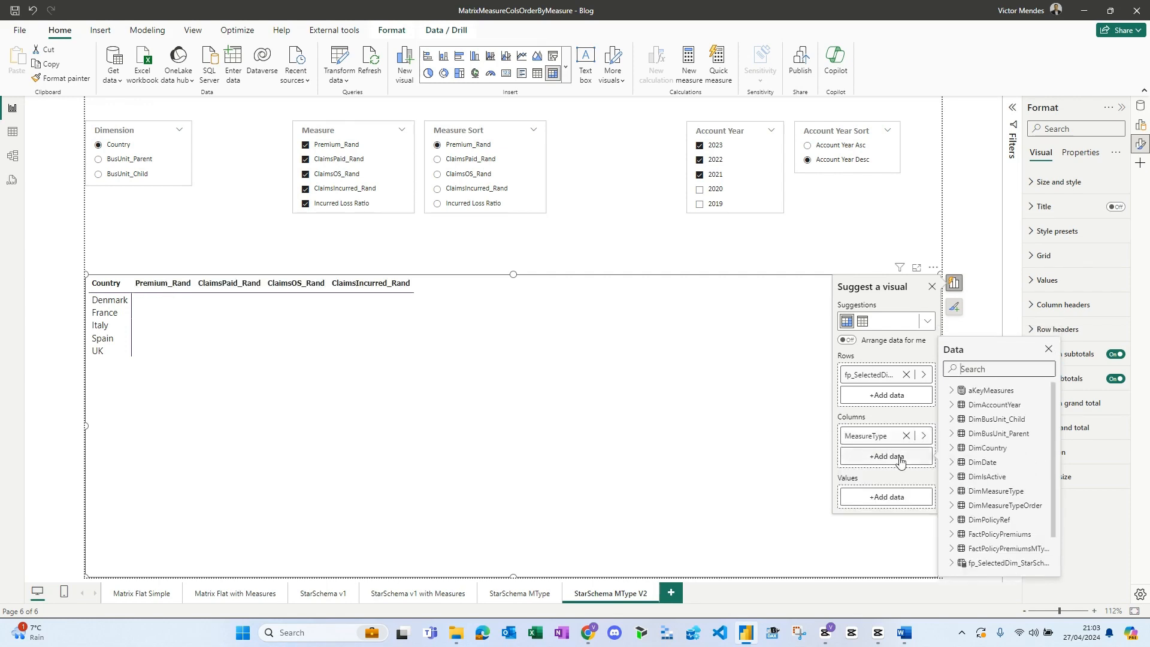
scroll(960, 497, down, 3)
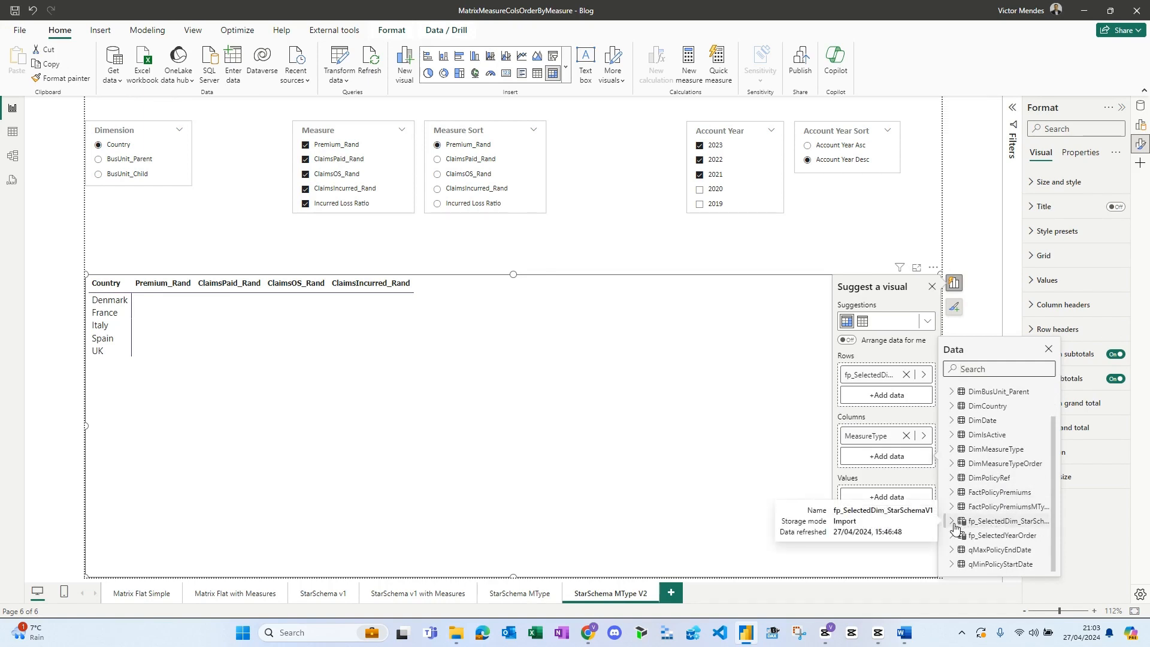
click(955, 536)
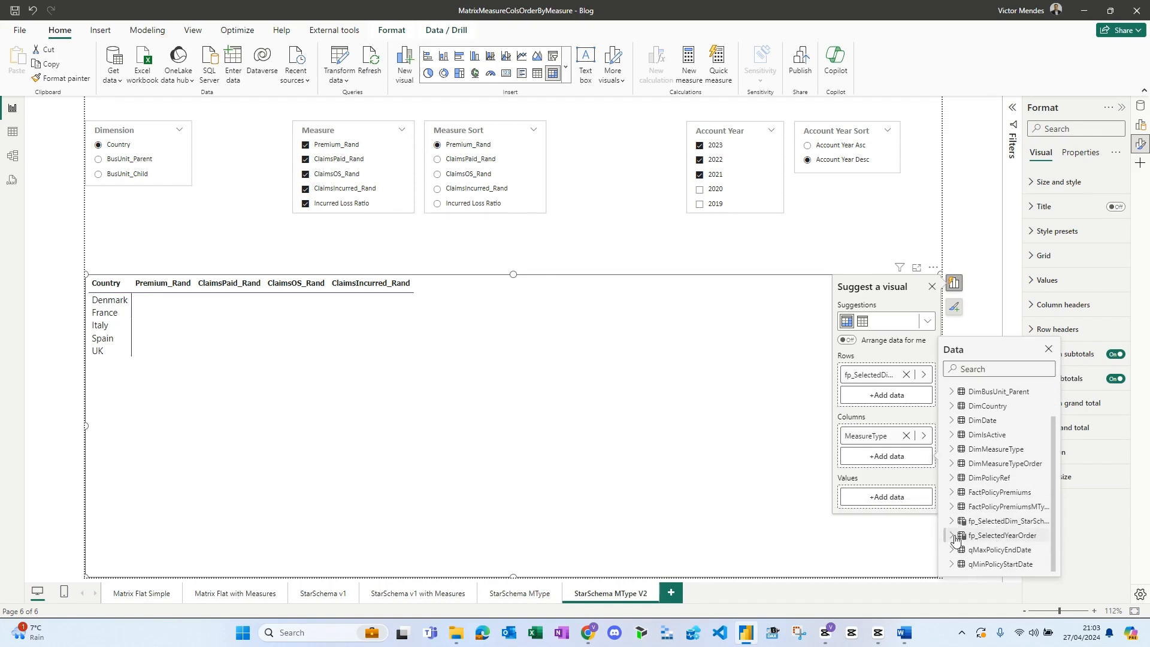
click(970, 550)
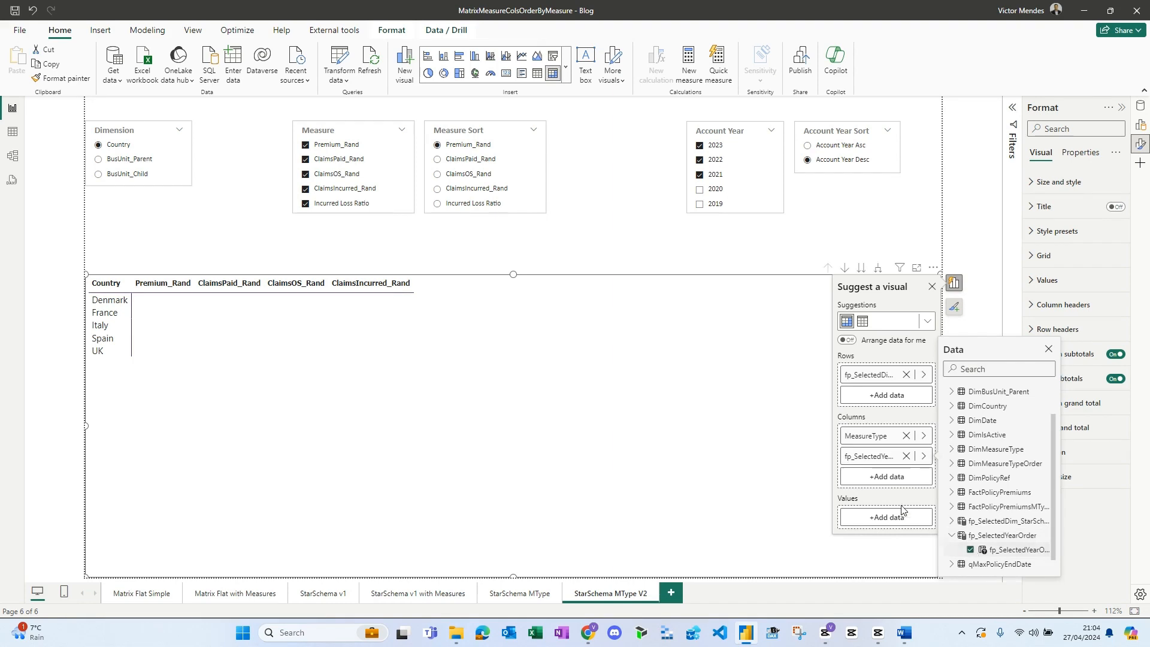
- Add EmptyCol from FactPolicyPremiumsMType as the third column field and expand the matrix column hierarchy to its lowest level
click(889, 479)
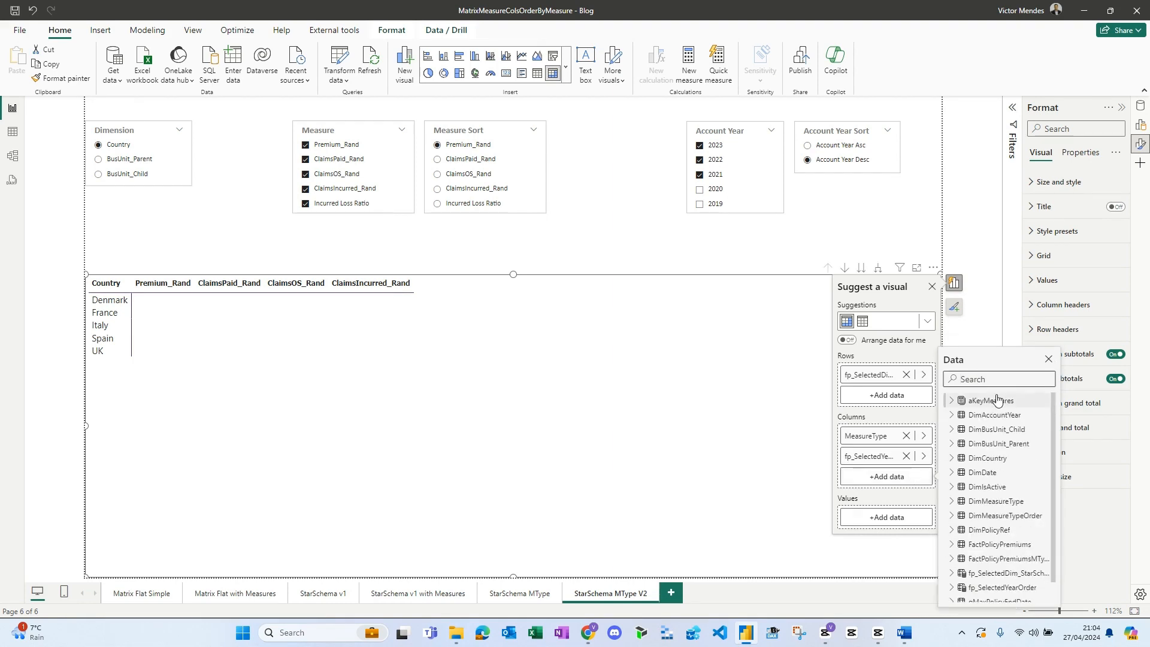
text(emp)
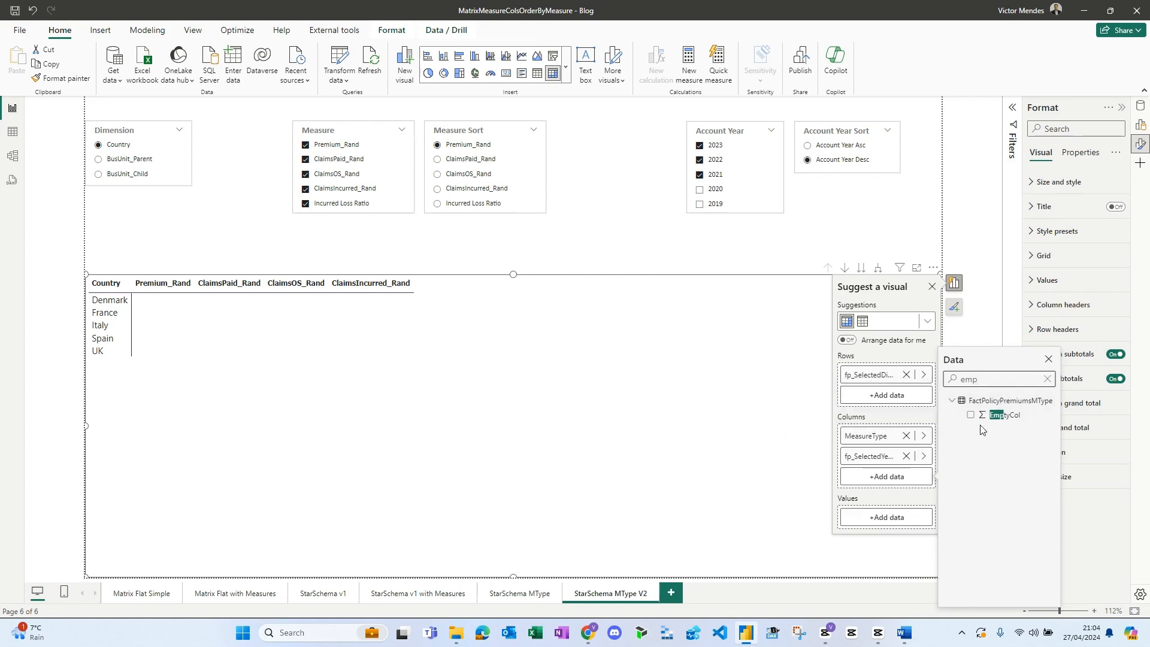
click(971, 415)
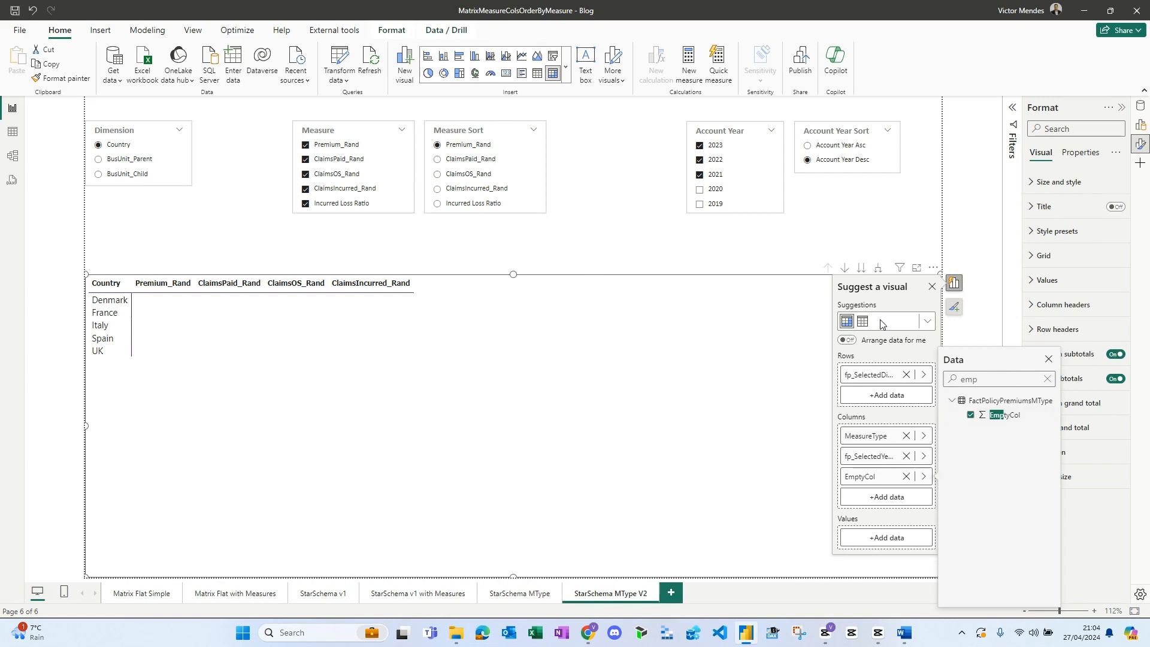
click(878, 269)
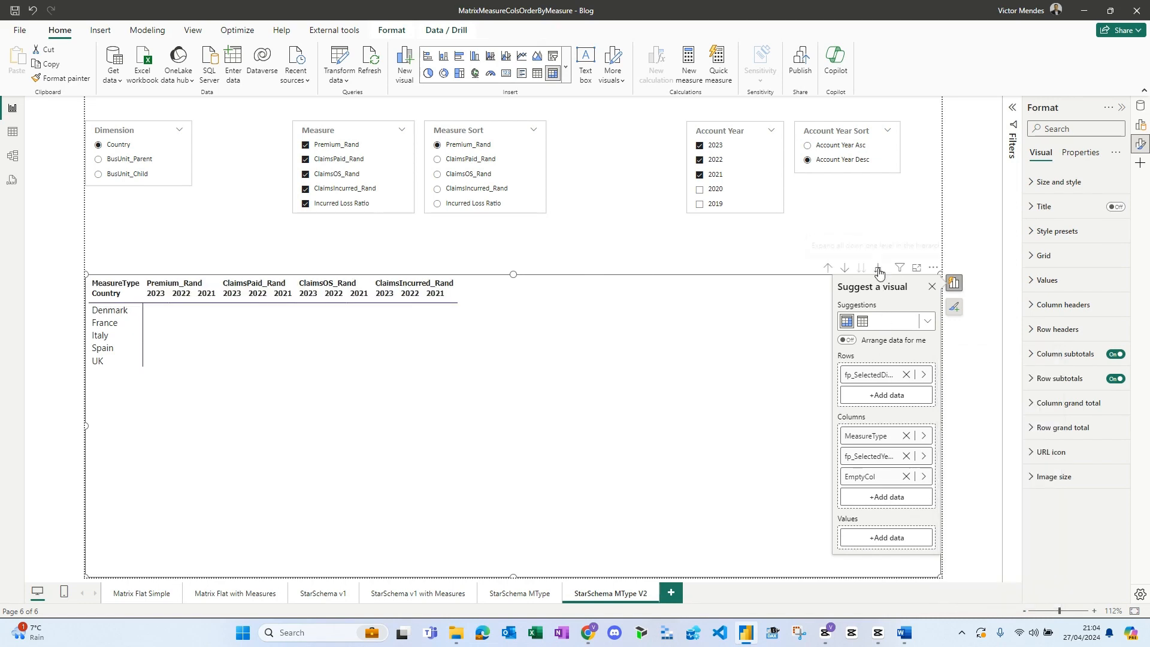
click(878, 269)
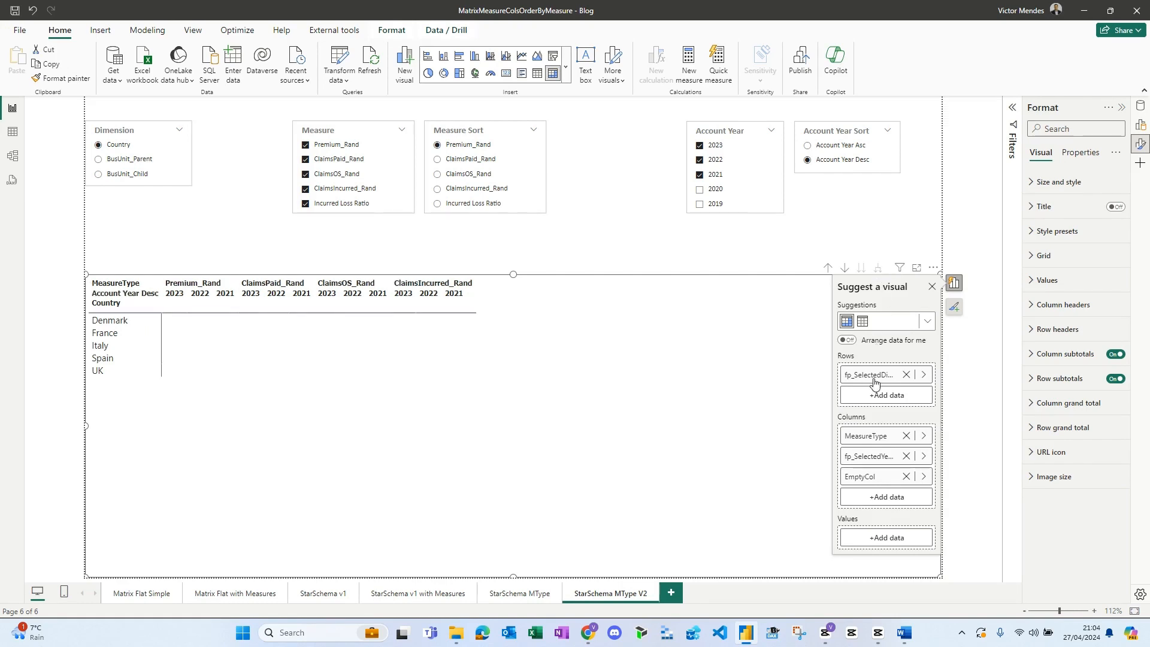
- Add the M_SSMT_ShowMeasure measure from the Matrix_StarSchemaMT folder to the matrix values and review the resulting columns
click(878, 539)
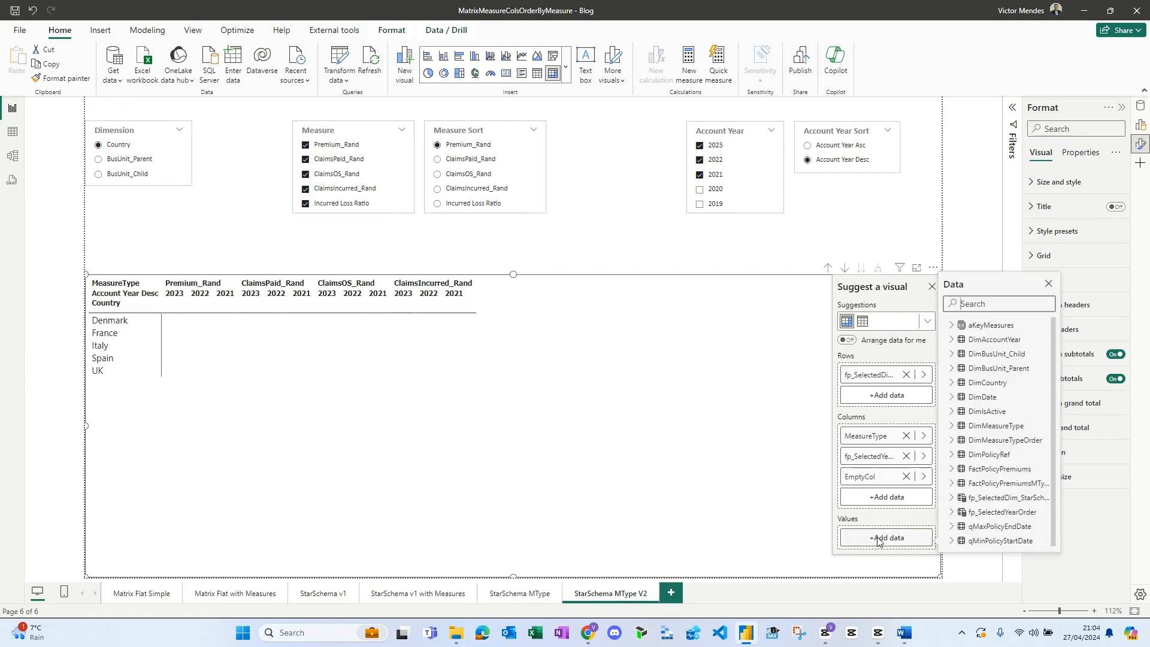
click(976, 325)
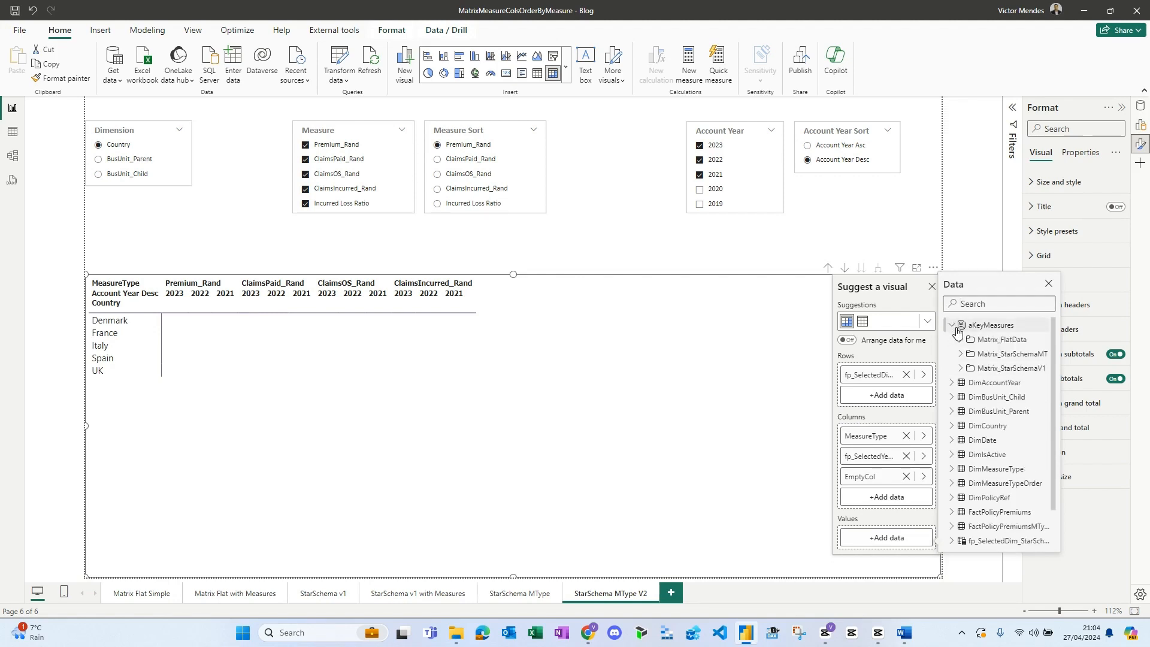
click(961, 353)
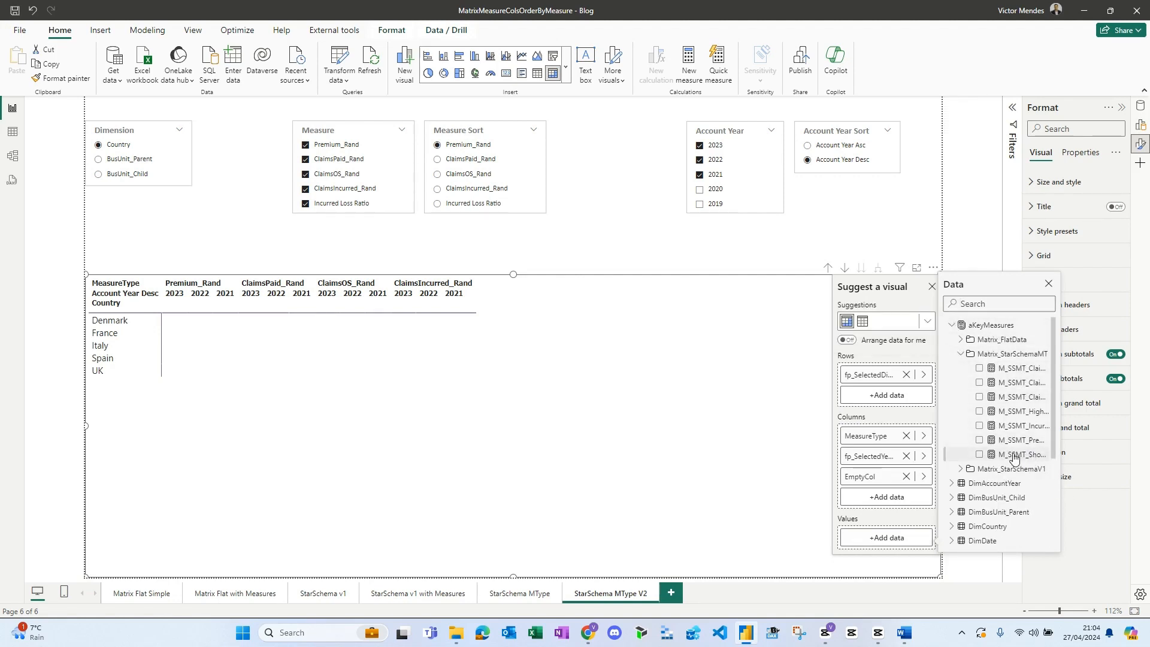
click(979, 454)
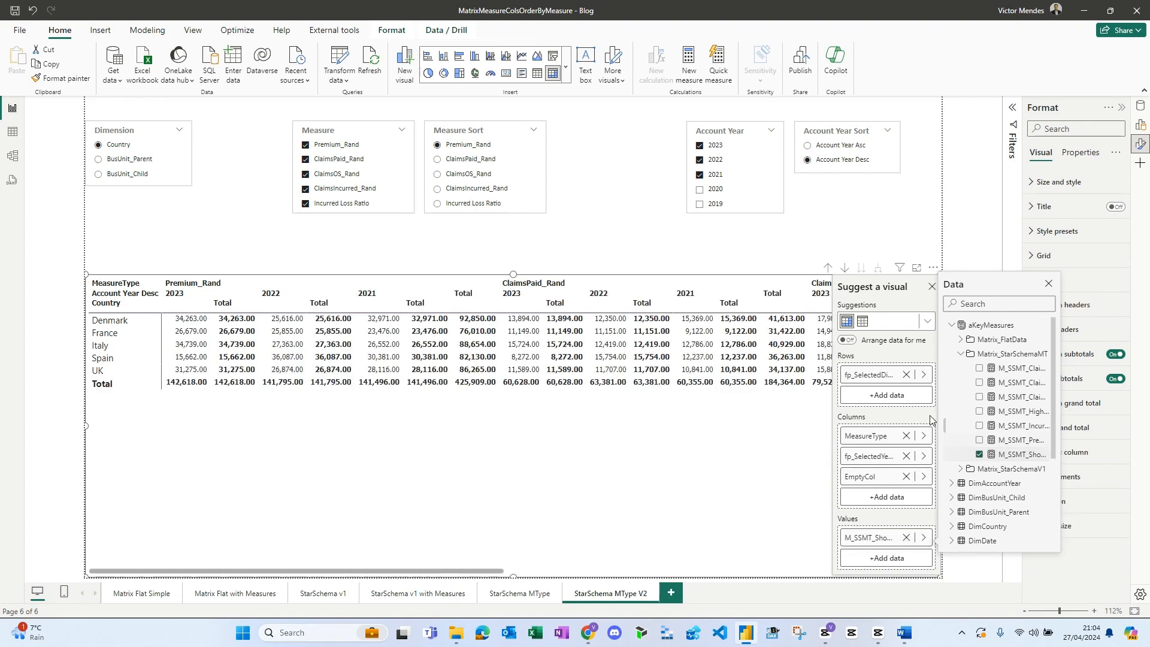
click(1048, 284)
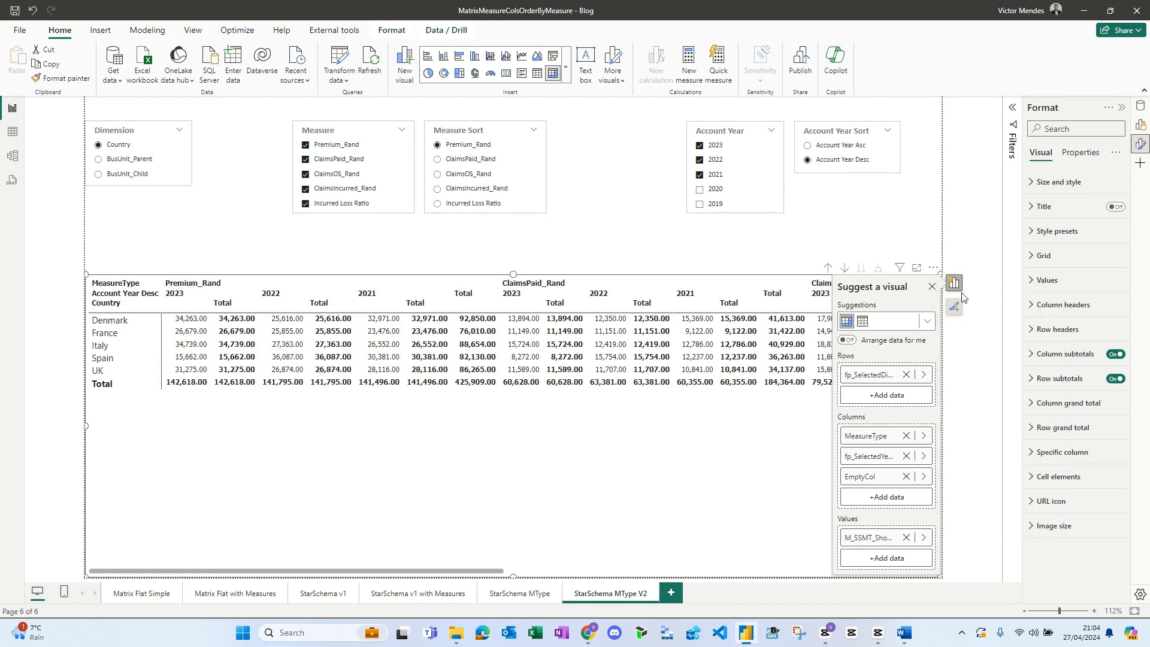
click(932, 292)
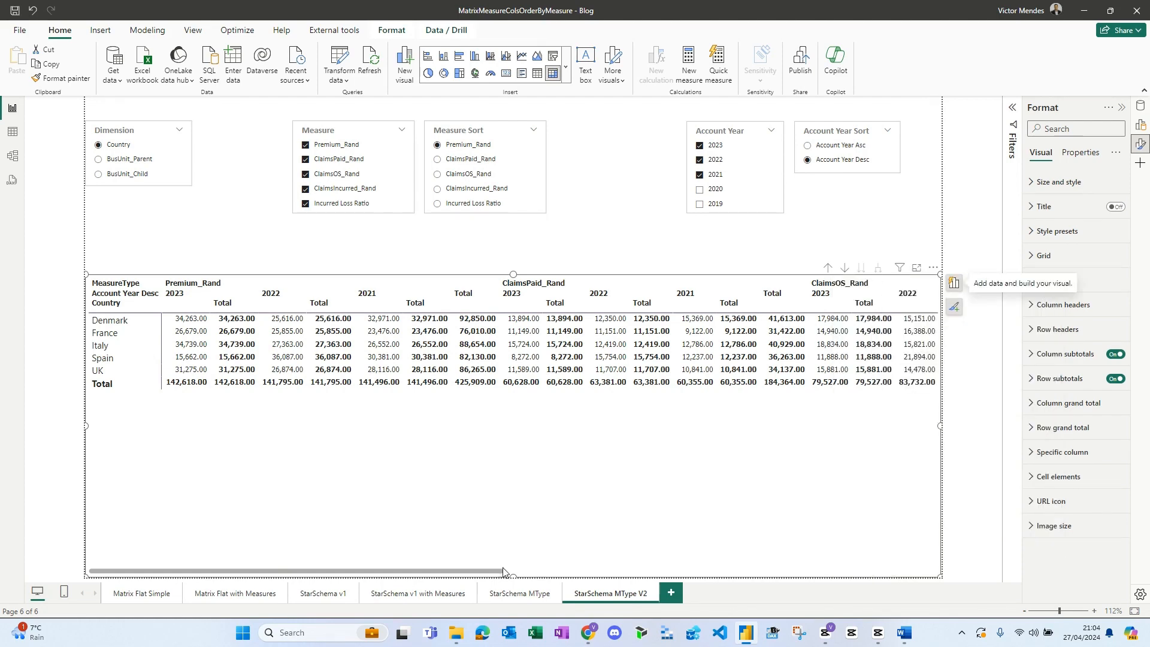
drag(503, 570, 412, 578)
click(994, 441)
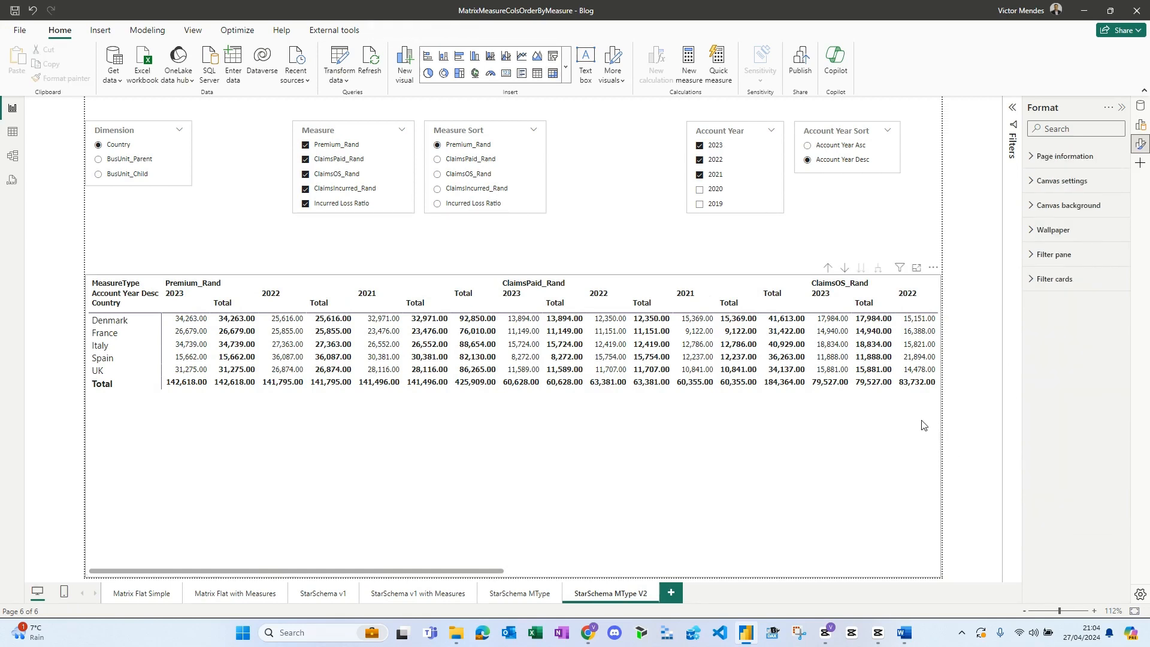
- Select the matrix and review its grid and values formatting settings, including the values options
click(936, 470)
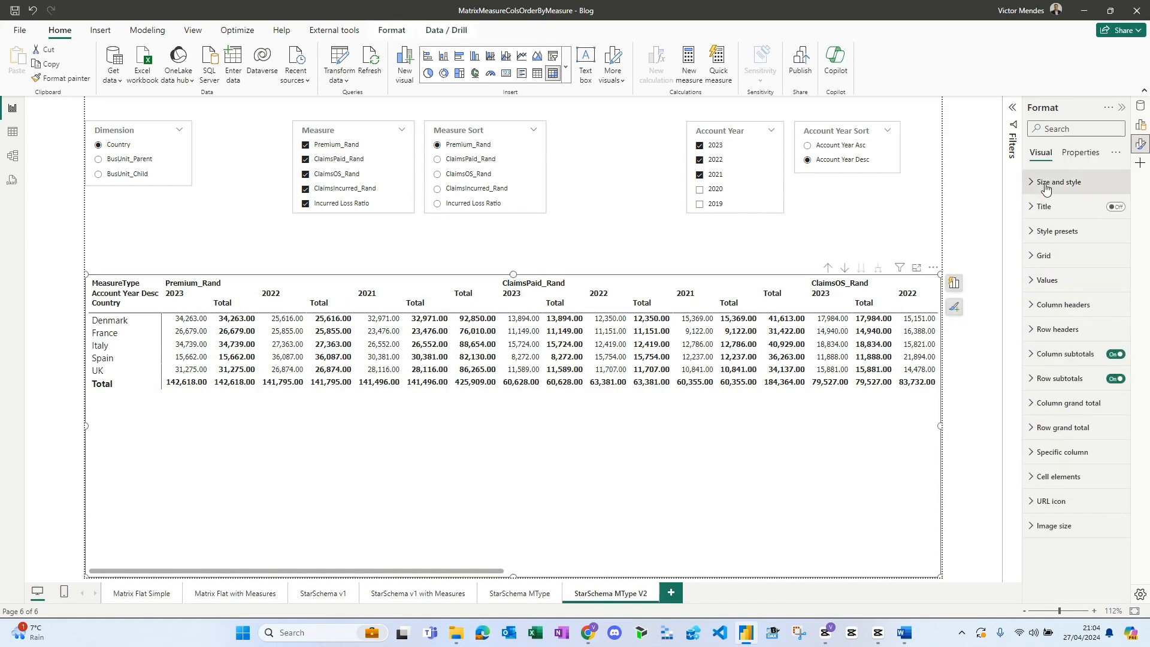
click(1045, 256)
click(1045, 257)
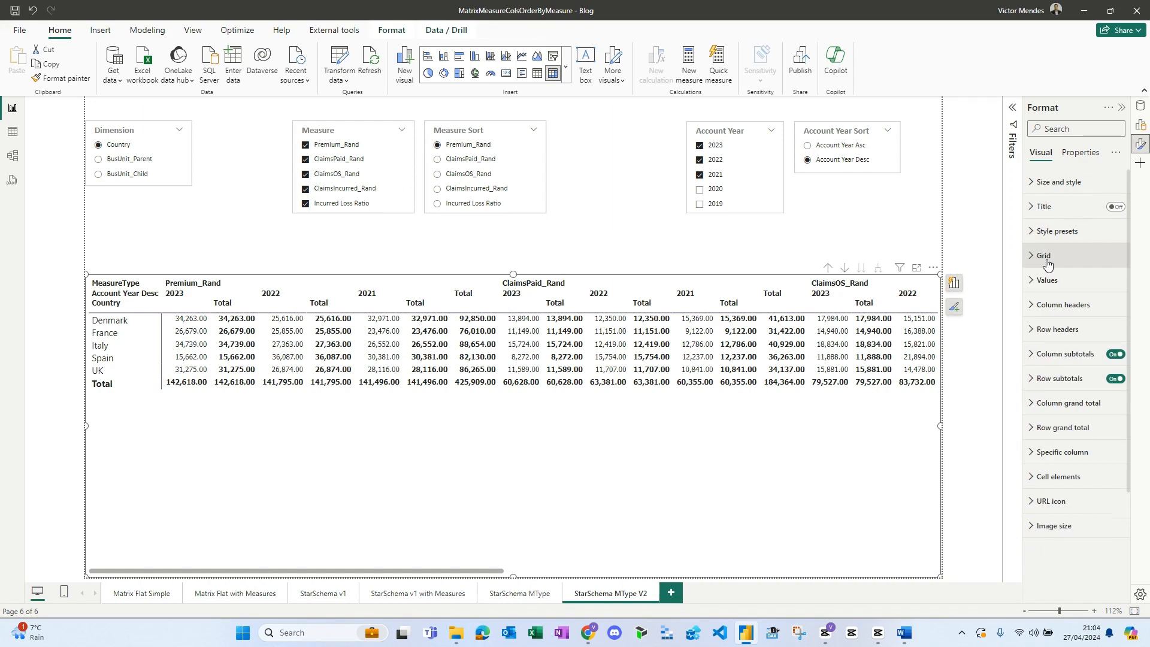
click(1048, 292)
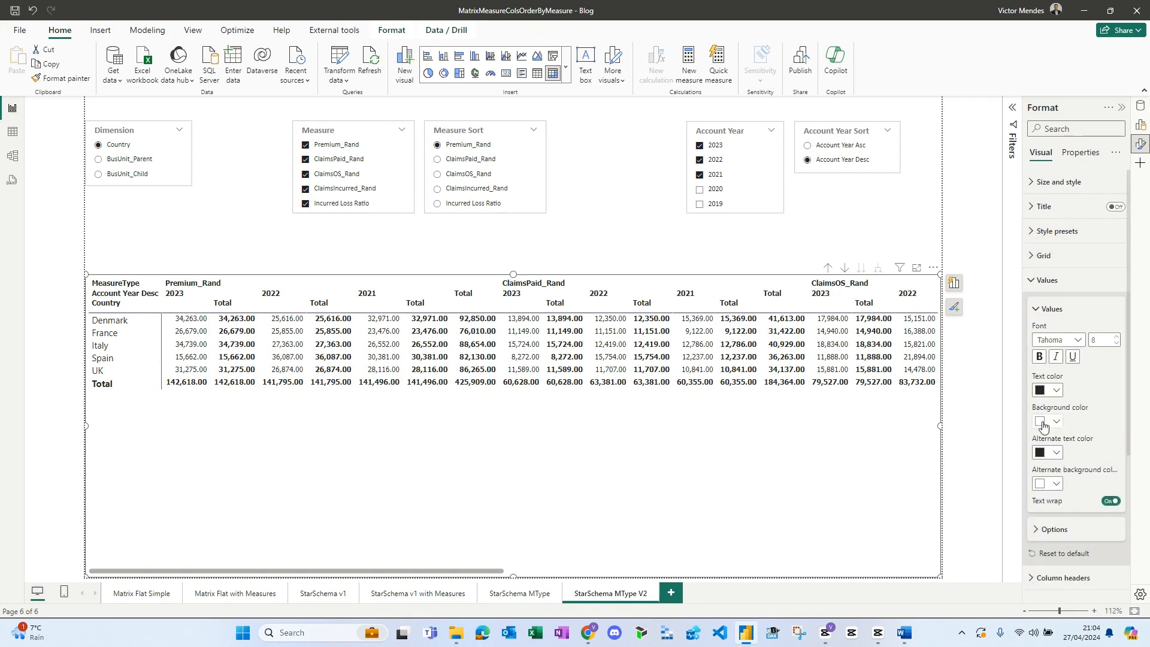
click(1057, 532)
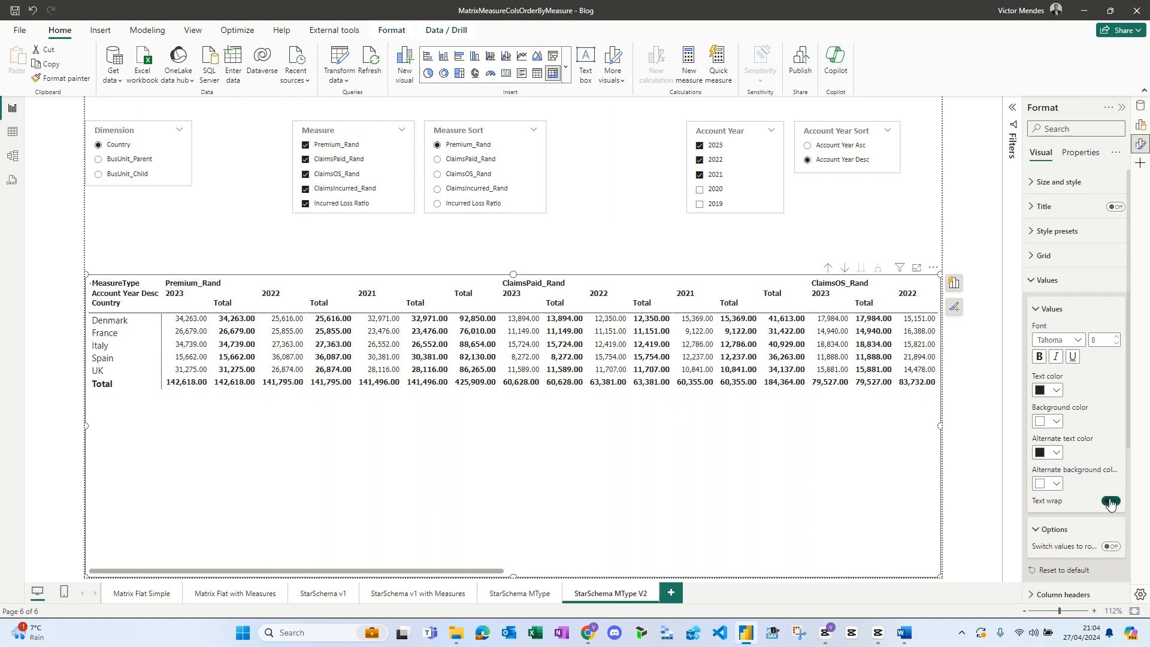
click(1047, 282)
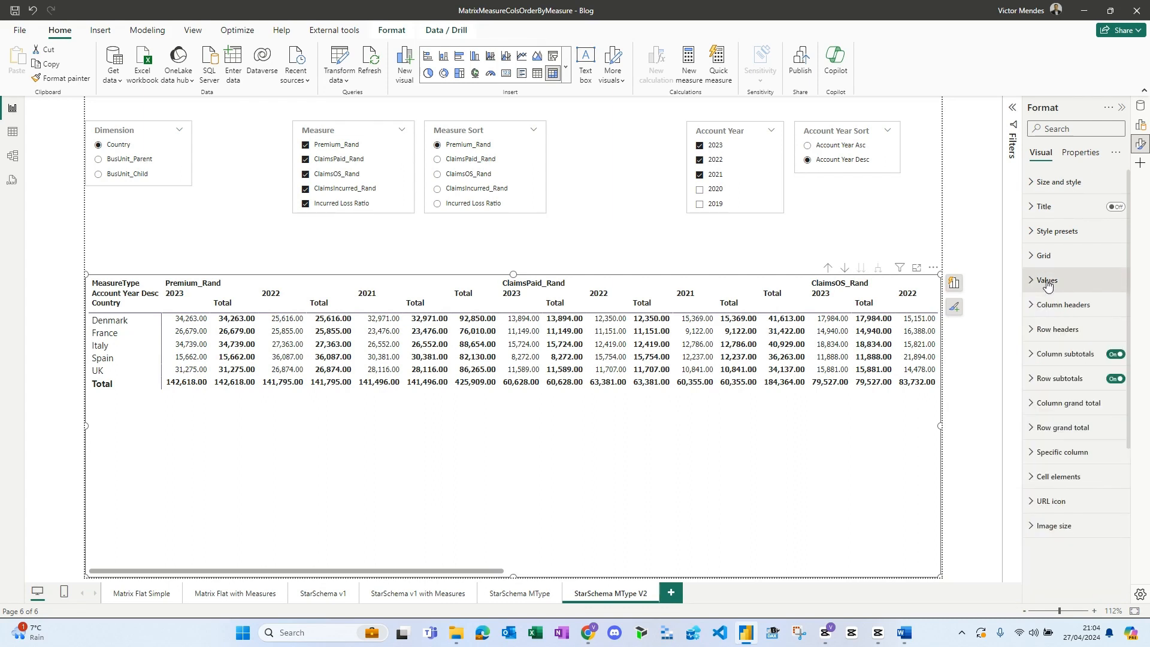
- Apply the matrix's column subtotals per column level and turn off the subtotal for the MeasureType level
click(1057, 355)
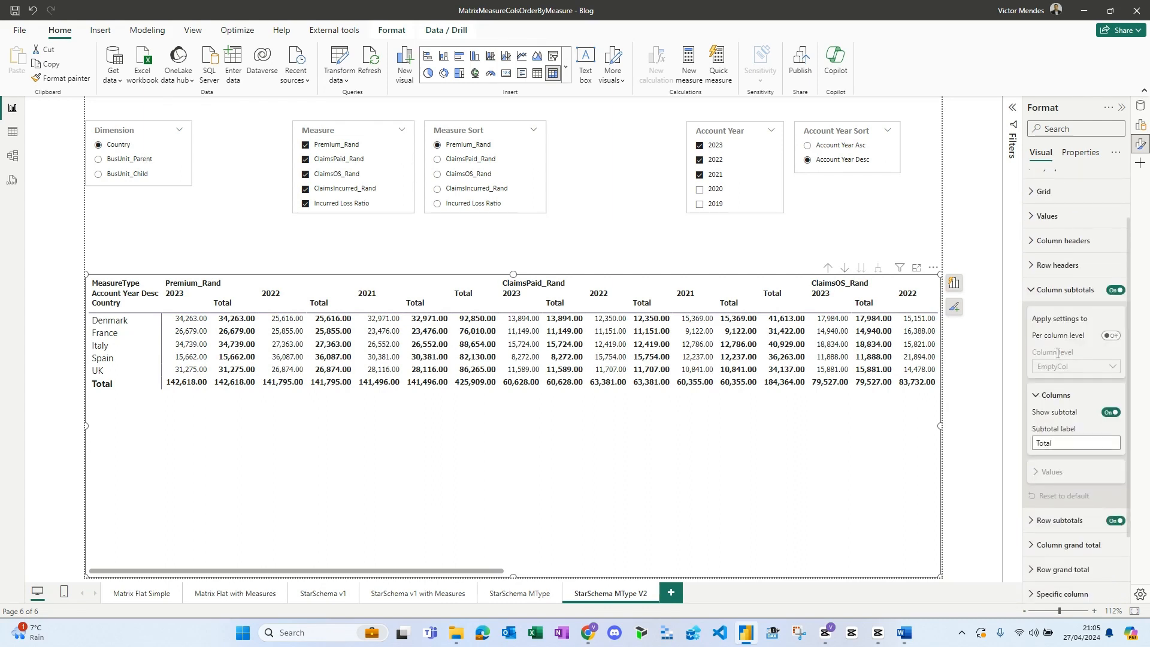
click(1111, 336)
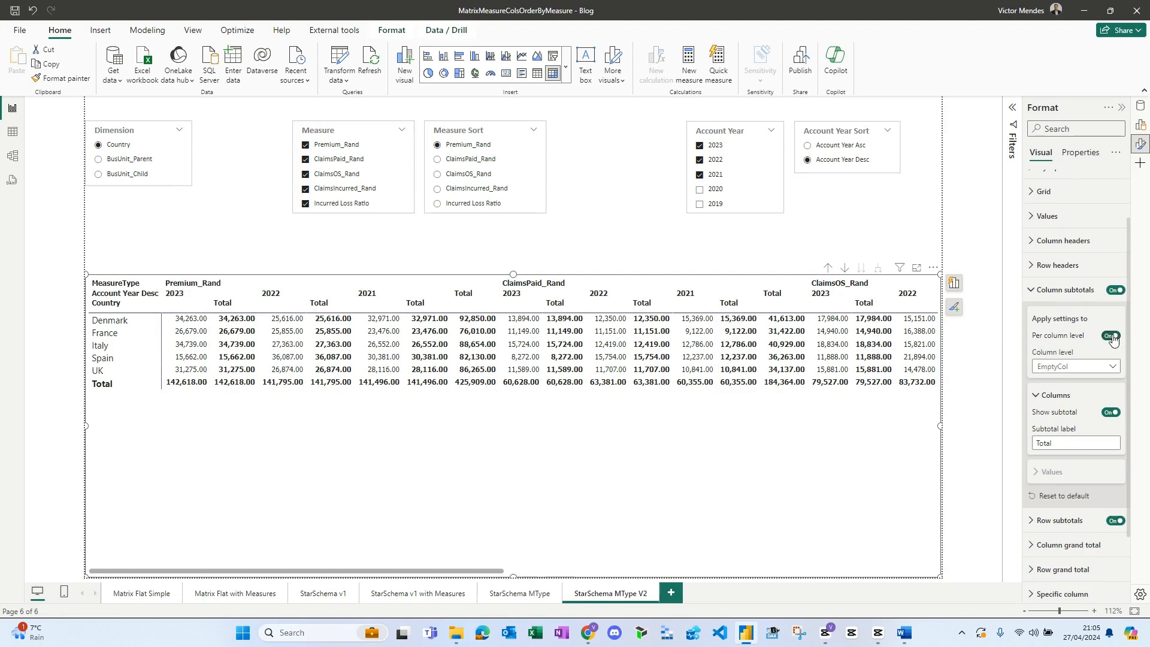
click(1072, 368)
click(1054, 381)
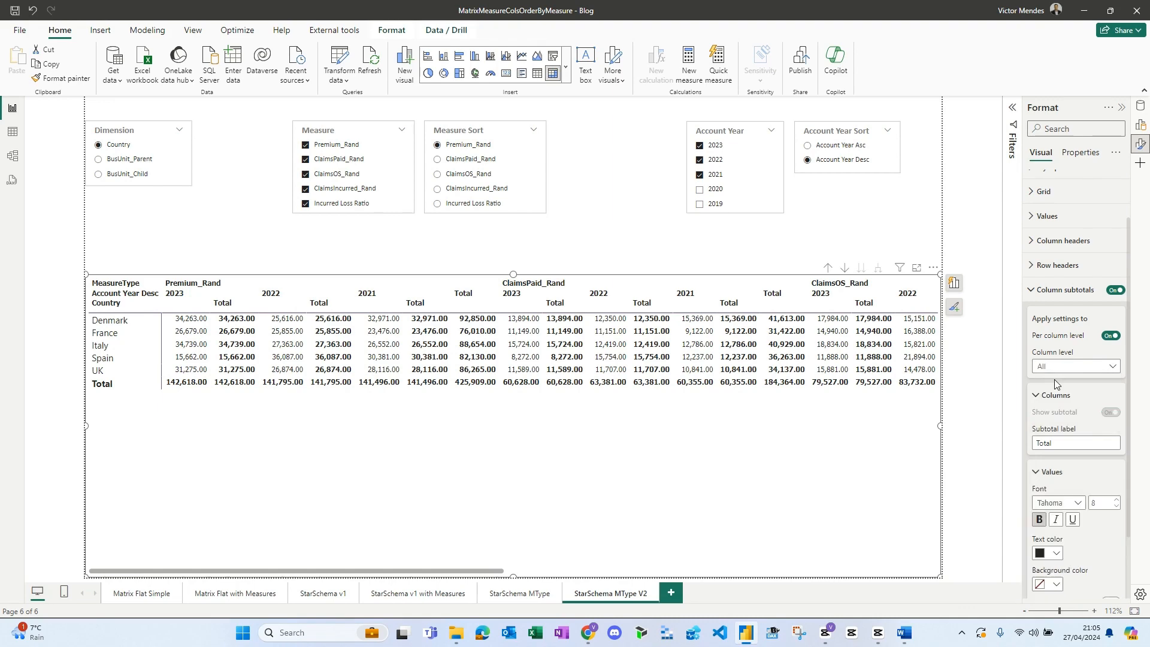
click(1063, 368)
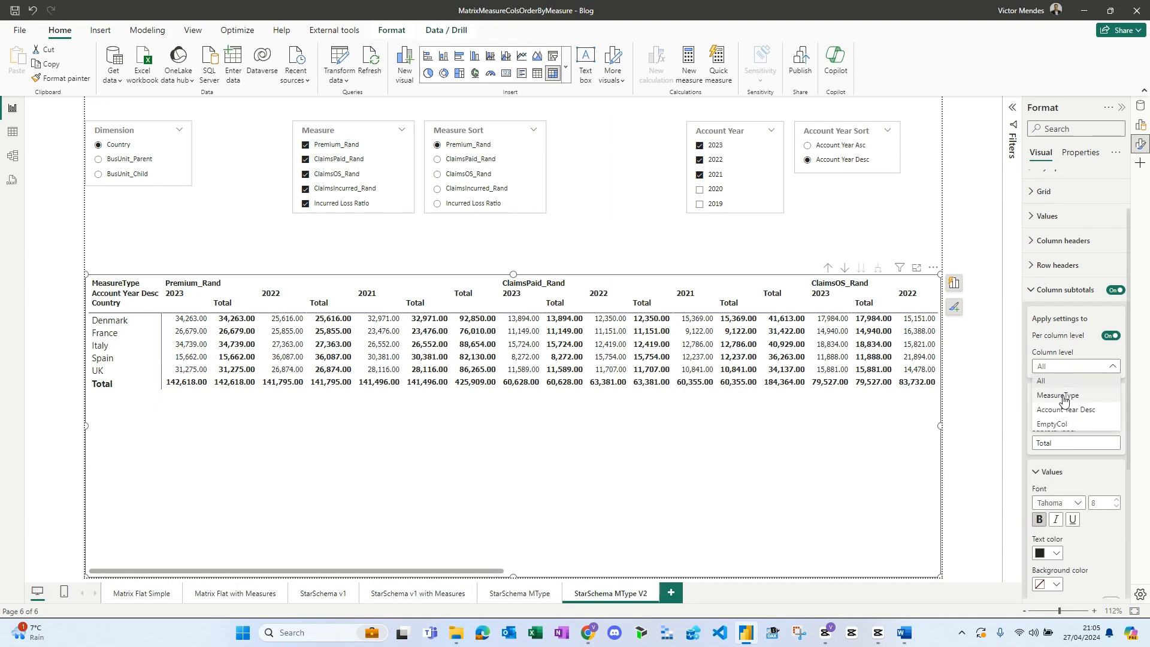
click(1058, 395)
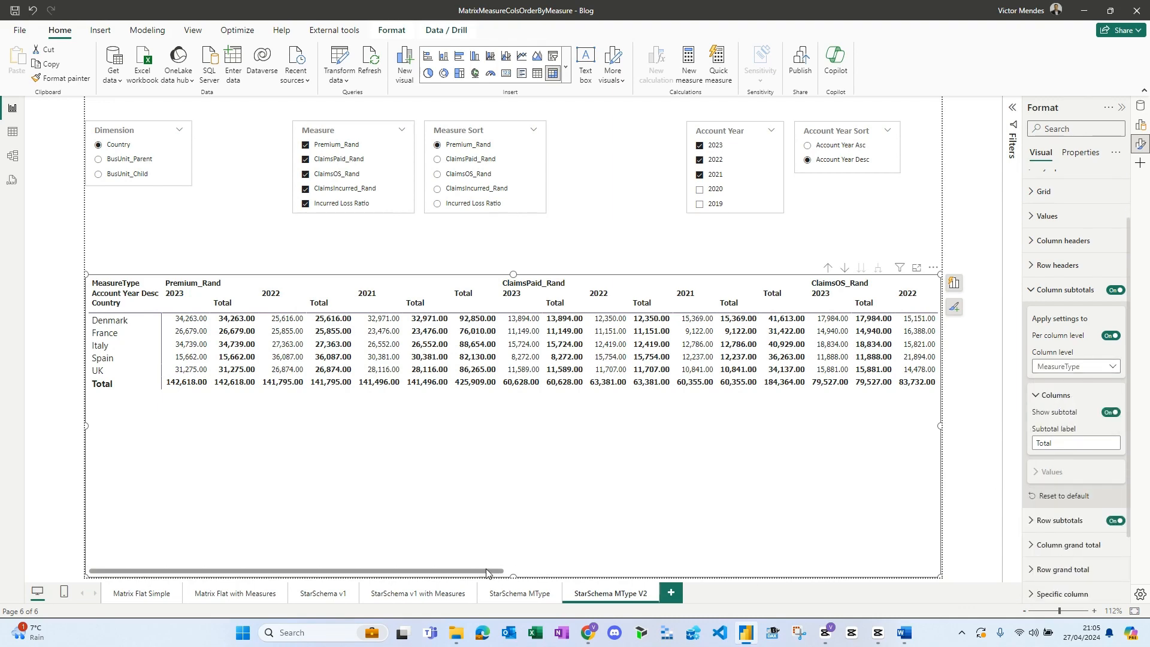
drag(489, 572, 935, 577)
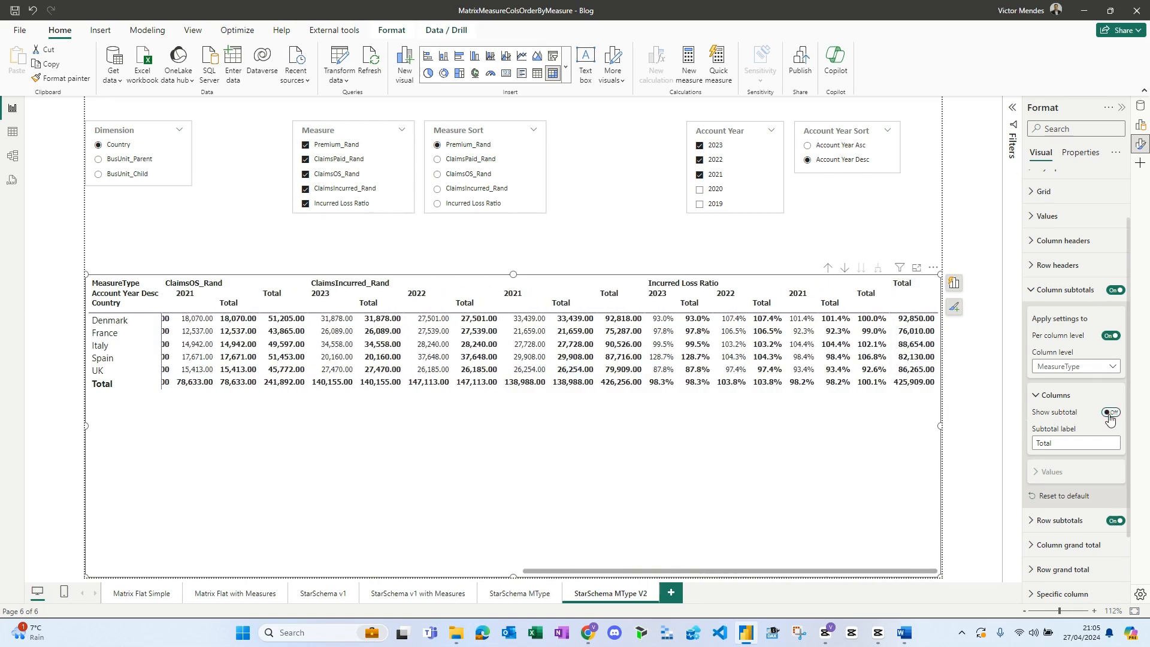
- Check the Account Year Desc subtotal level and turn off the column subtotal for the EmptyCol level
click(1084, 372)
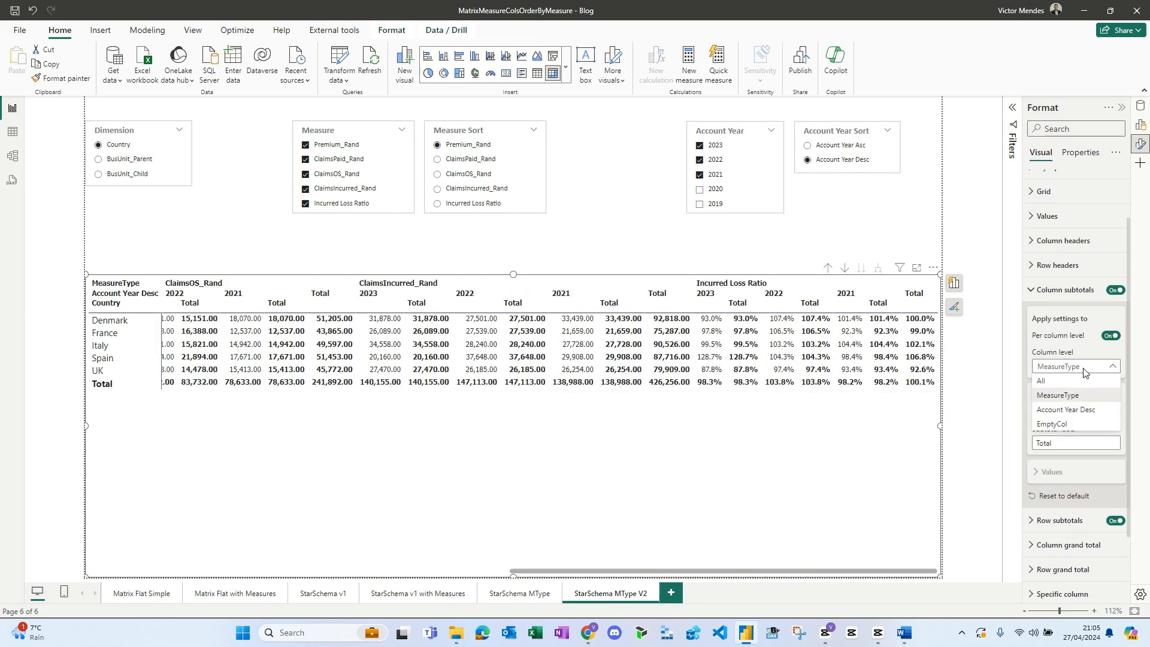
click(1081, 407)
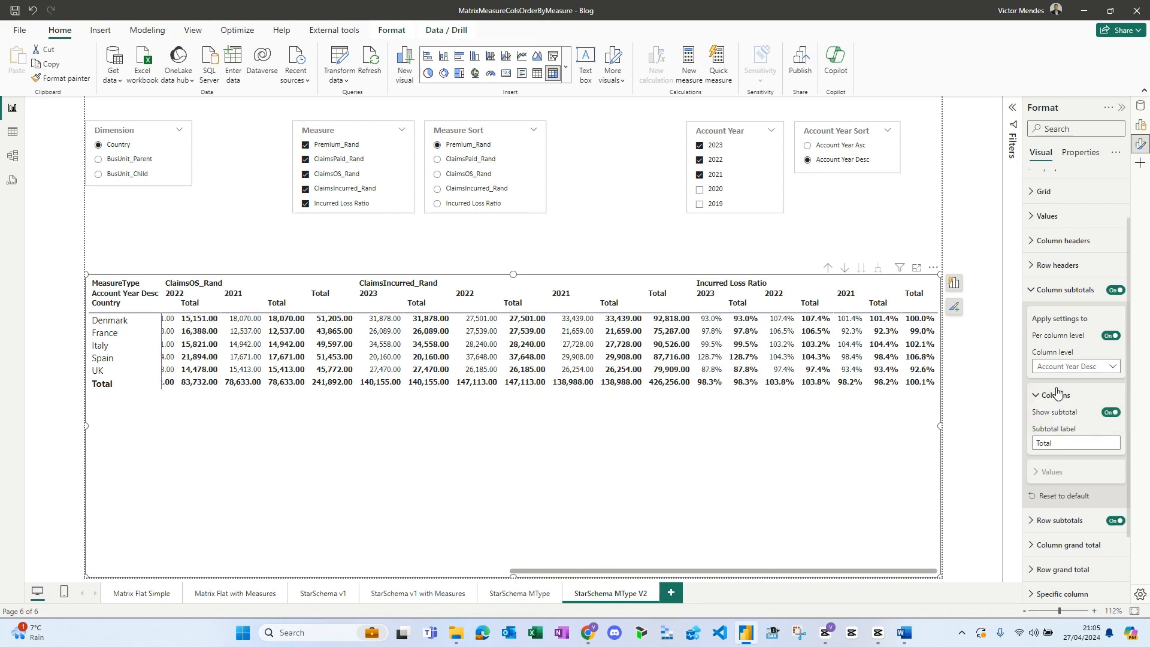
click(1057, 366)
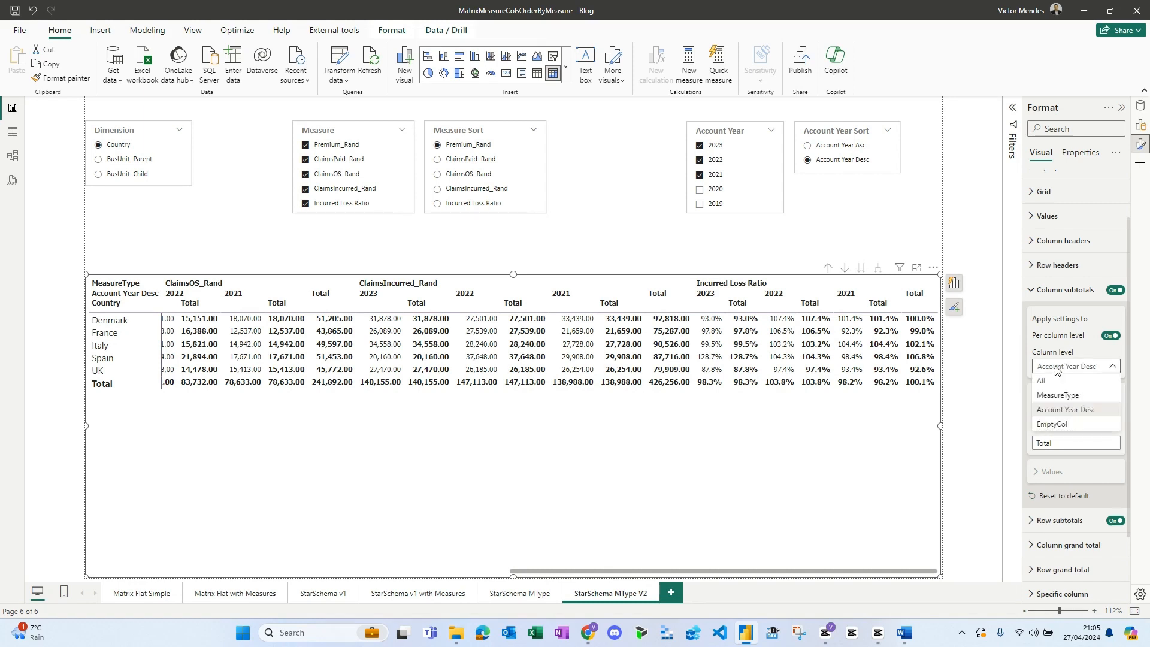
click(1056, 424)
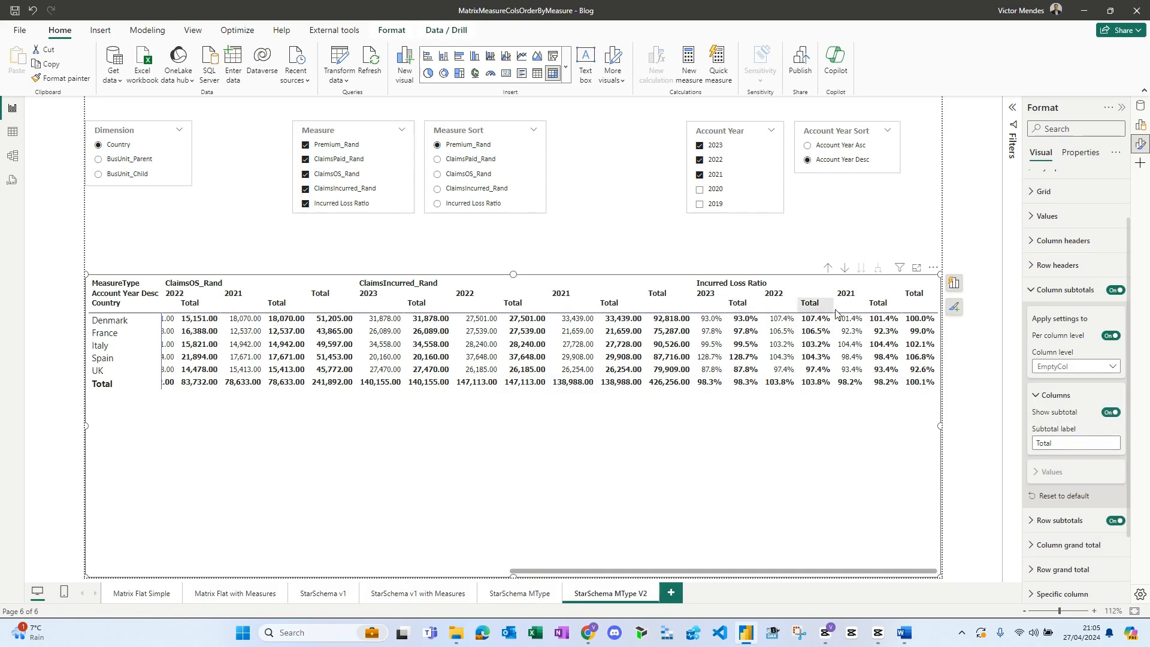
click(1111, 412)
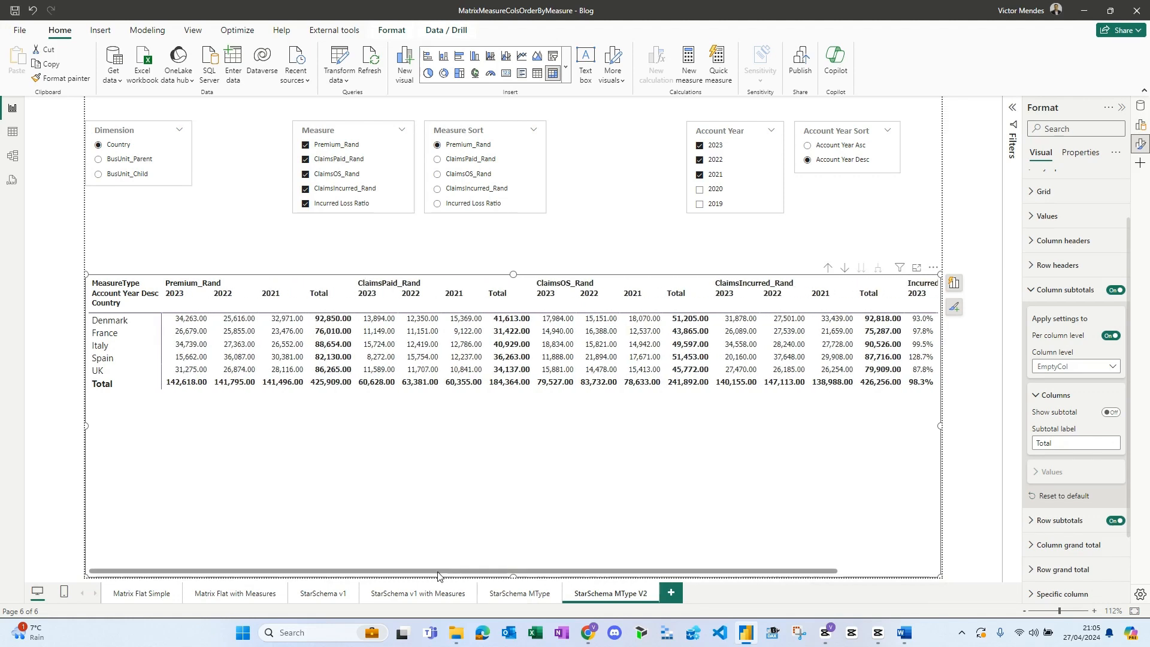
- Set the header alignment of the matrix's column headers to right
click(1062, 292)
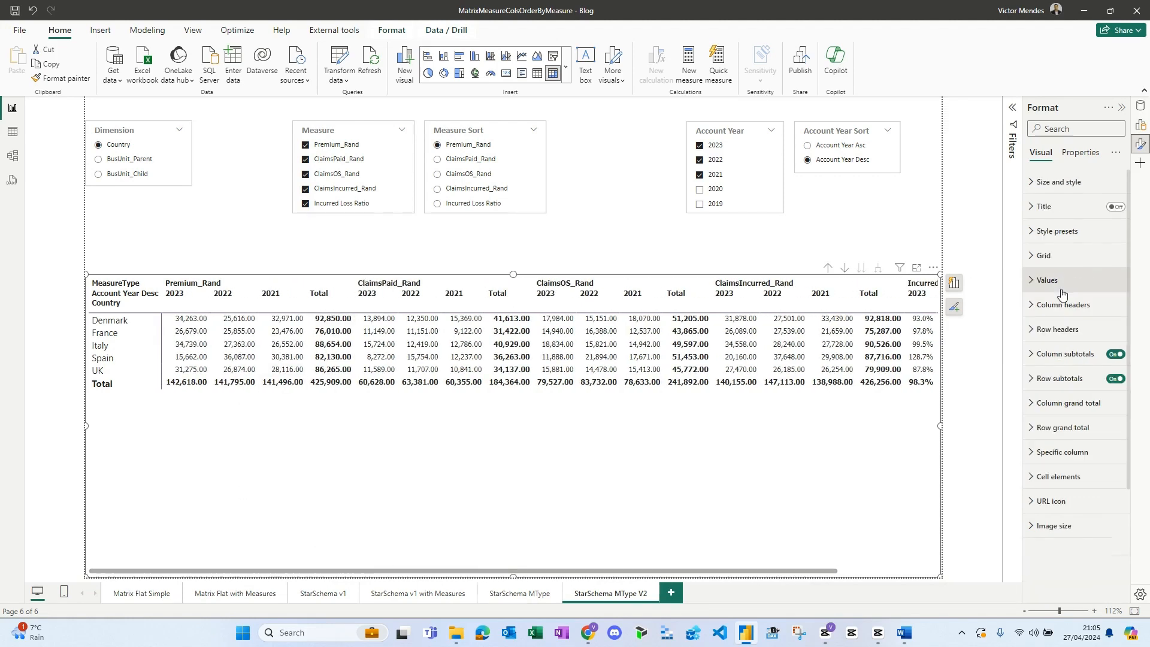
click(1062, 306)
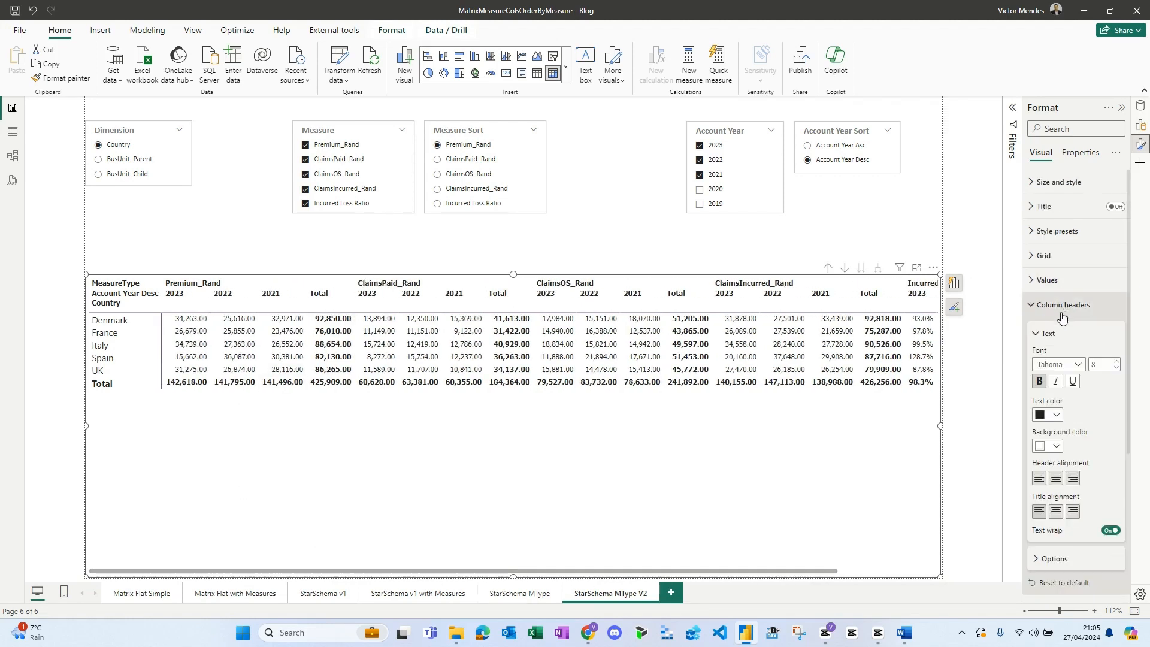
click(1073, 480)
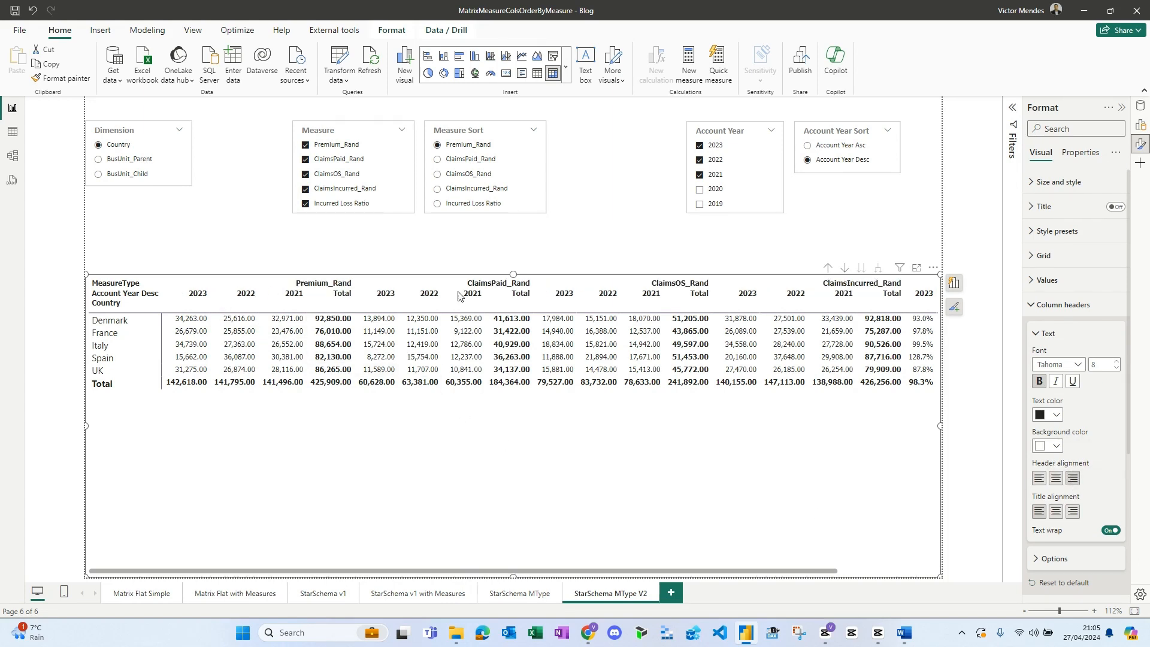
drag(740, 566, 526, 581)
click(1055, 304)
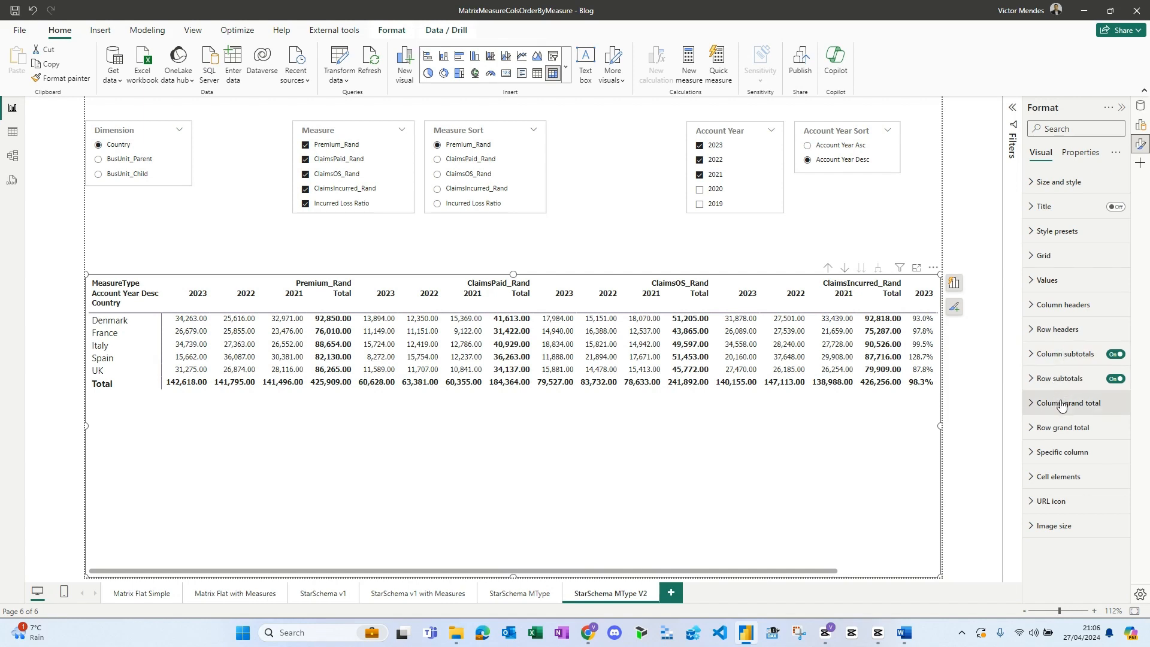
- Enable conditional background color for the M_SSMT_ShowMeasure cells, using the Field value format style applied to Totals only
click(1058, 477)
scroll(1078, 419, down, 3)
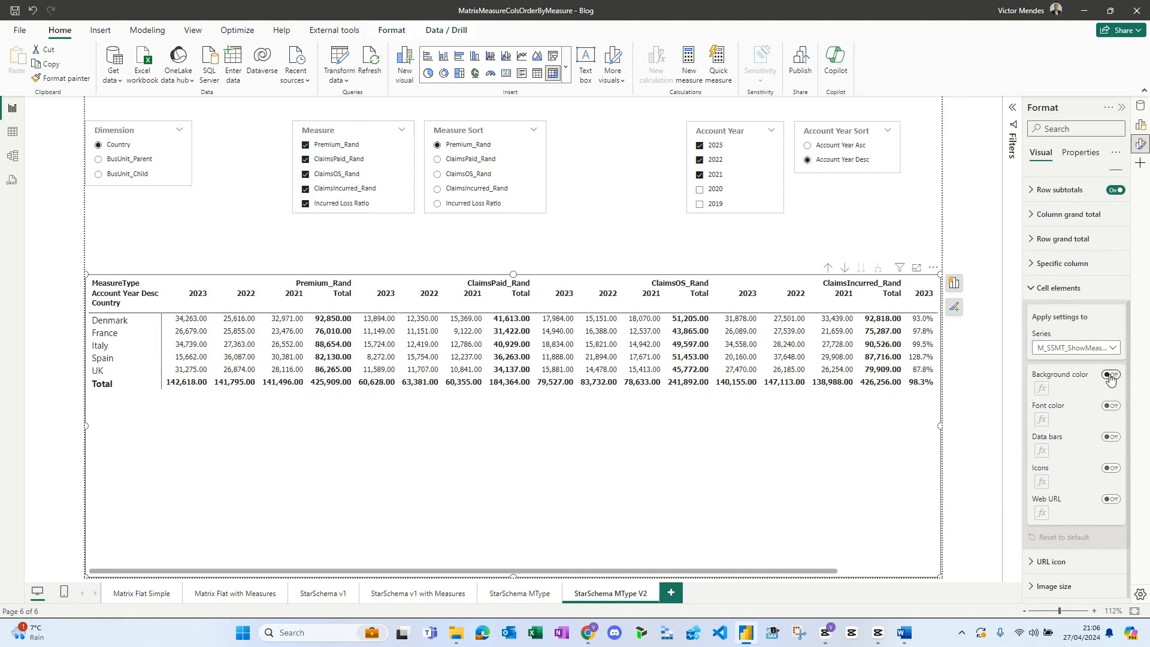
click(1041, 390)
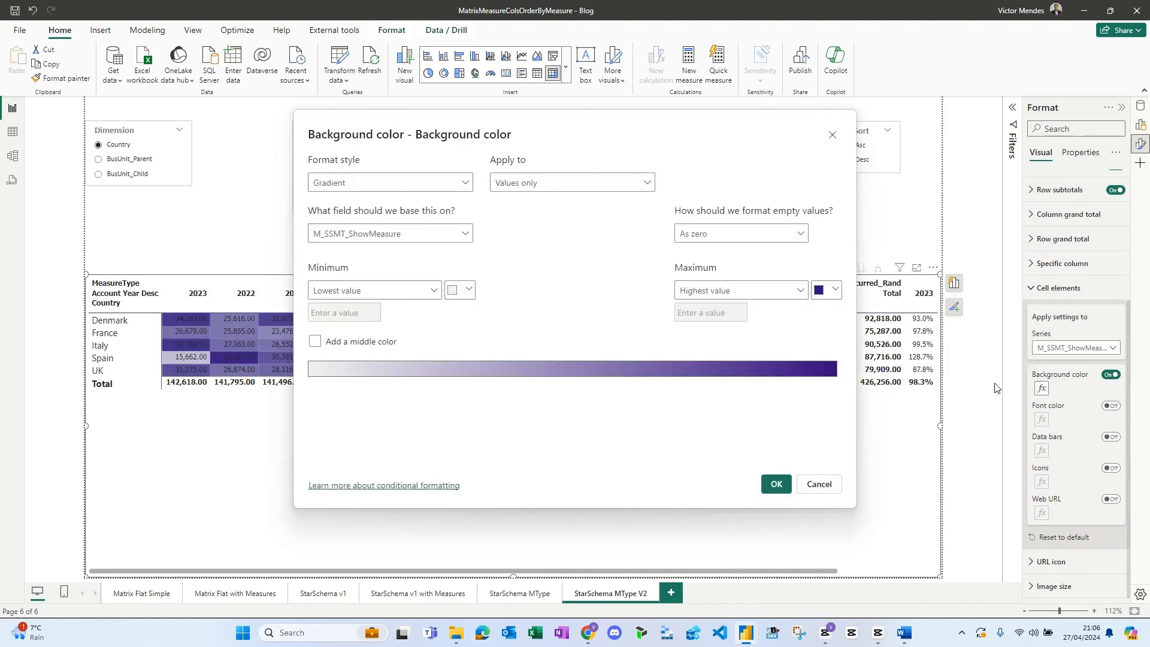
click(448, 183)
click(429, 241)
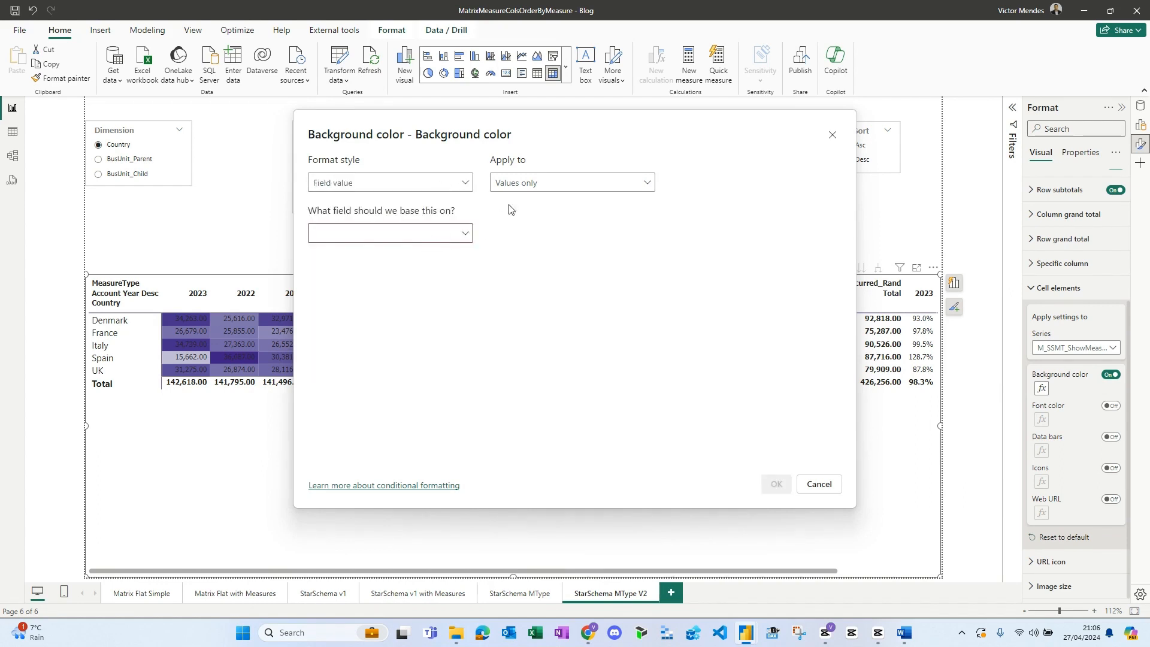
click(535, 188)
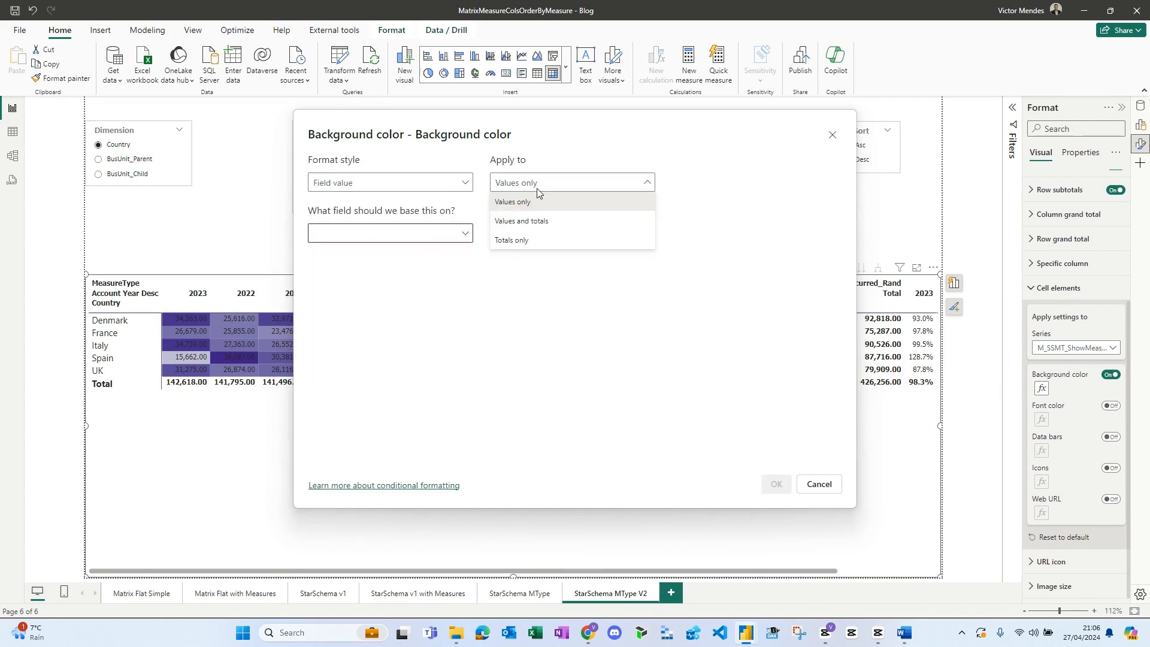
click(527, 243)
- Base the background color on M_SSMT_HighlightMeasure from the Matrix_StarSchemaMT folder, apply it and review the matrix totals
click(464, 236)
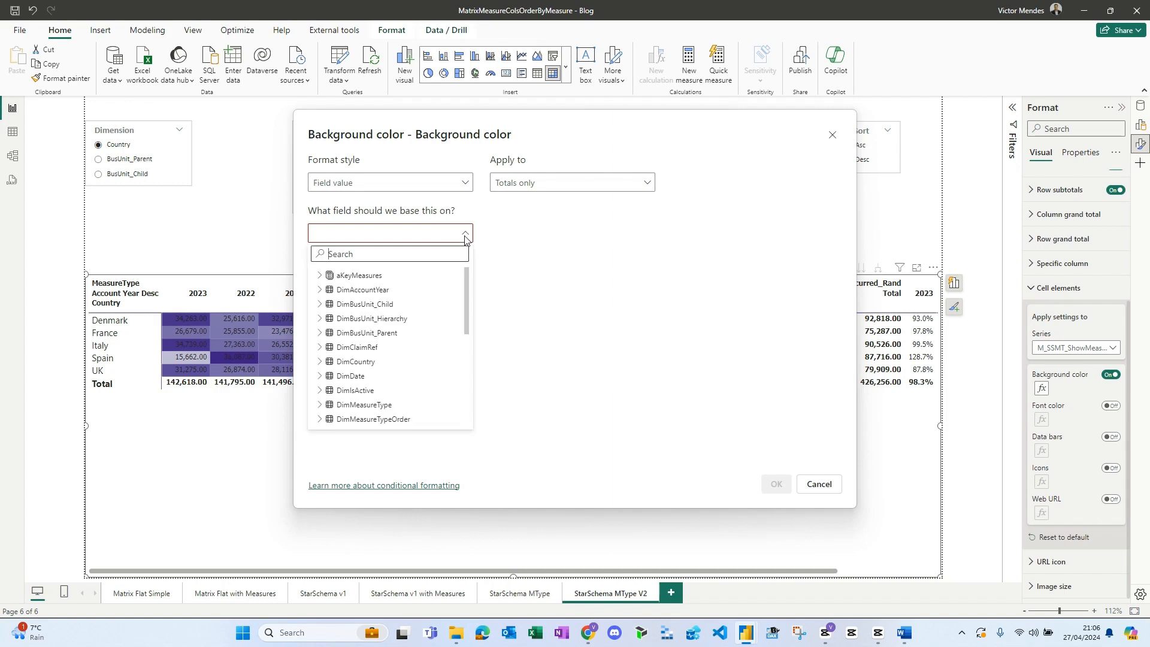
click(319, 275)
click(328, 304)
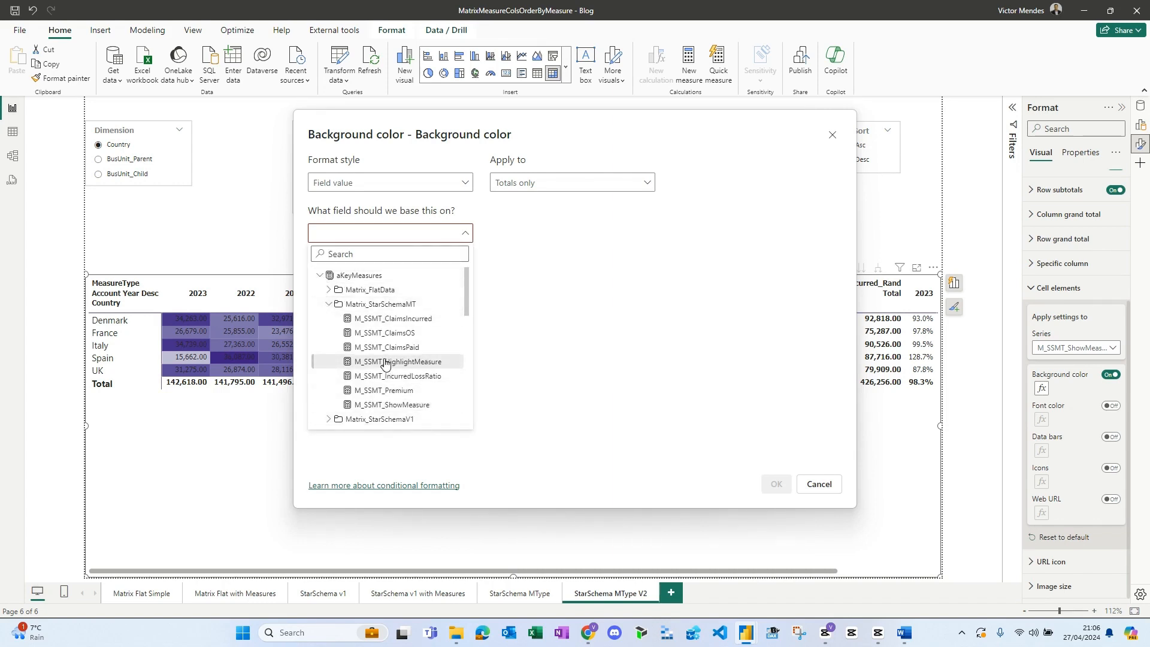
click(404, 362)
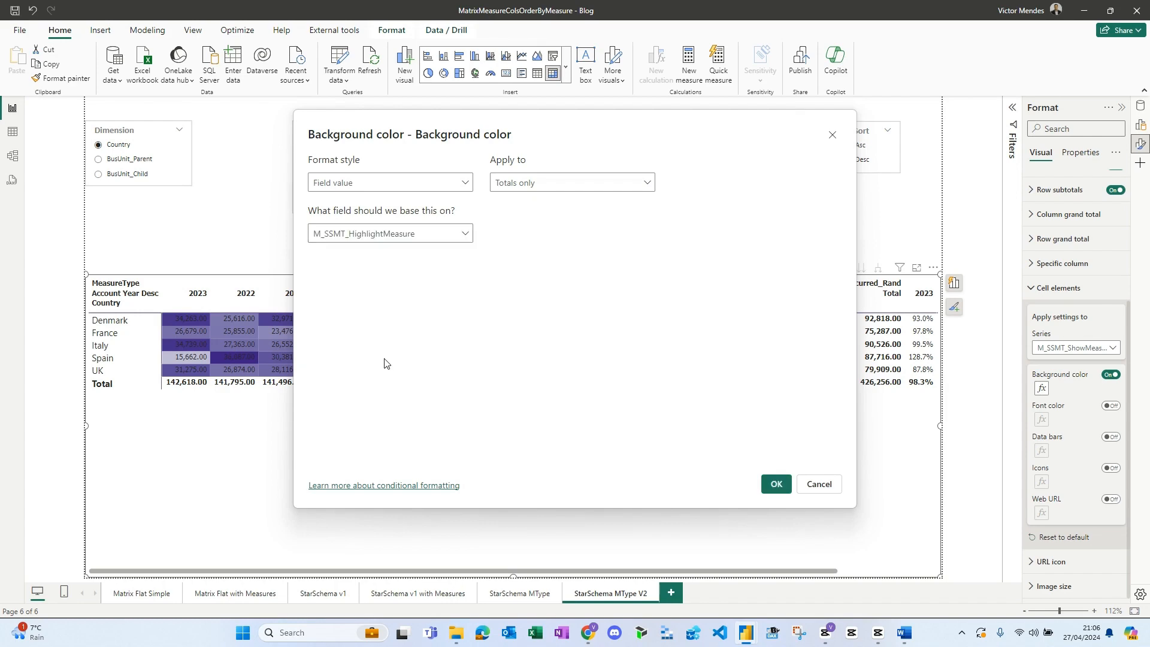
click(777, 484)
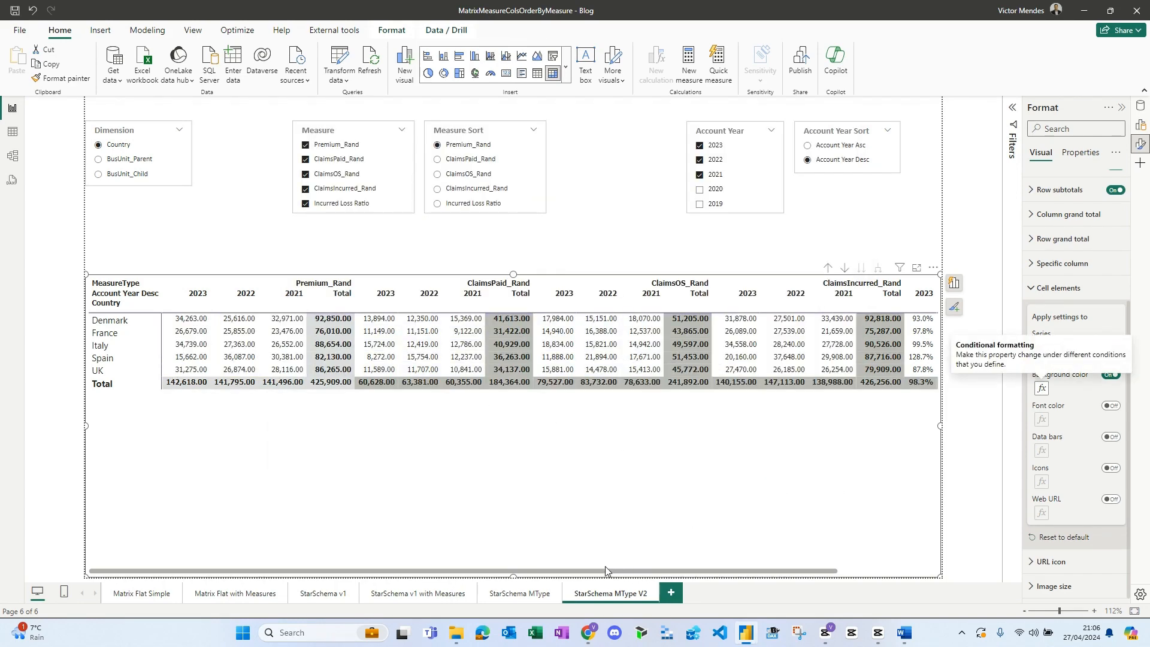
drag(599, 570, 513, 586)
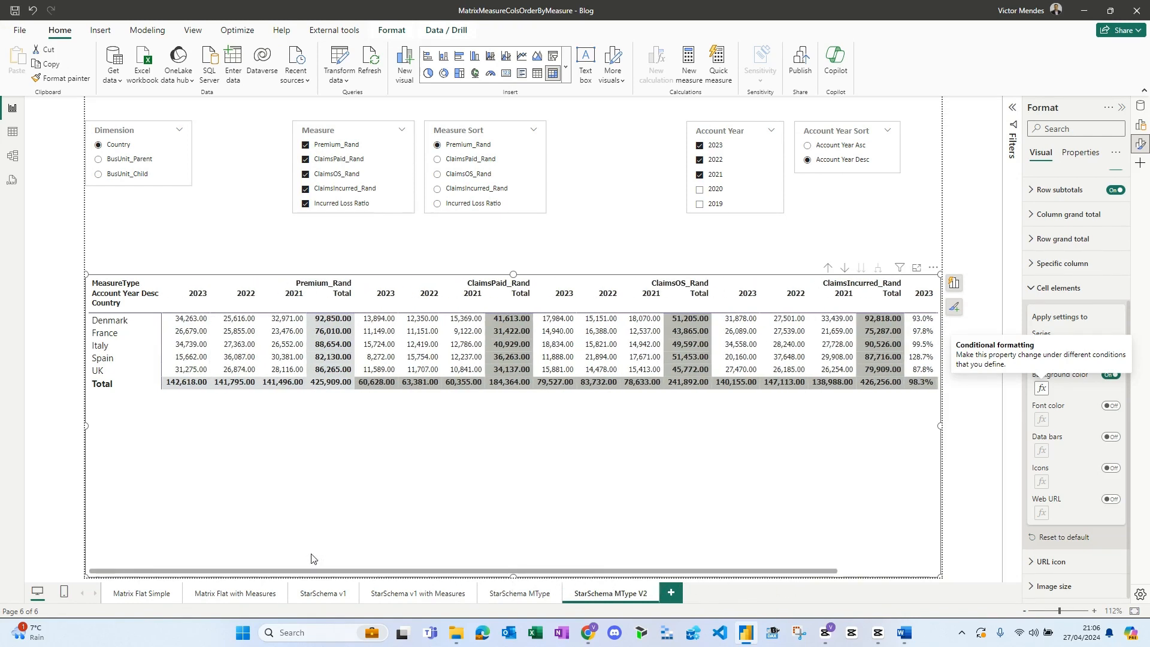
- Test the Measure slicer by toggling ClaimsOS_Rand, ClaimsIncurred_Rand and Incurred Loss Ratio off and on, and switch Measure Sort to ClaimsOS_Rand and back to Premium_Rand
click(340, 203)
click(338, 188)
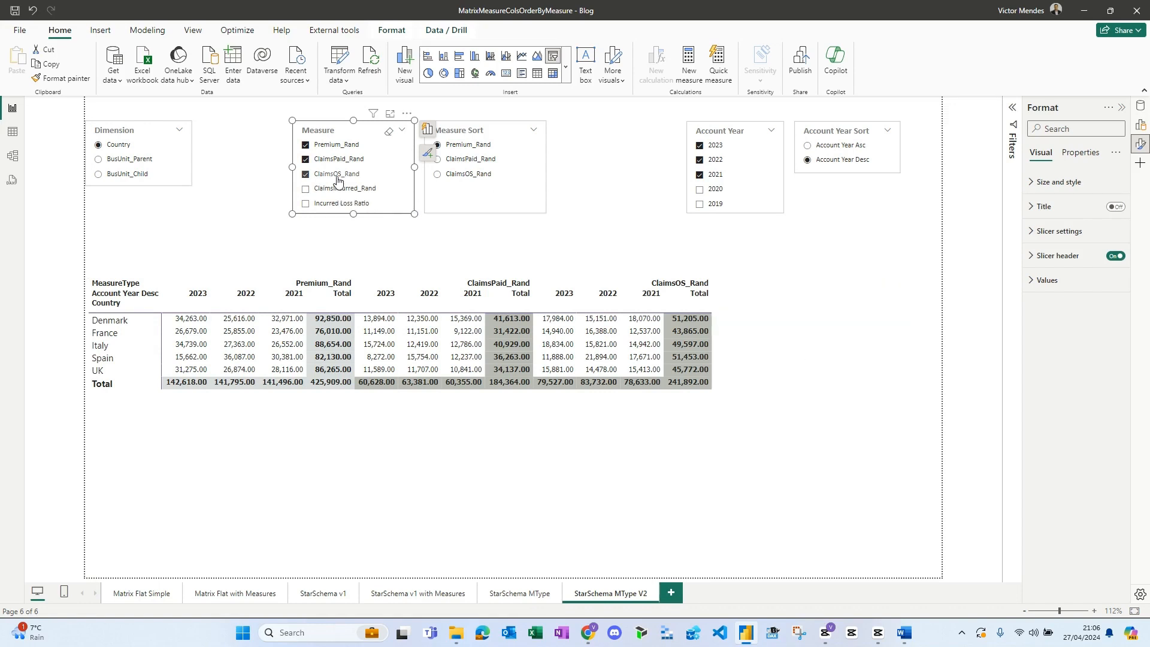
click(338, 180)
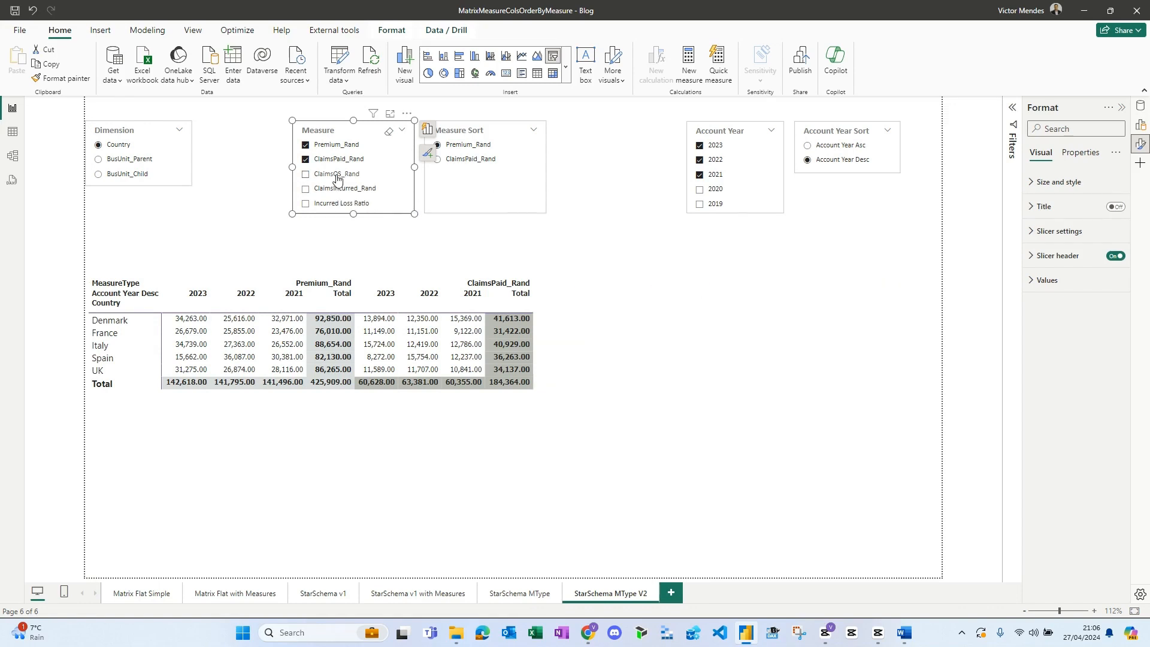
click(337, 175)
click(339, 189)
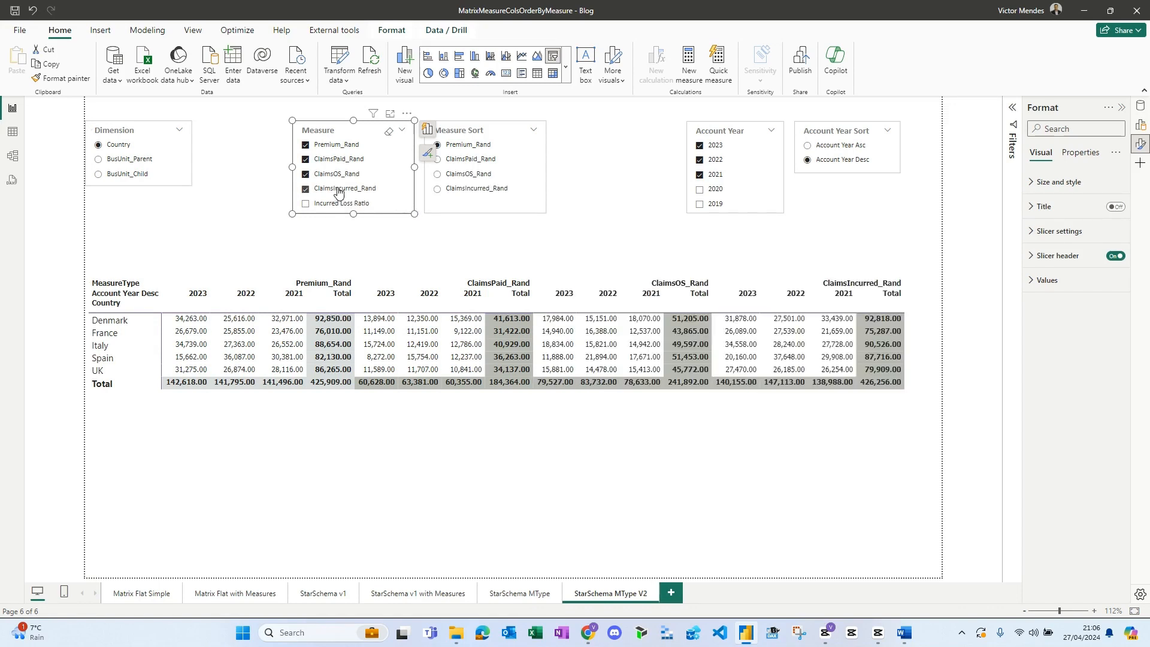
click(339, 206)
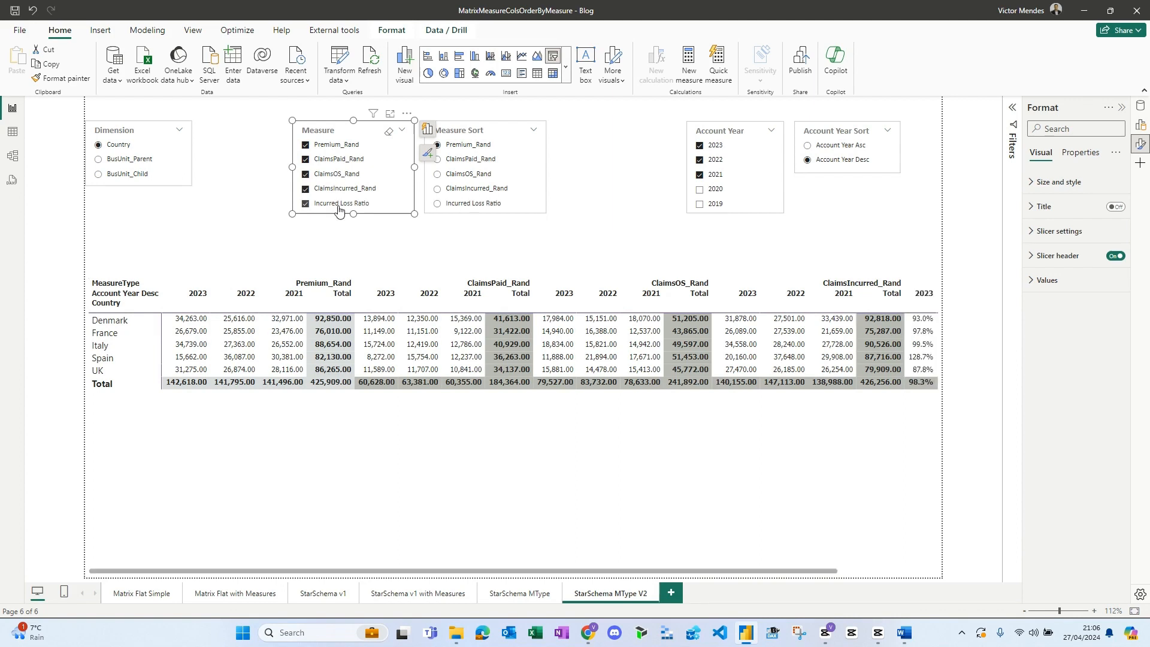
click(466, 160)
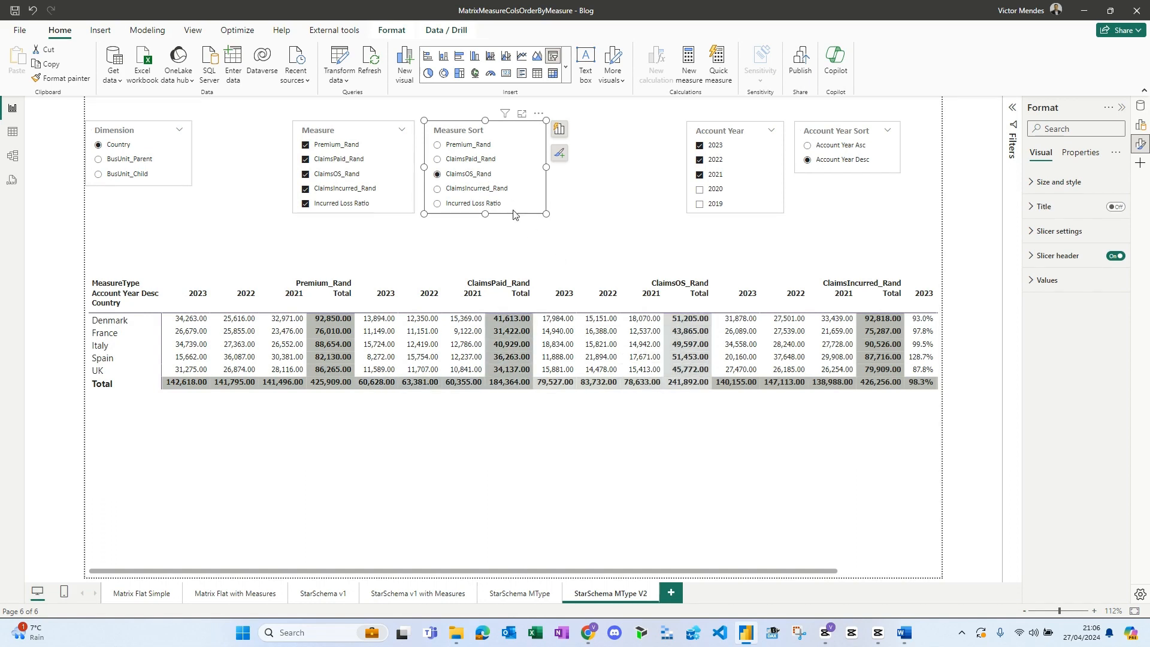
click(465, 145)
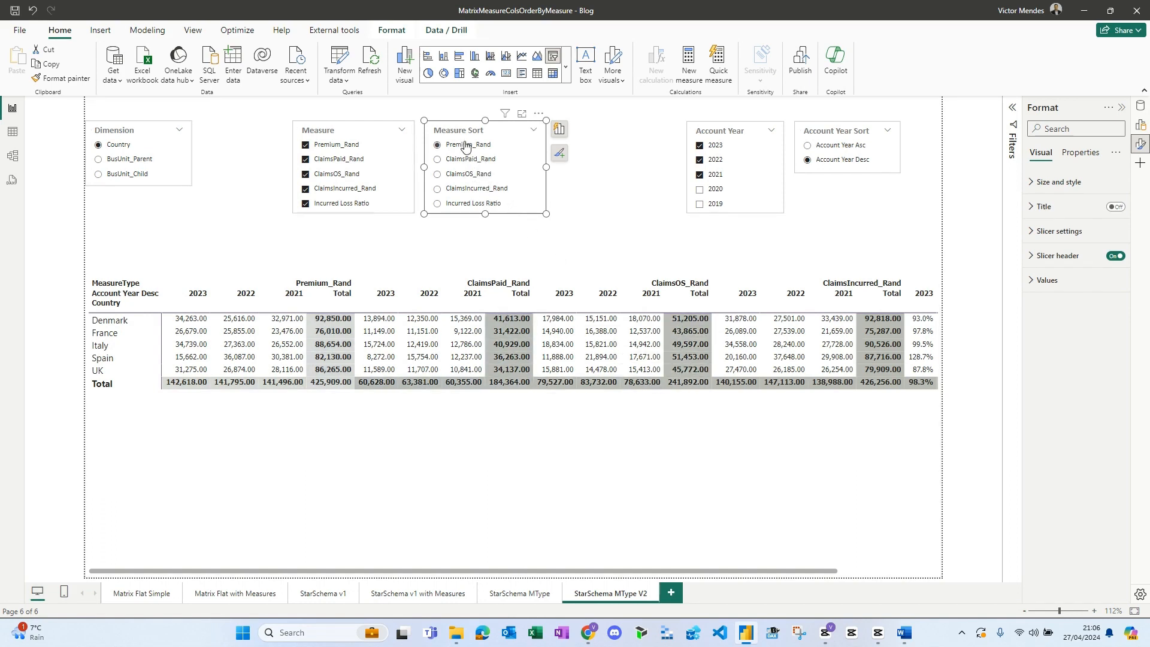
- Test the Account Year slicer by adding and removing 2020, and set Account Year Sort to Account Year Asc
click(713, 191)
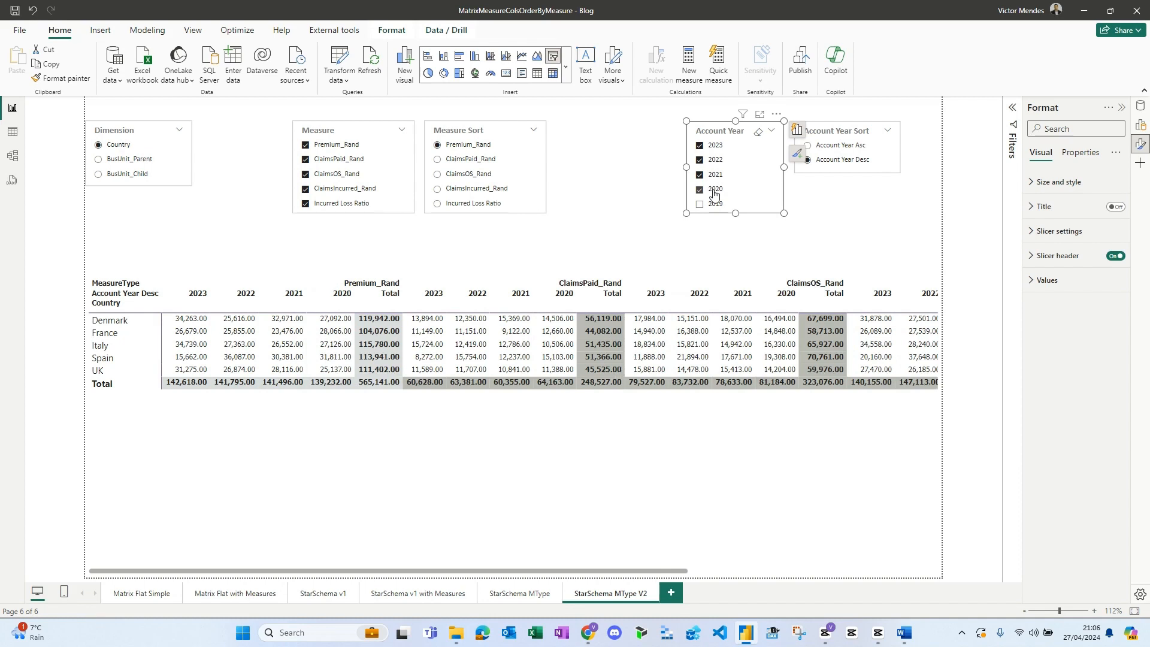
click(714, 205)
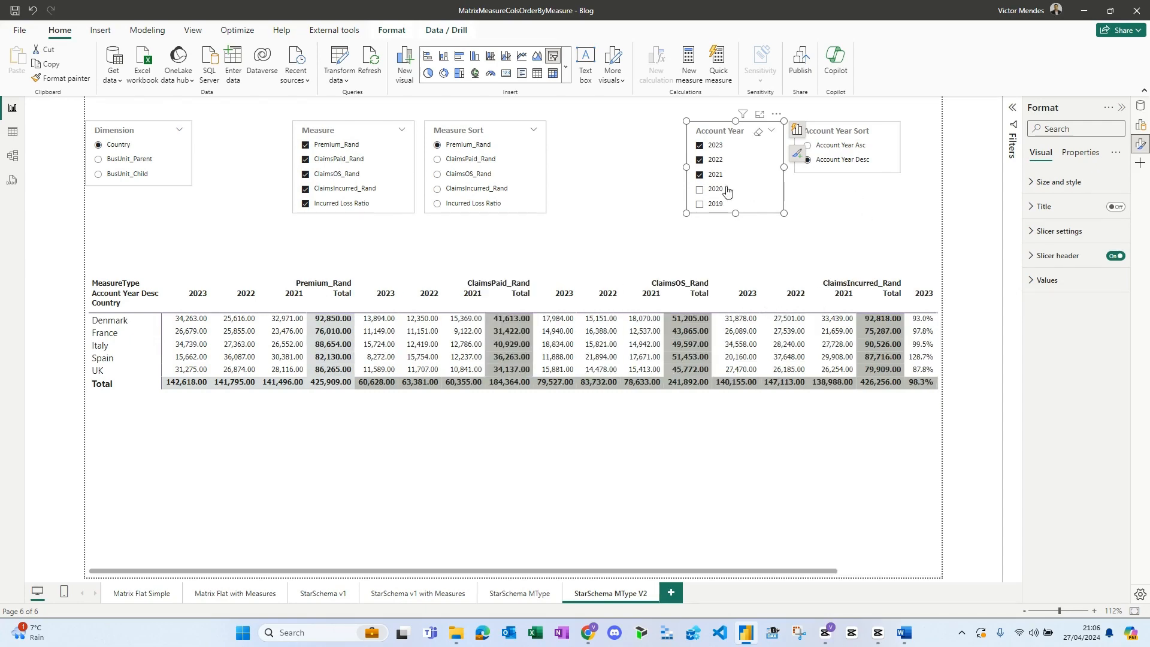
click(824, 149)
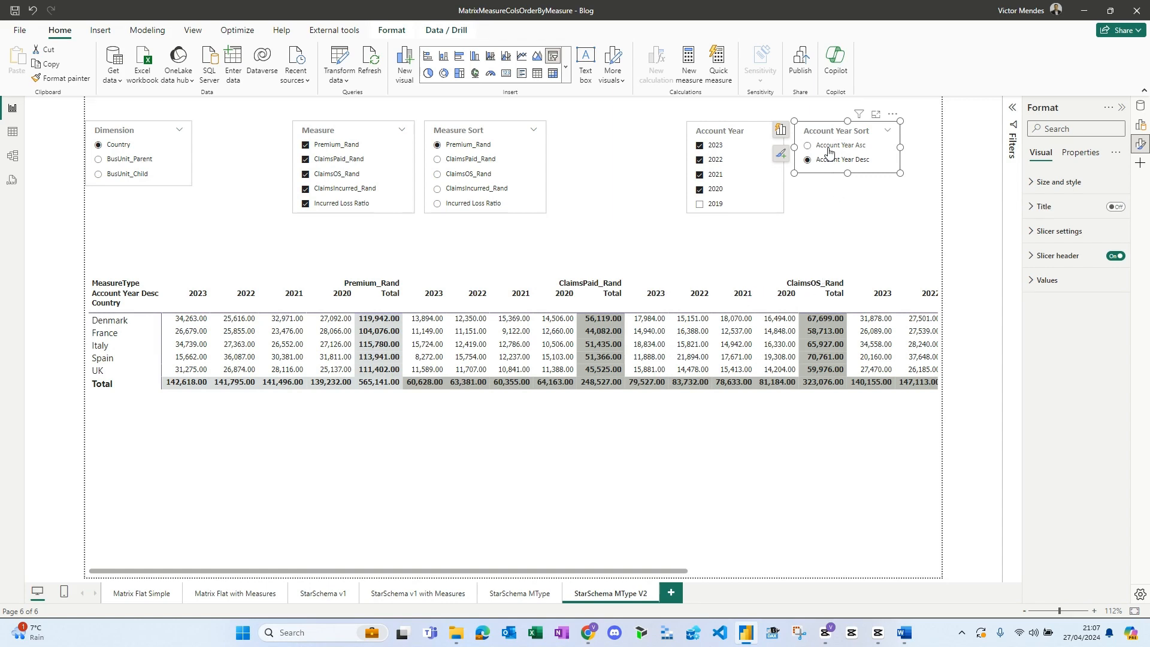
click(700, 189)
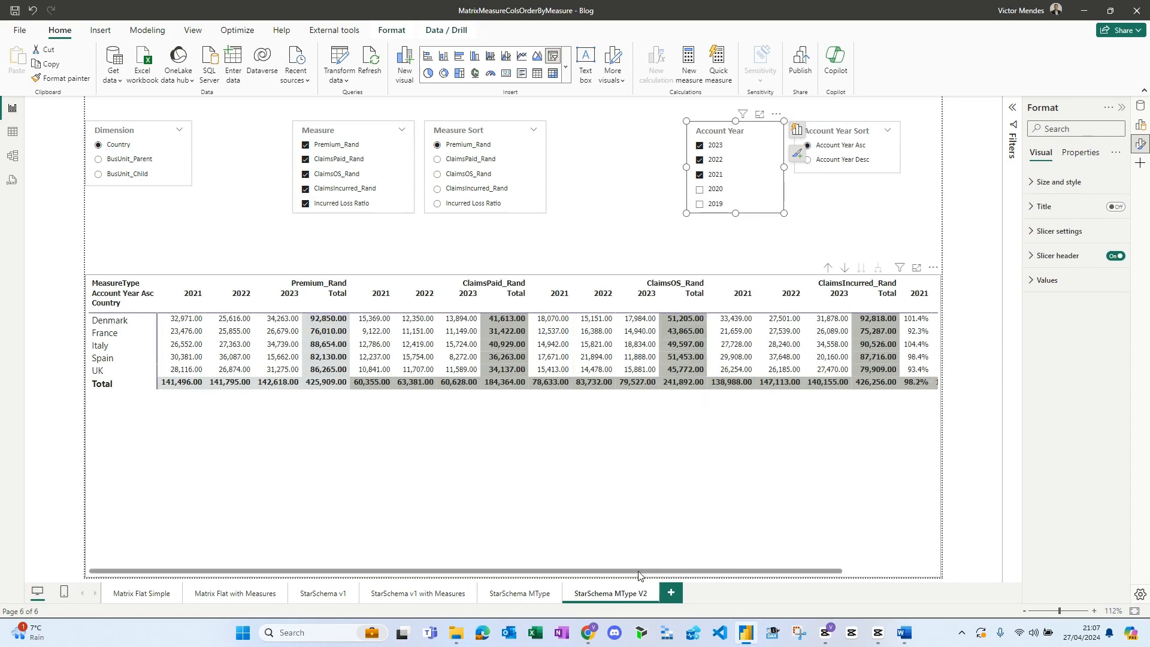
drag(643, 574, 522, 583)
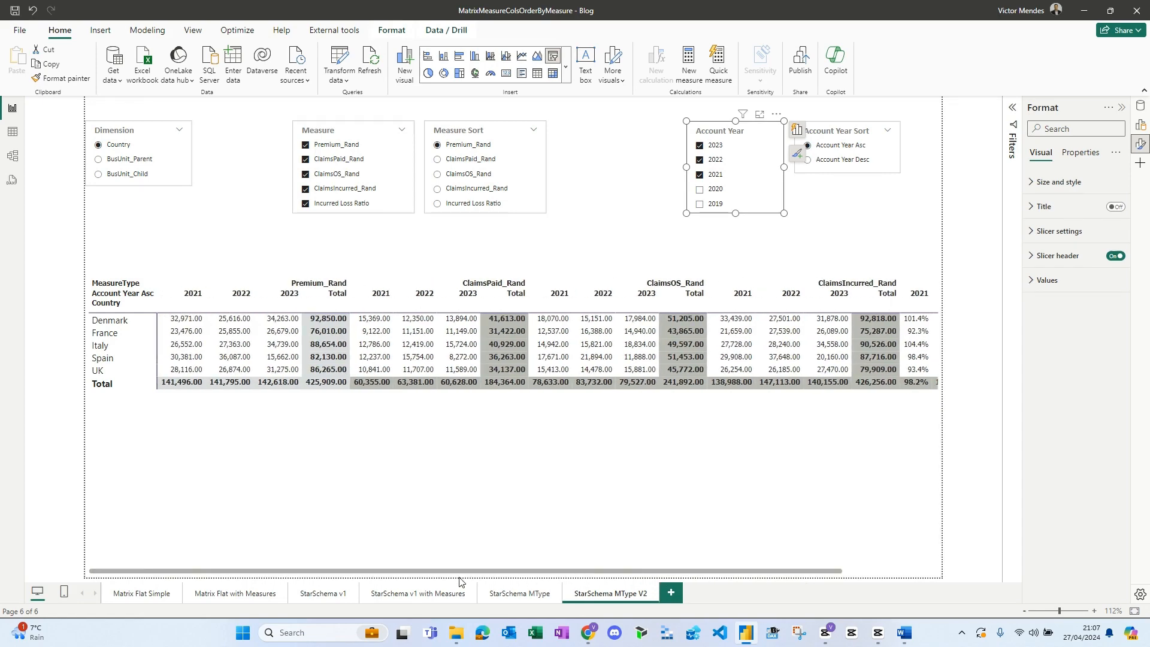